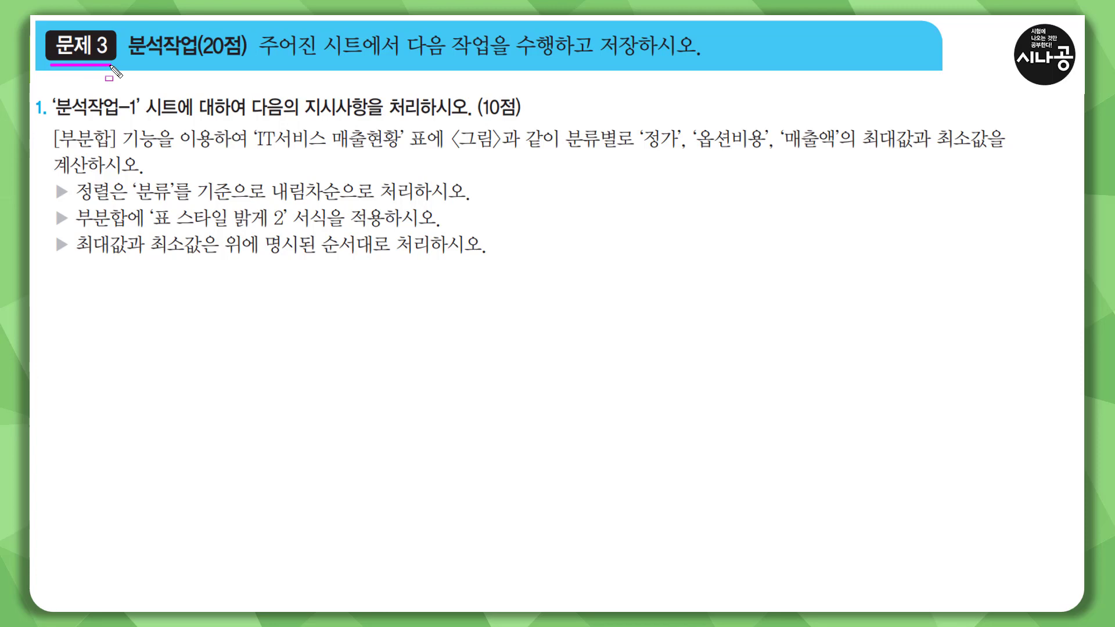
- Read the 분석작업-1 instructions for sorting and subtotalling the IT서비스 매출현황 table
mouse_move(127, 28)
mouse_down()
mouse_move(198, 67)
mouse_move(697, 58)
mouse_up()
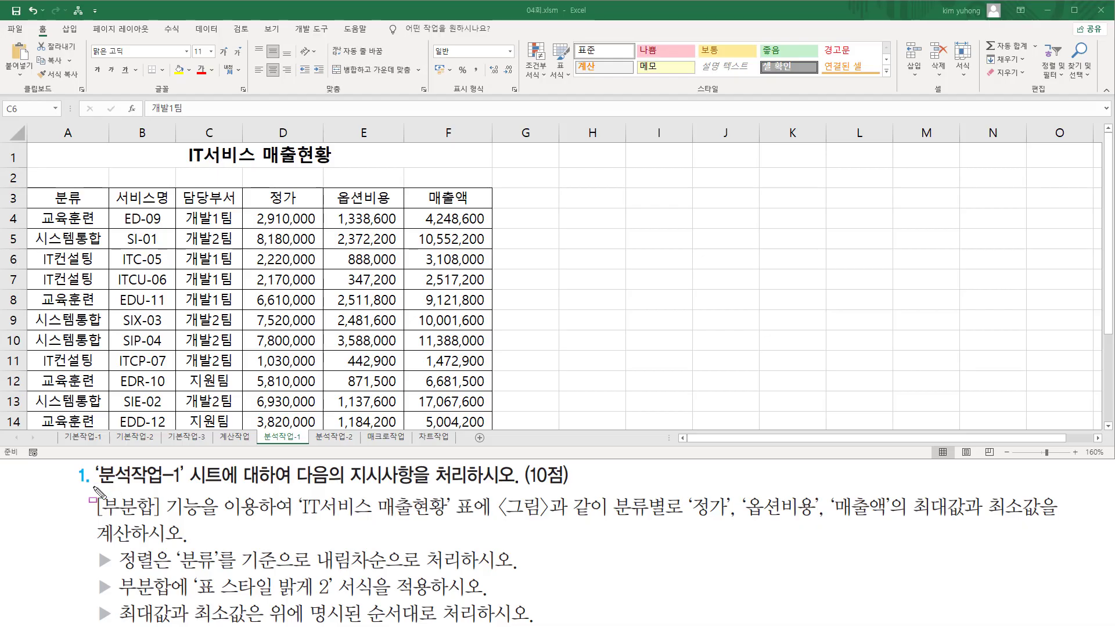
drag(101, 490, 184, 487)
drag(261, 425, 308, 447)
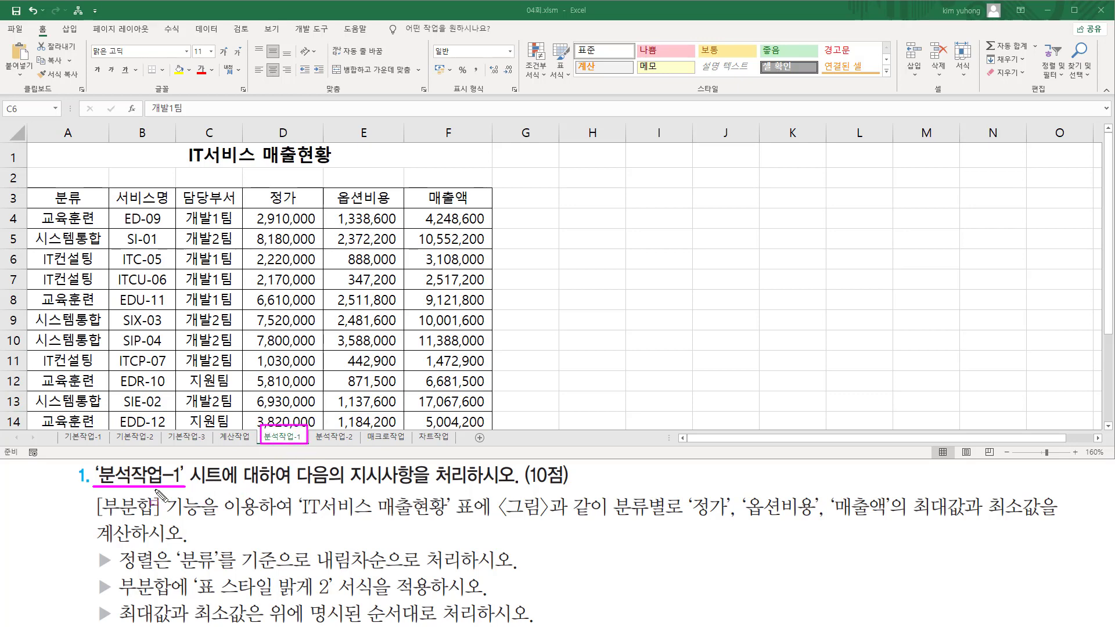
drag(296, 491, 576, 498)
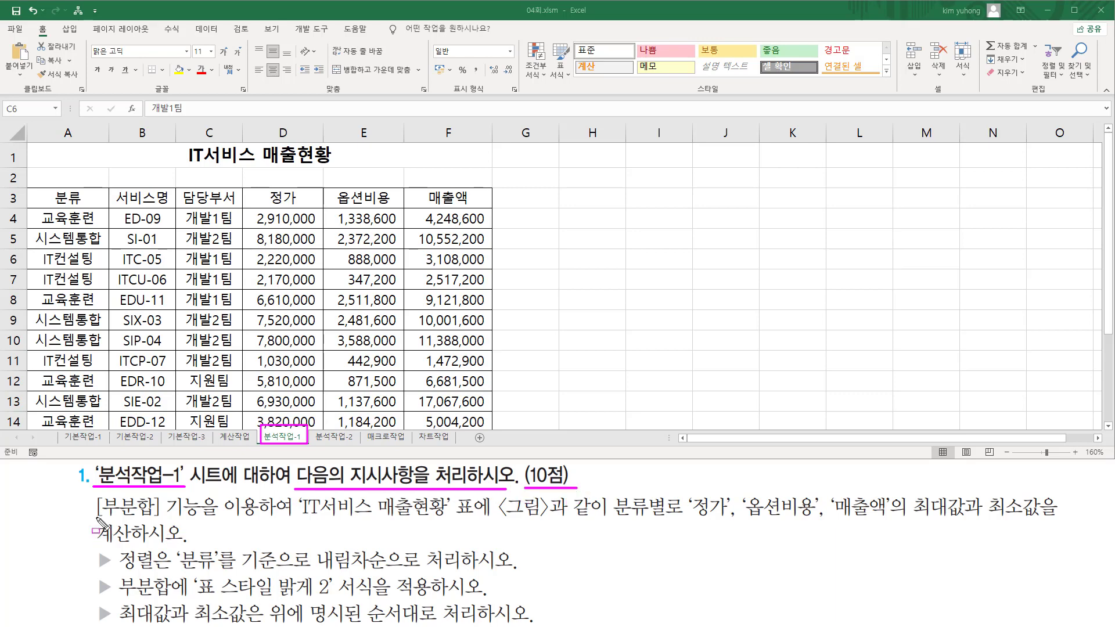
mouse_move(96, 516)
mouse_down()
mouse_move(258, 517)
mouse_move(258, 495)
mouse_up()
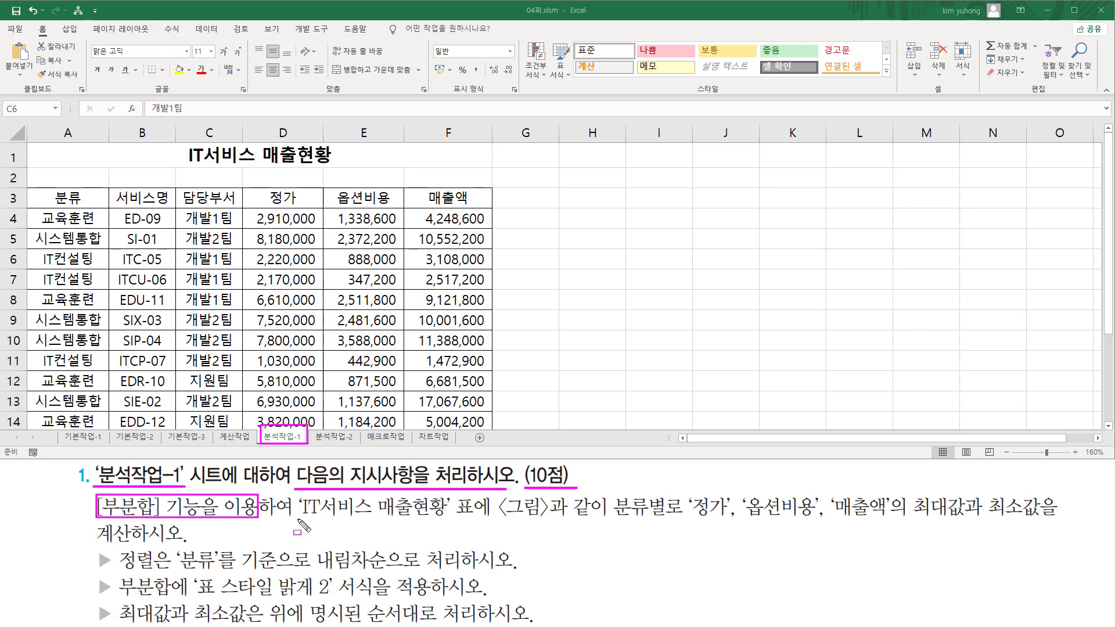
drag(300, 521, 448, 520)
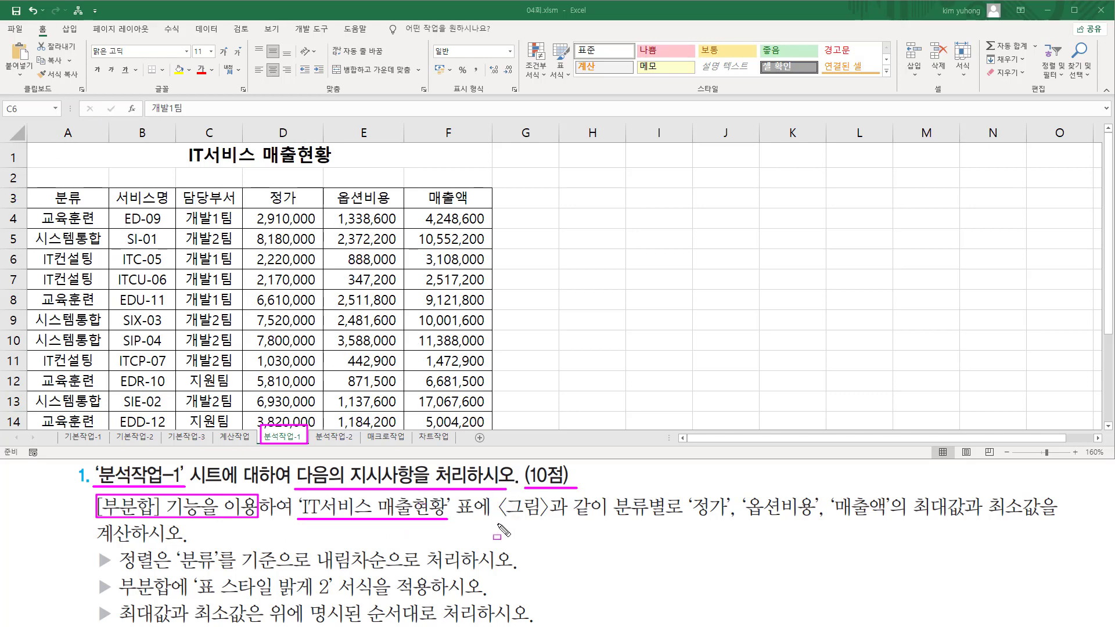
drag(498, 523, 602, 522)
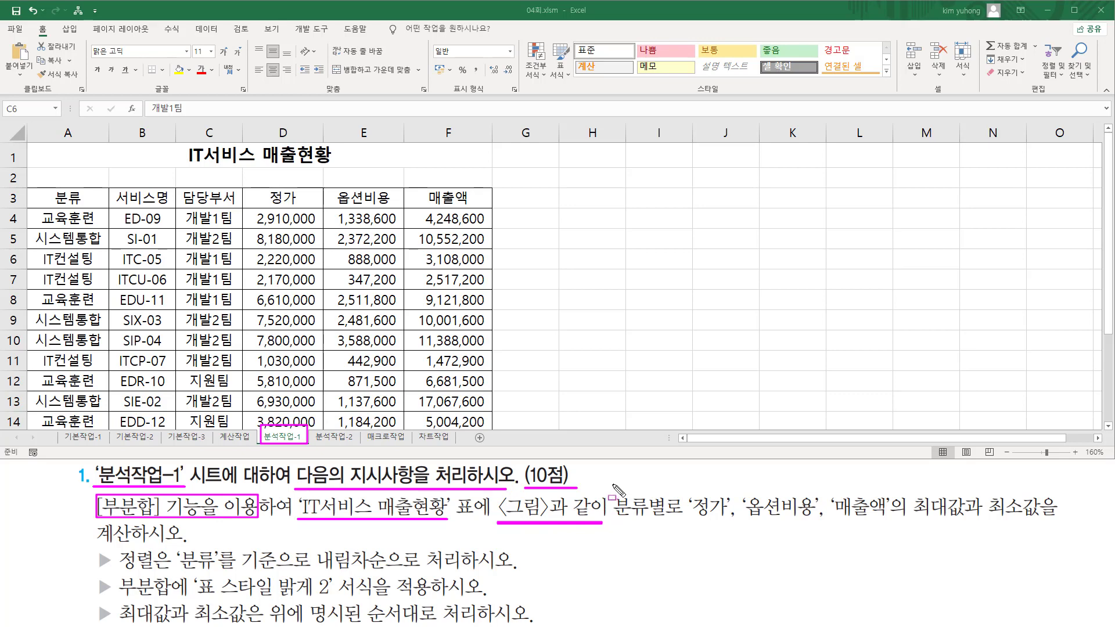
mouse_move(613, 485)
mouse_down()
mouse_move(688, 529)
mouse_move(1040, 521)
mouse_up()
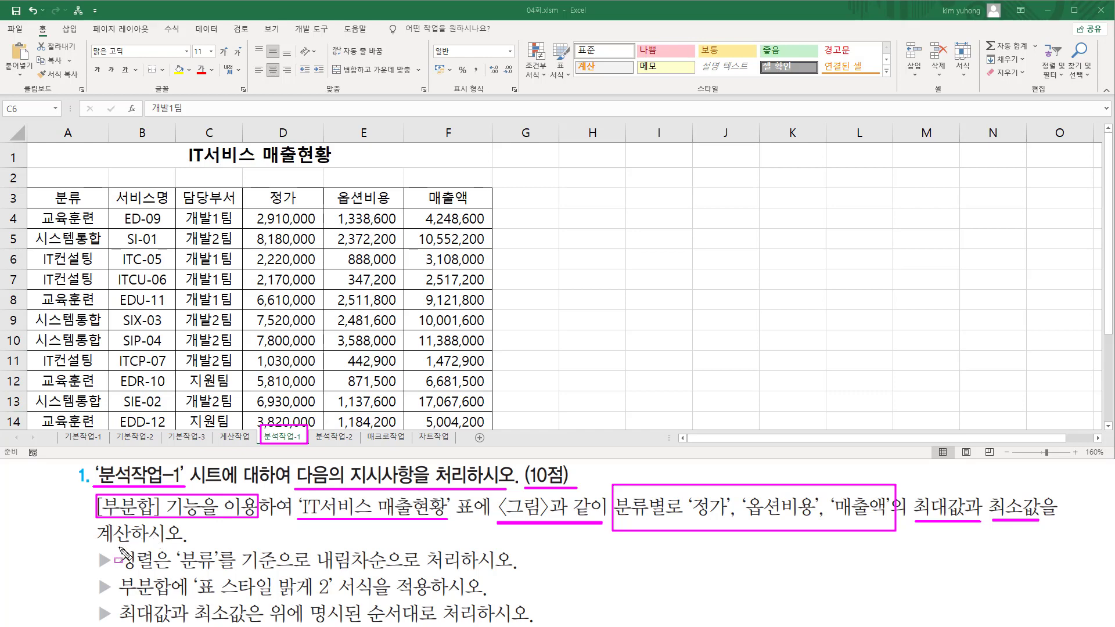
mouse_move(117, 547)
mouse_down()
mouse_move(143, 575)
mouse_move(216, 573)
mouse_up()
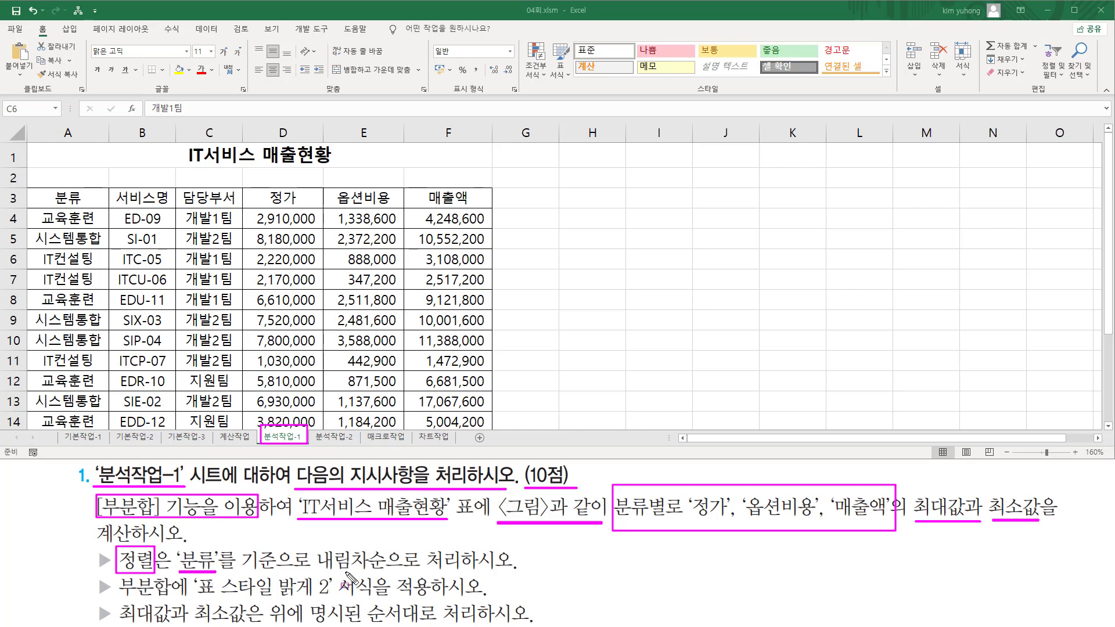
drag(315, 572, 385, 572)
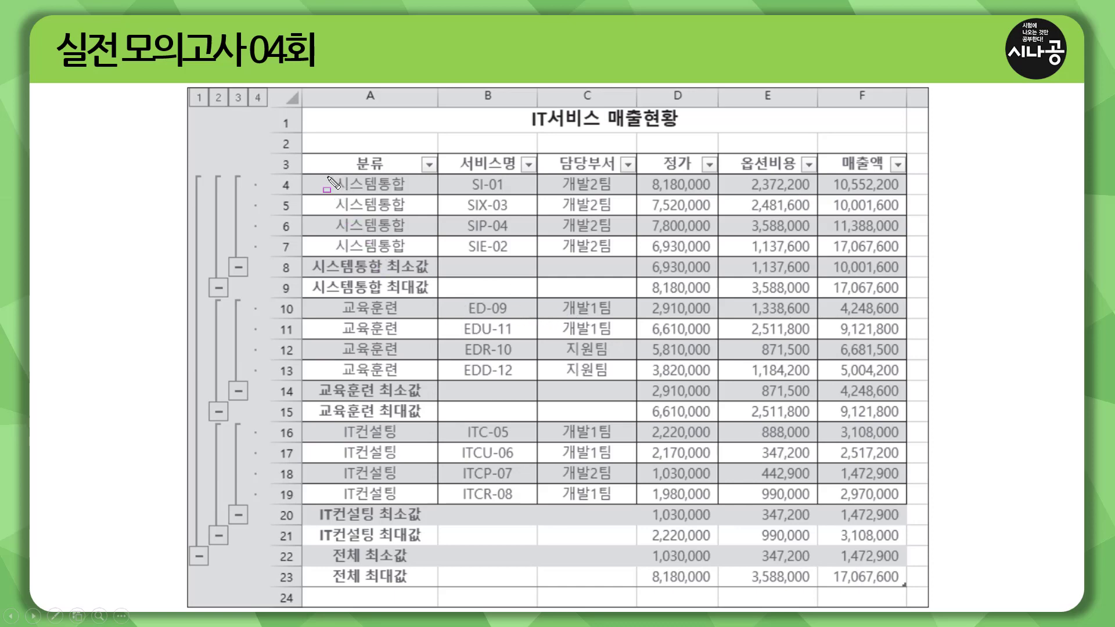
- Examine the reference picture's category groups and the minimum and maximum rows for 정가, 옵션비용 and 매출액
mouse_move(323, 174)
mouse_down()
mouse_move(355, 222)
mouse_move(411, 249)
mouse_up()
drag(334, 301, 401, 372)
drag(346, 424, 404, 499)
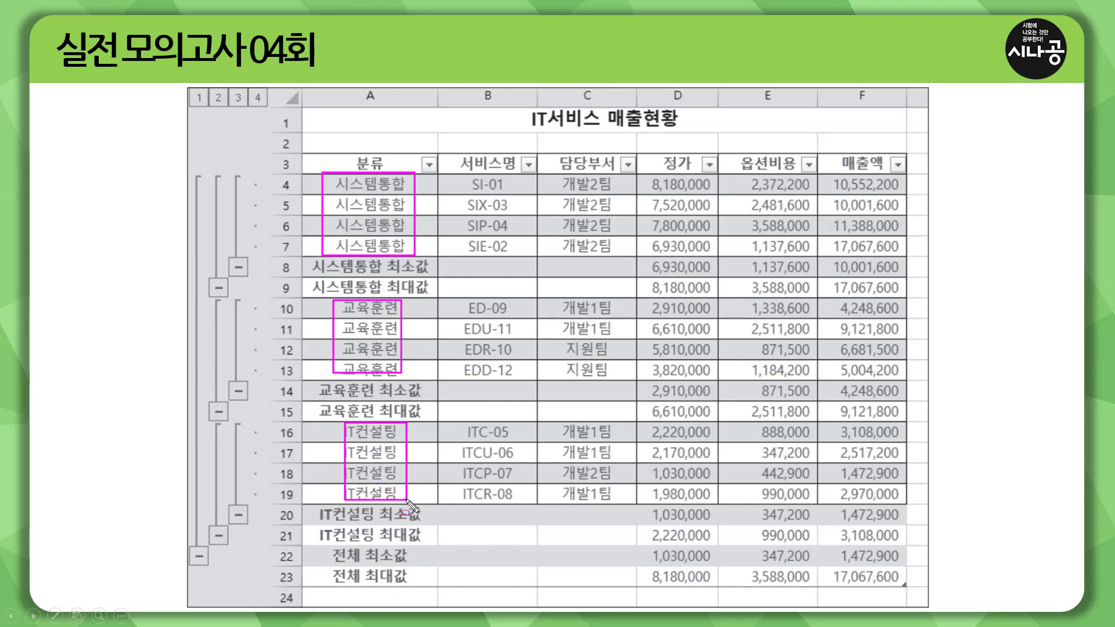
mouse_move(385, 258)
mouse_down()
mouse_move(386, 296)
mouse_move(434, 273)
mouse_move(433, 258)
mouse_up()
drag(376, 383, 423, 423)
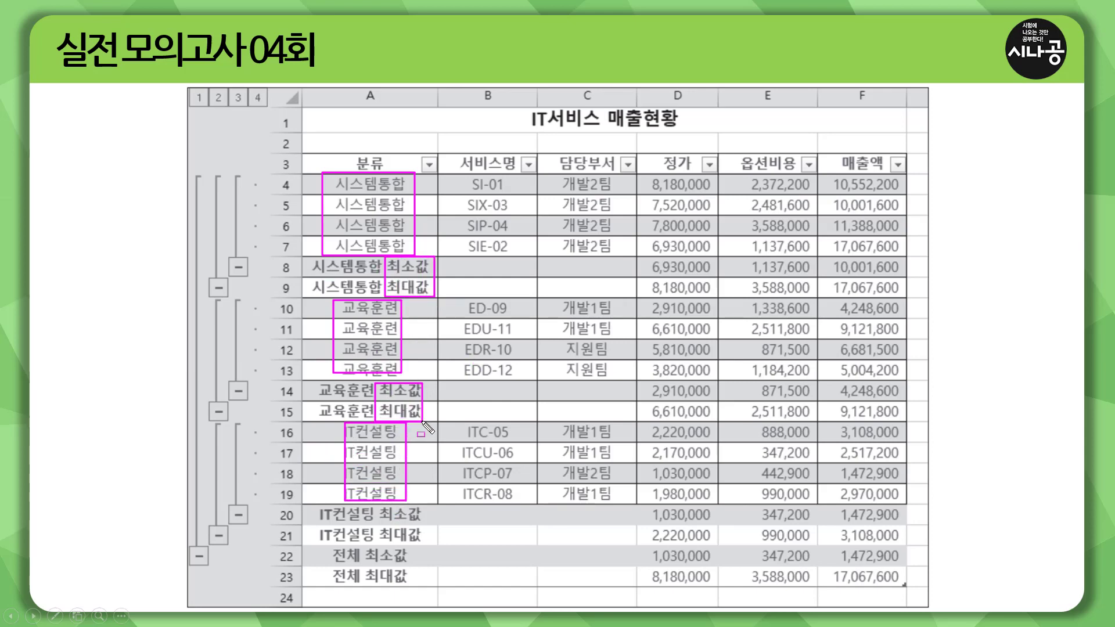
mouse_move(377, 538)
mouse_down()
mouse_move(376, 517)
mouse_move(400, 540)
mouse_move(433, 509)
mouse_up()
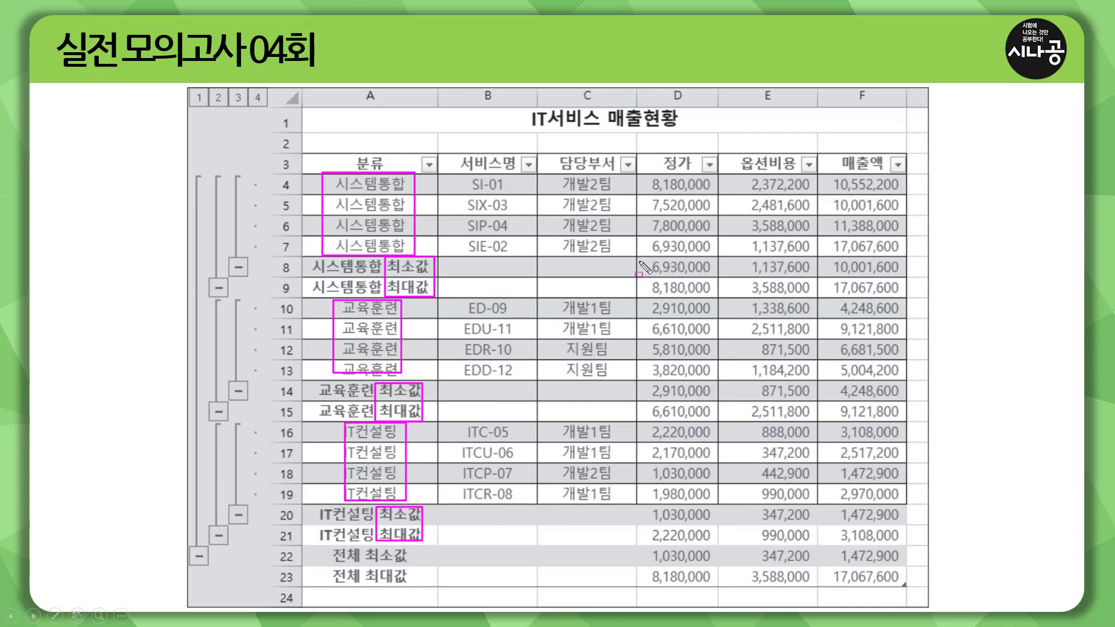
mouse_move(640, 257)
mouse_down()
mouse_move(639, 278)
mouse_move(673, 259)
mouse_up()
mouse_move(692, 298)
mouse_down()
mouse_move(887, 309)
mouse_move(904, 297)
mouse_up()
mouse_move(644, 386)
mouse_down()
mouse_move(758, 425)
mouse_move(905, 421)
mouse_up()
mouse_move(643, 517)
mouse_down()
mouse_move(722, 548)
mouse_move(904, 549)
mouse_move(904, 504)
mouse_up()
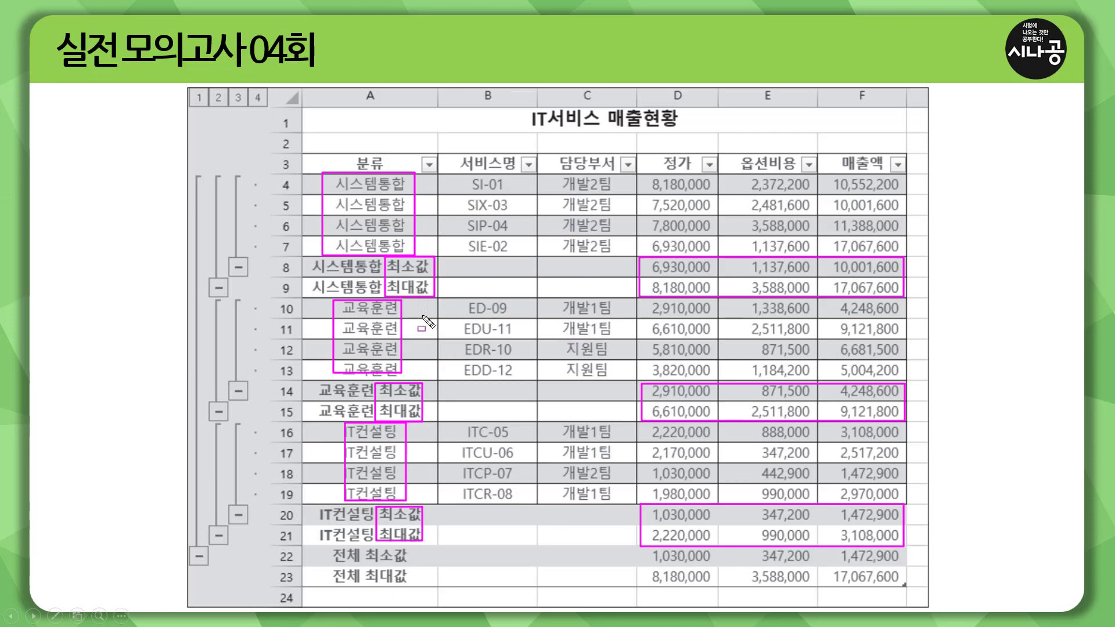
key(e)
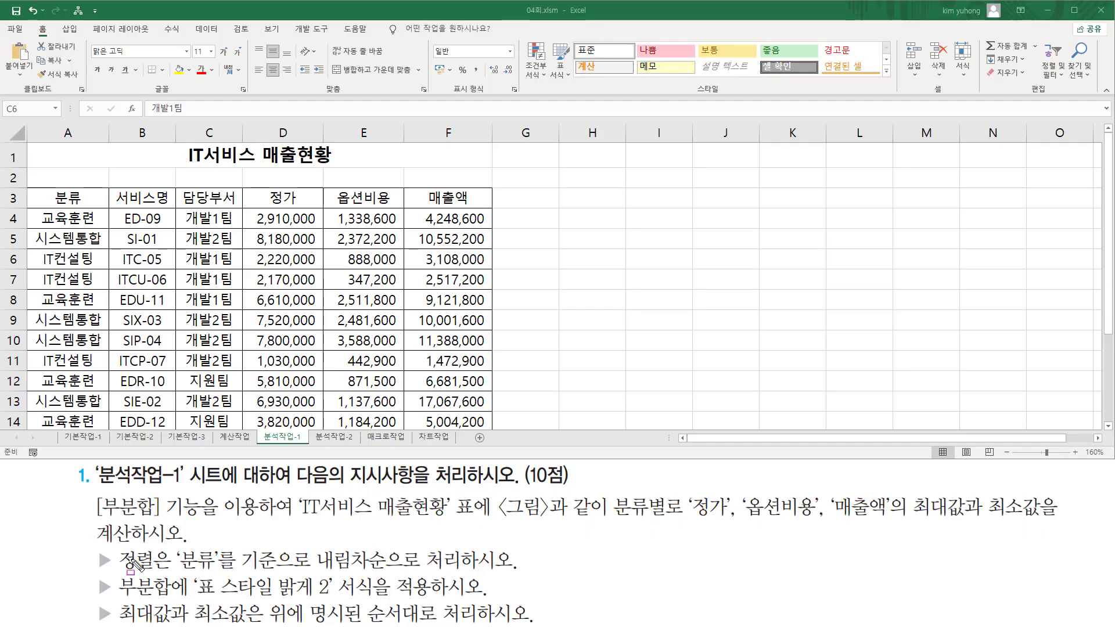
- Sort the IT서비스 매출현황 table by 분류 in descending order (내림차순)
mouse_move(116, 559)
mouse_down()
mouse_move(155, 573)
mouse_move(117, 547)
mouse_up()
drag(173, 571, 227, 572)
drag(309, 571, 404, 570)
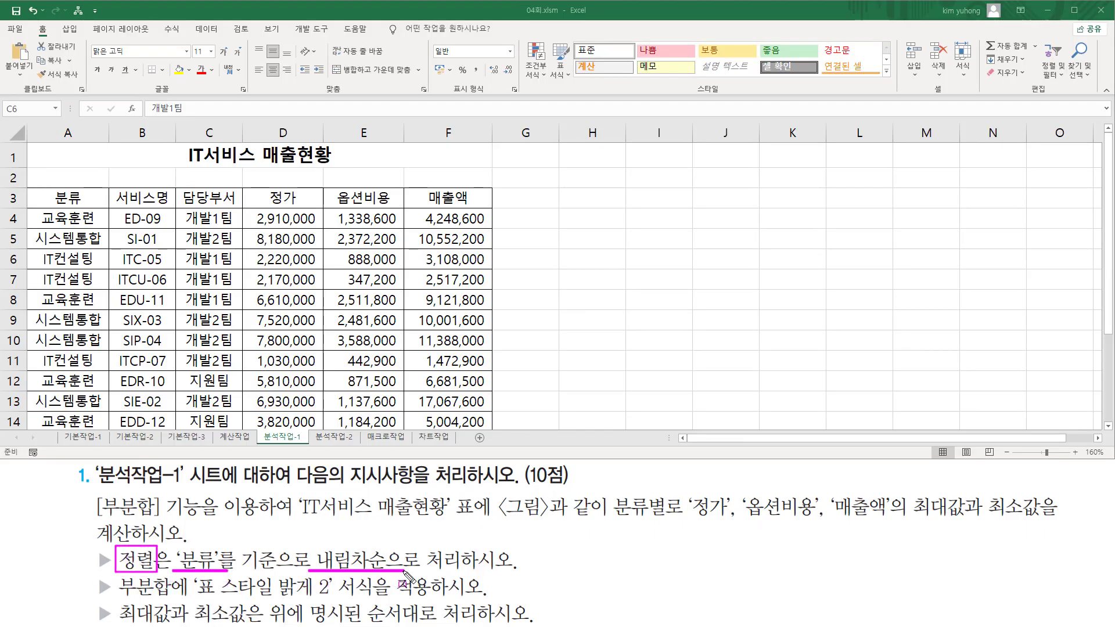
key(Escape)
click(351, 267)
click(277, 256)
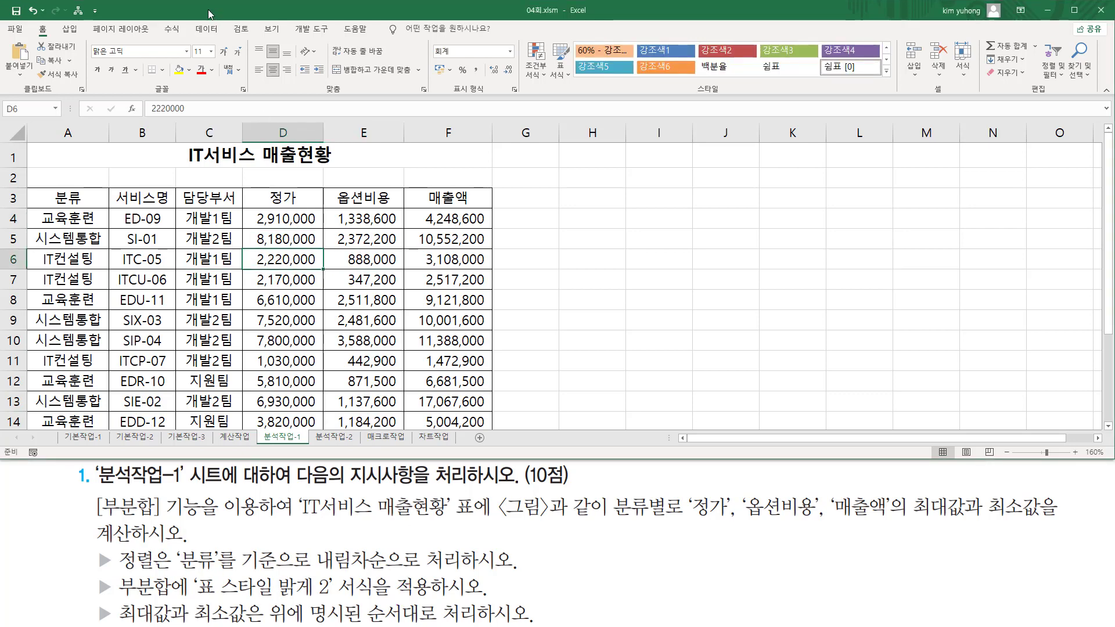
click(207, 29)
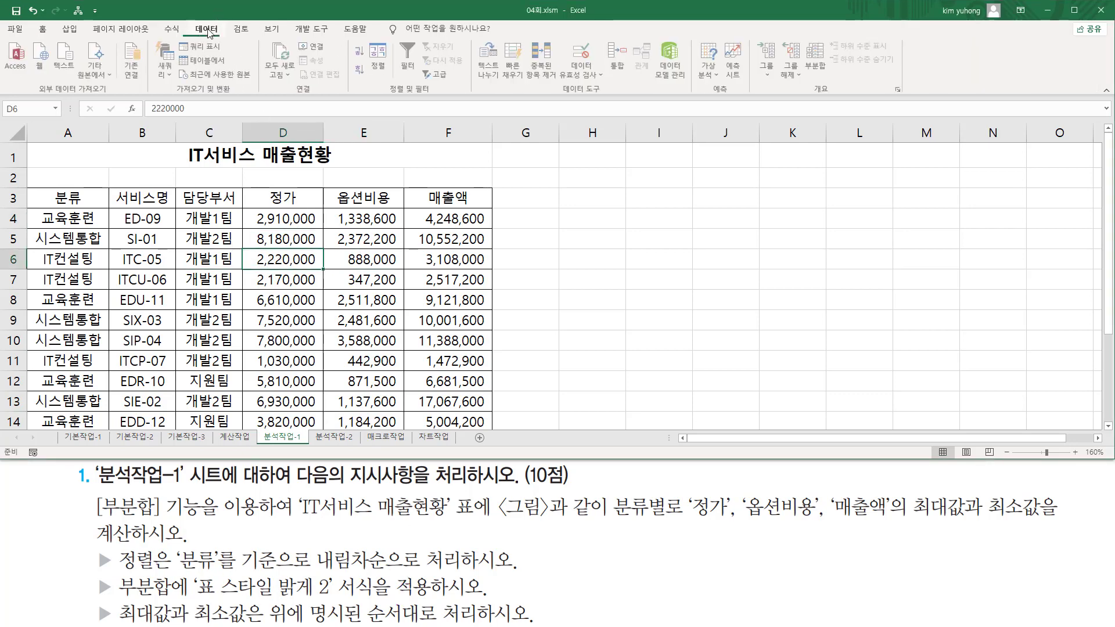
click(382, 63)
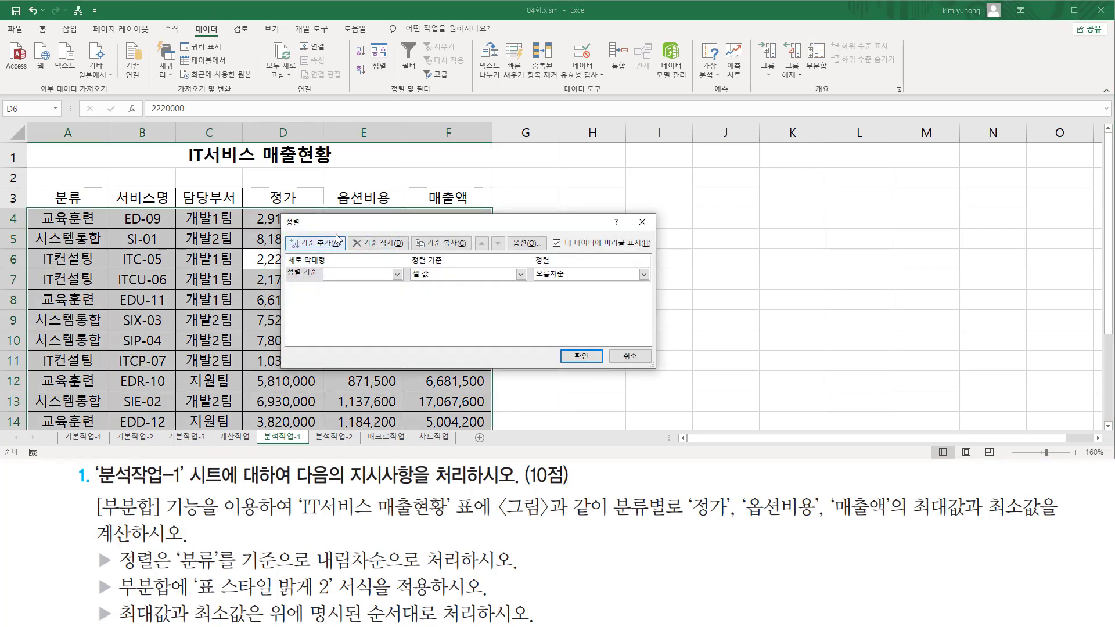
click(349, 276)
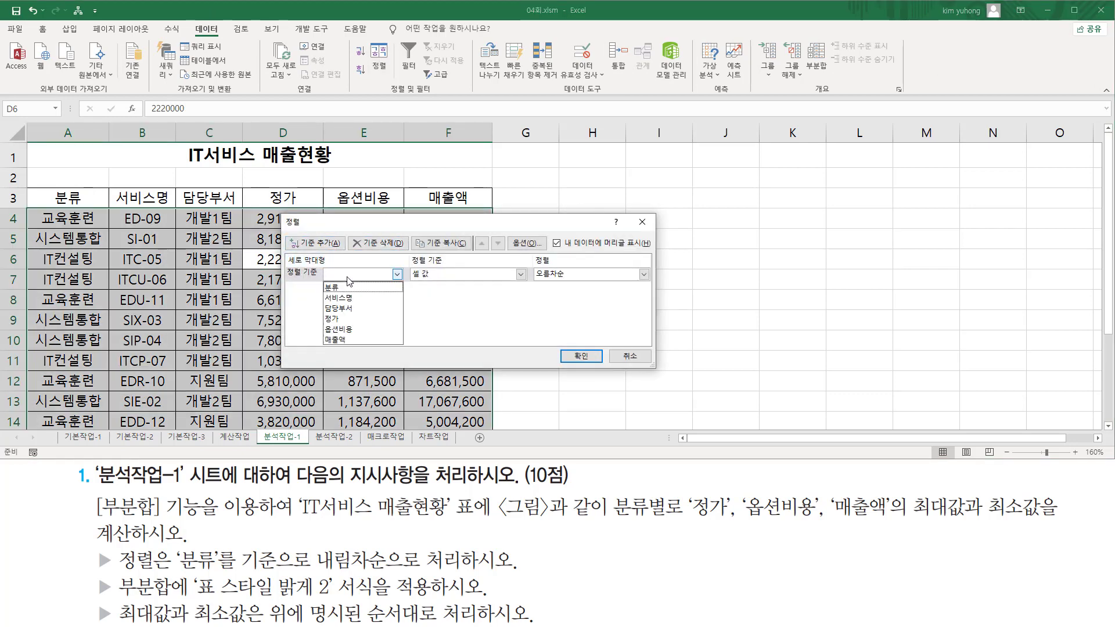
click(349, 286)
click(553, 275)
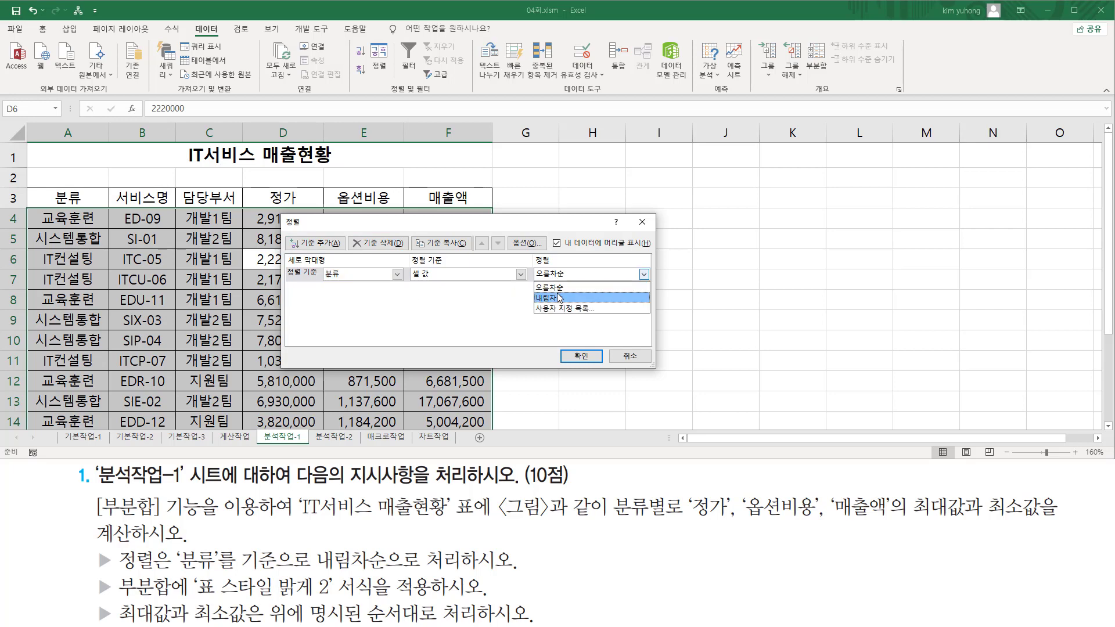
click(557, 297)
drag(321, 266, 352, 285)
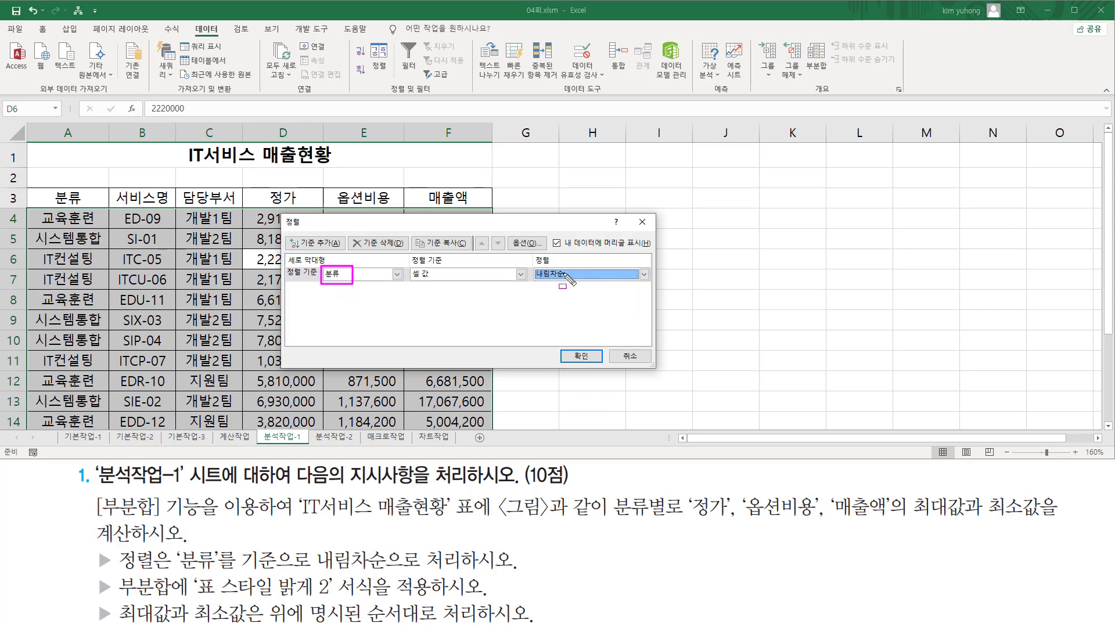
drag(530, 268, 569, 284)
key(Escape)
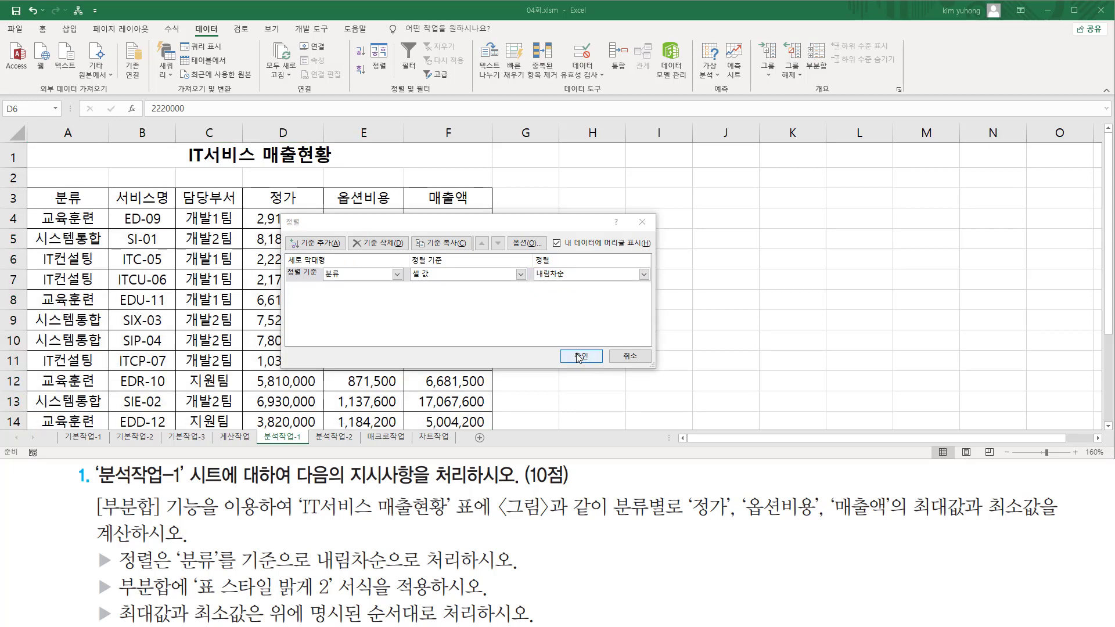
click(580, 356)
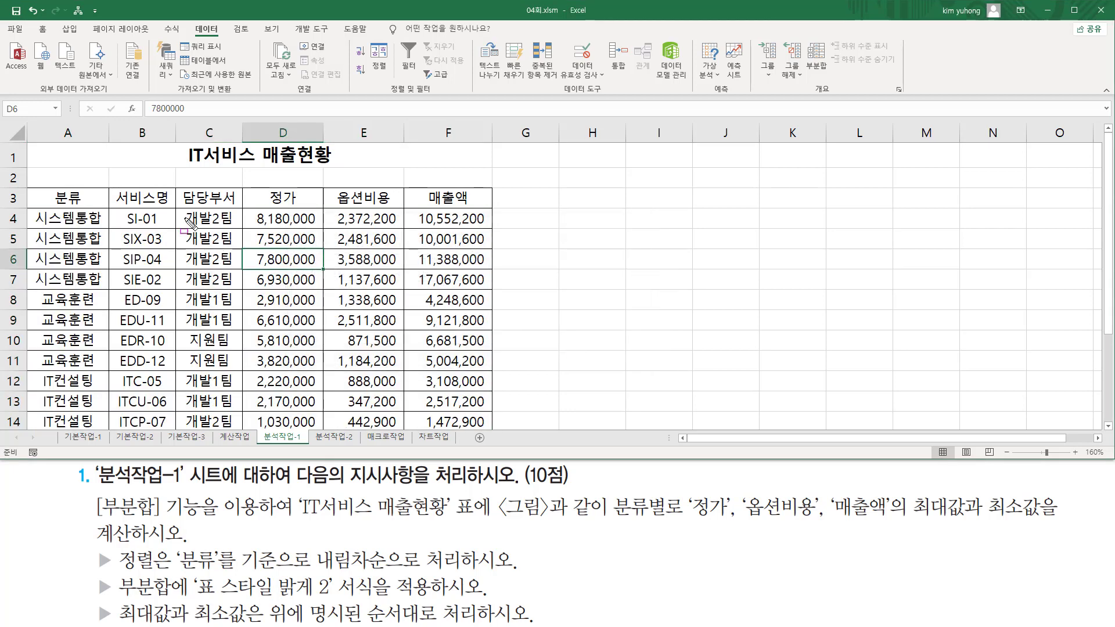
drag(33, 209, 111, 291)
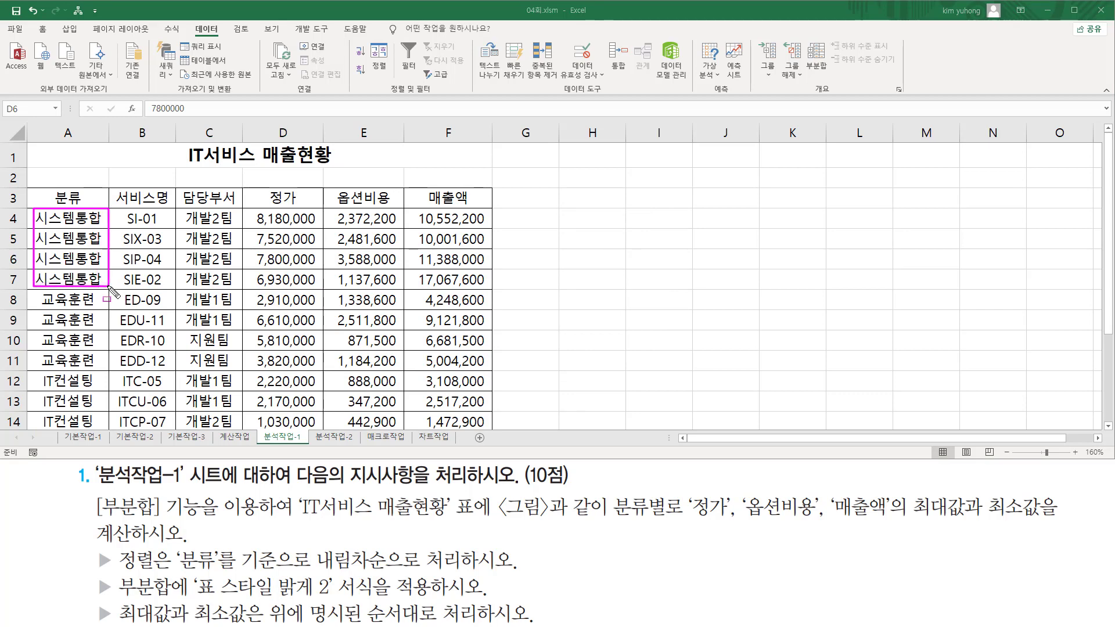
mouse_move(28, 292)
mouse_down()
mouse_move(115, 366)
mouse_move(117, 382)
mouse_move(106, 370)
mouse_up()
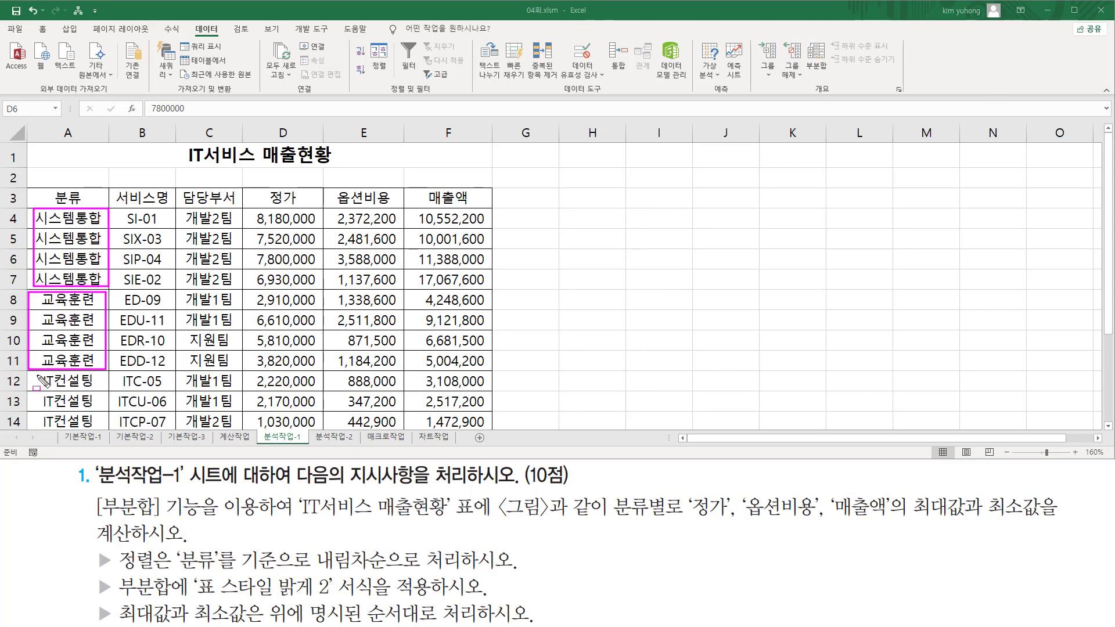
drag(37, 376, 92, 432)
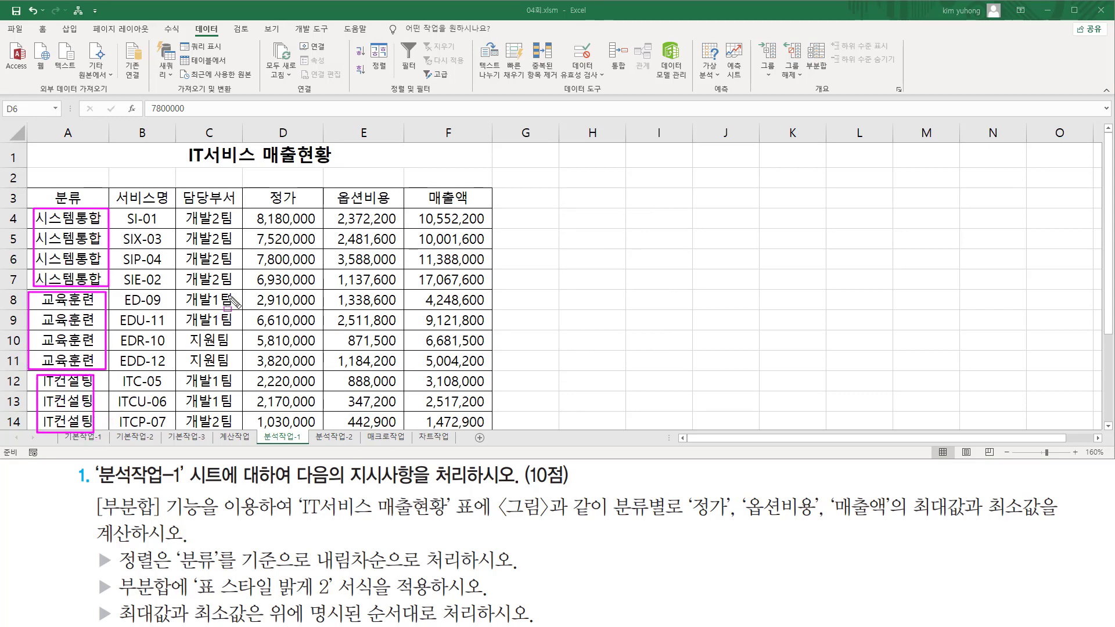
key(Escape)
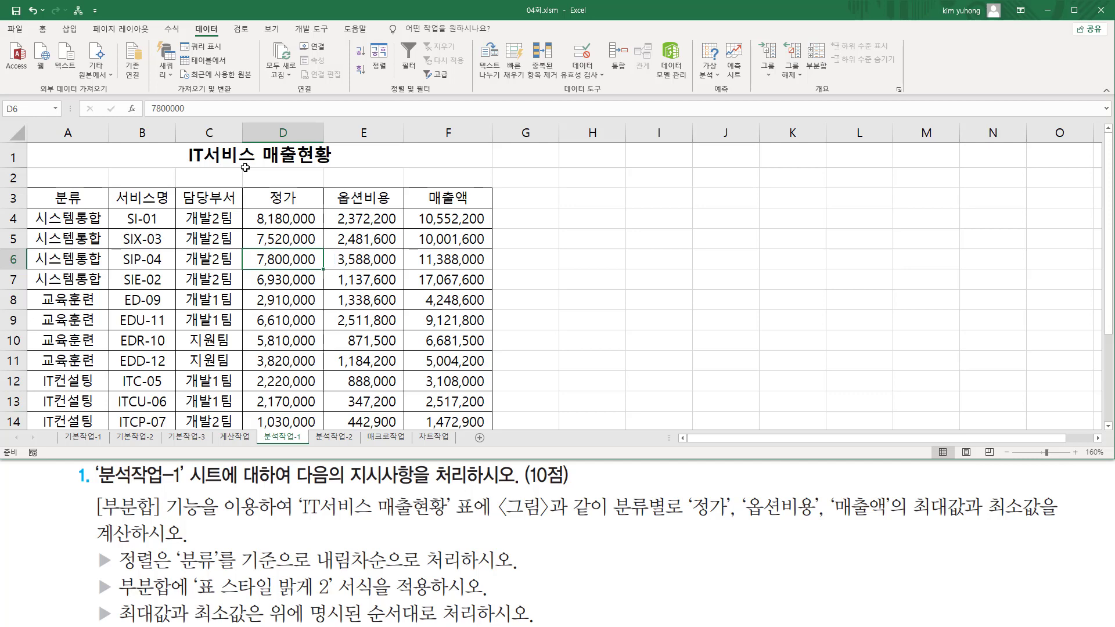
- Open the Subtotal (부분합) settings for the IT서비스 매출현황 table and review the required grouping, items and function order
drag(196, 20, 228, 42)
drag(805, 37, 837, 81)
key(Escape)
click(816, 58)
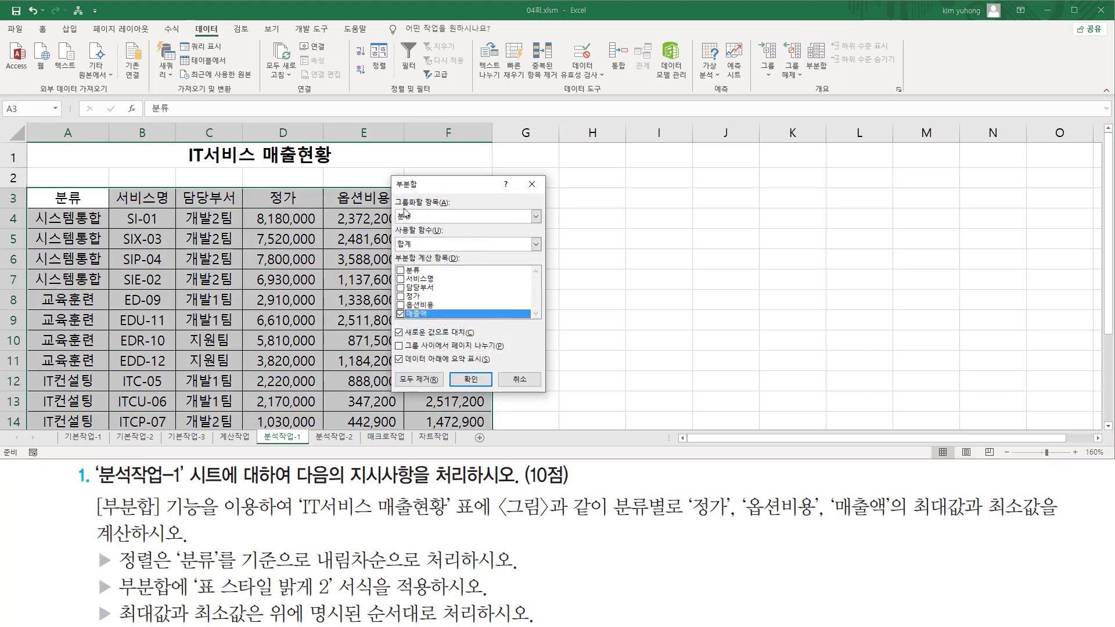
drag(393, 194, 452, 207)
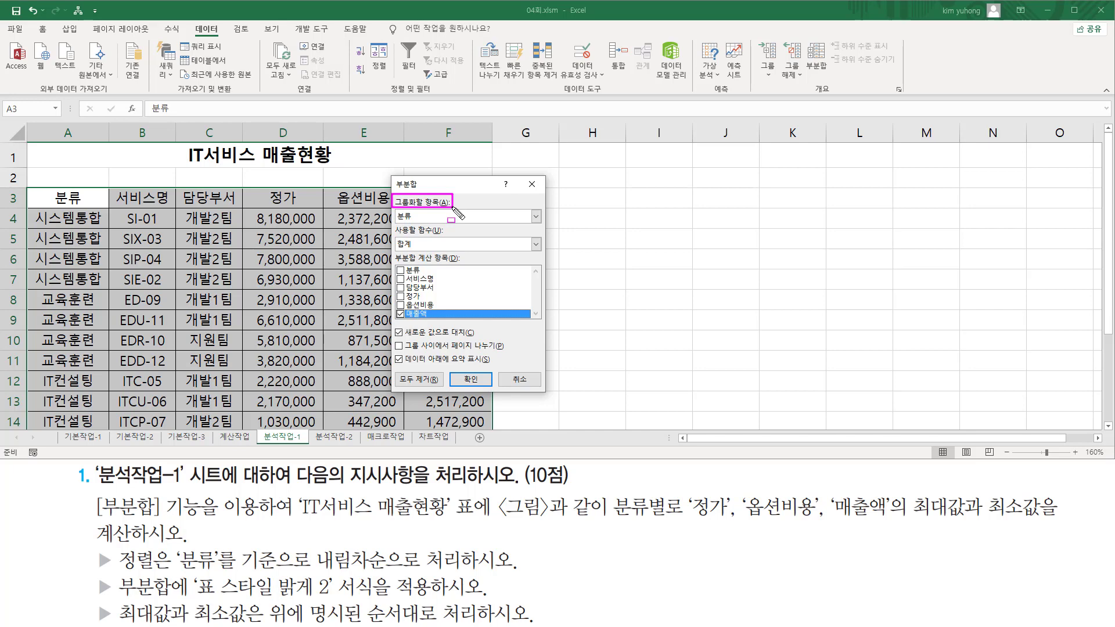
drag(395, 209, 413, 223)
mouse_move(691, 521)
mouse_down()
mouse_move(901, 523)
mouse_move(890, 489)
mouse_move(924, 524)
mouse_move(1050, 523)
mouse_up()
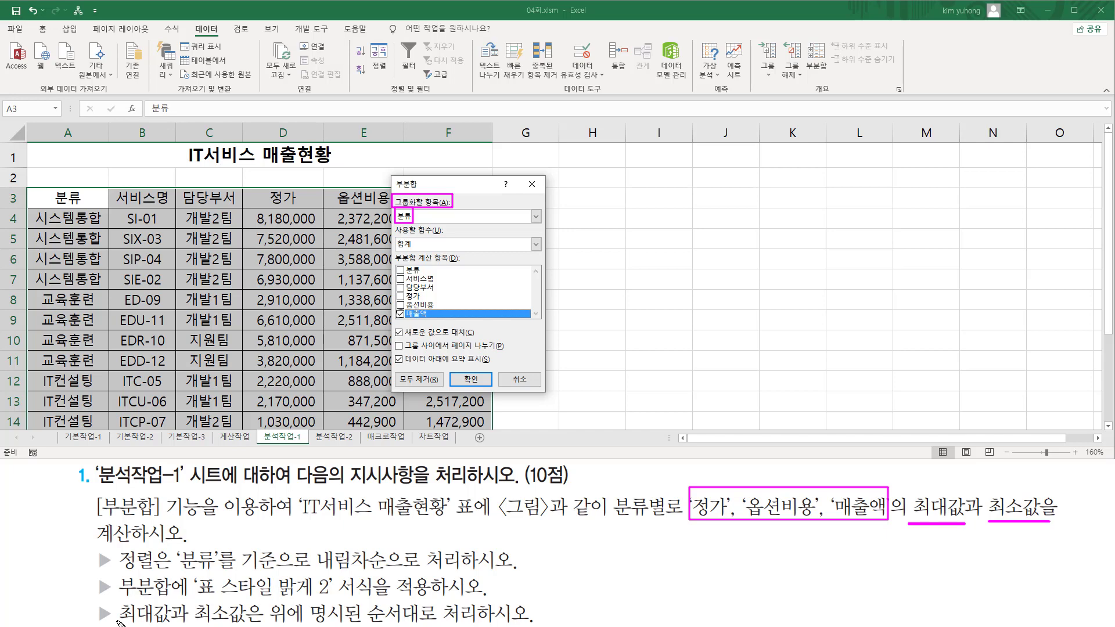
drag(119, 623, 480, 623)
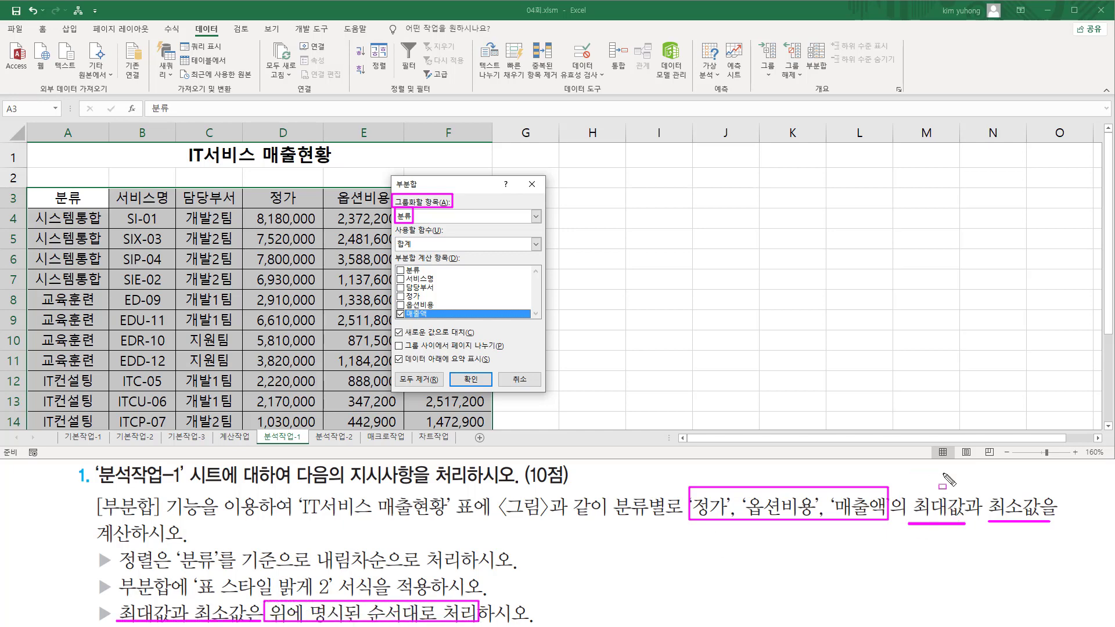
drag(909, 482, 966, 551)
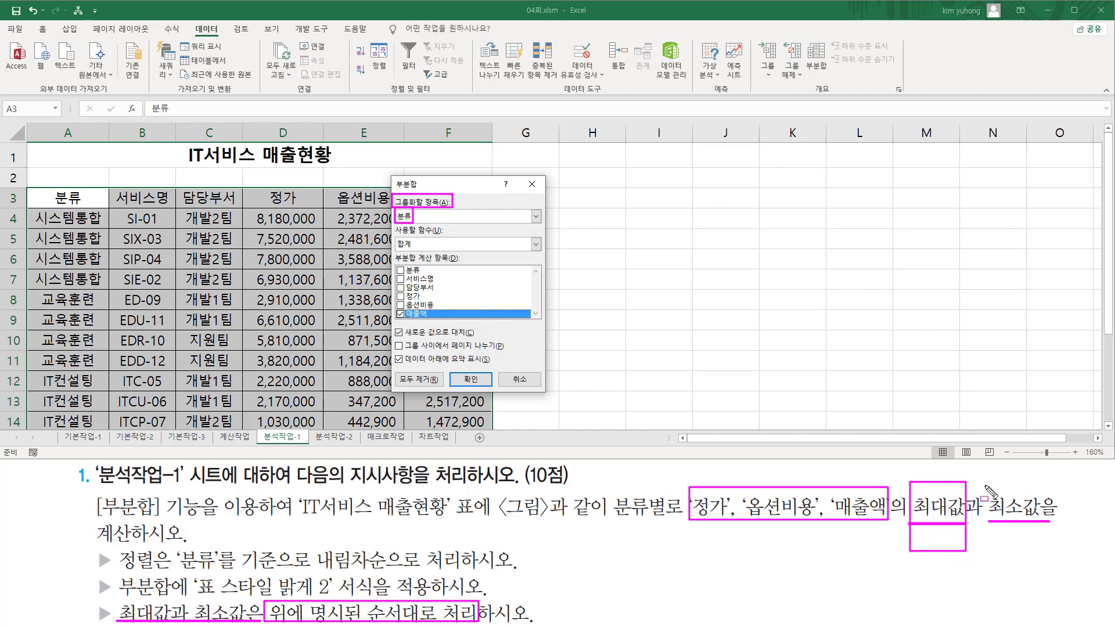
mouse_move(986, 482)
mouse_down()
mouse_move(1017, 543)
mouse_move(1044, 552)
mouse_up()
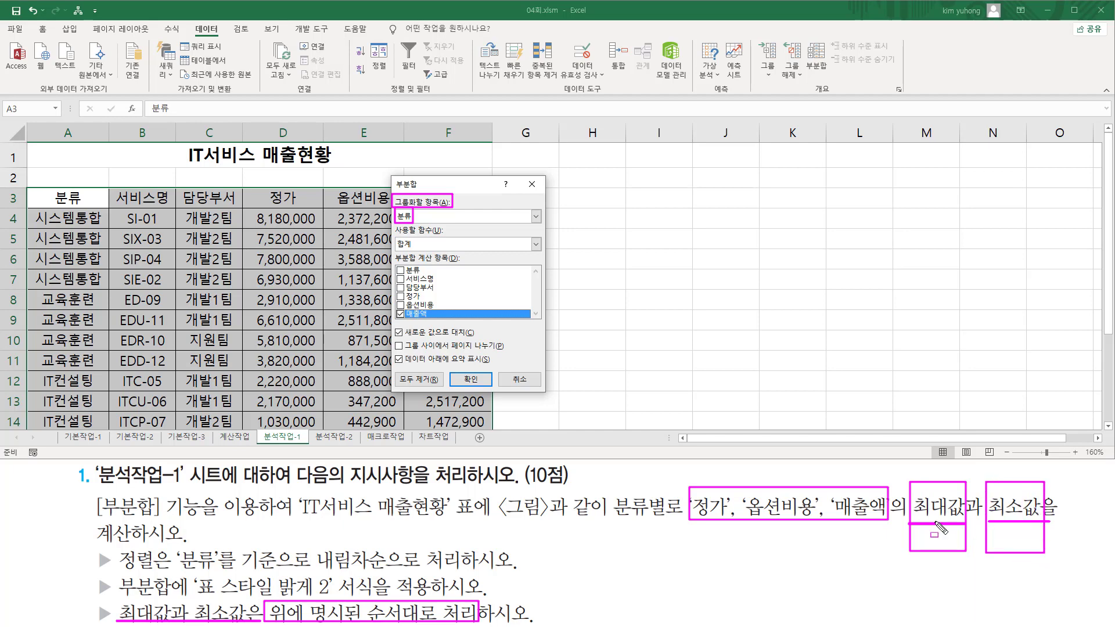
- Add maximum (최대) subtotals for 정가, 옵션비용 and 매출액, grouped by 분류
click(430, 242)
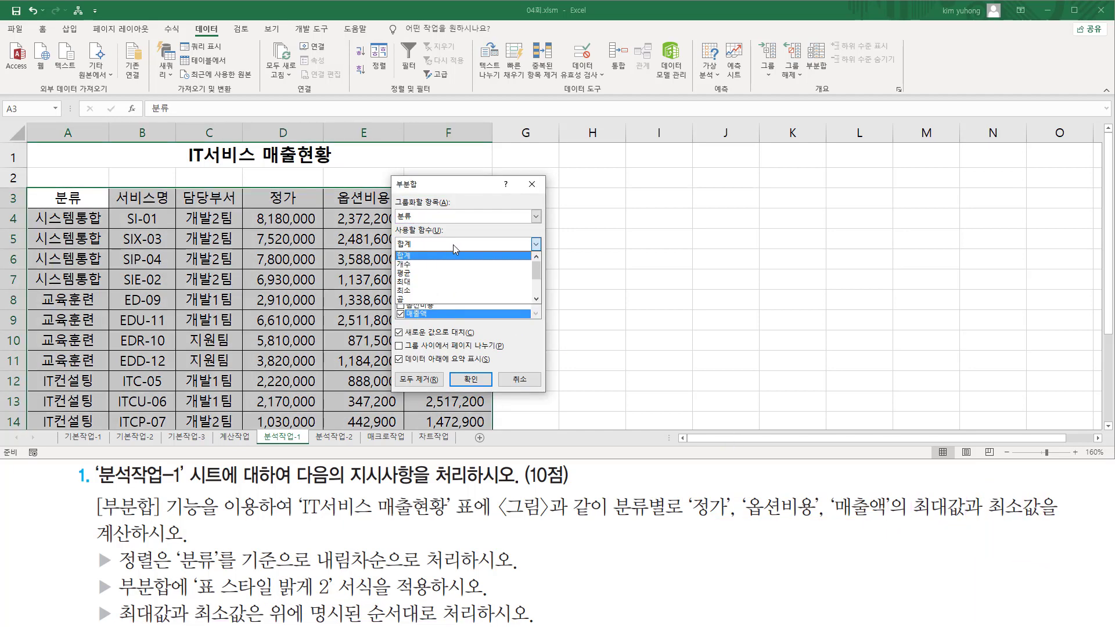
click(416, 282)
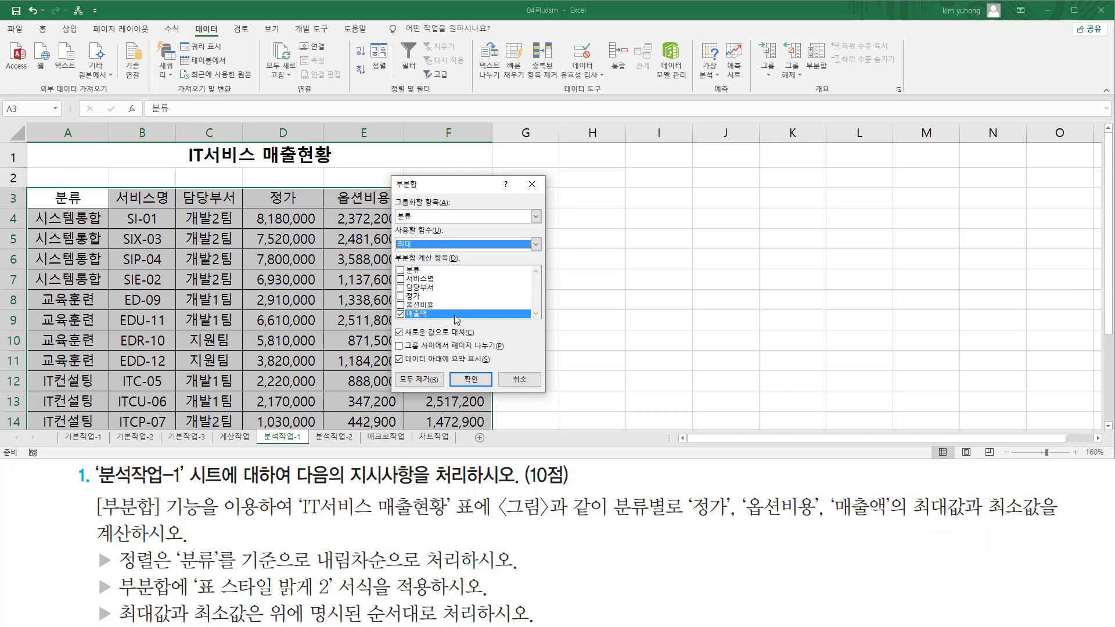
drag(692, 518, 894, 519)
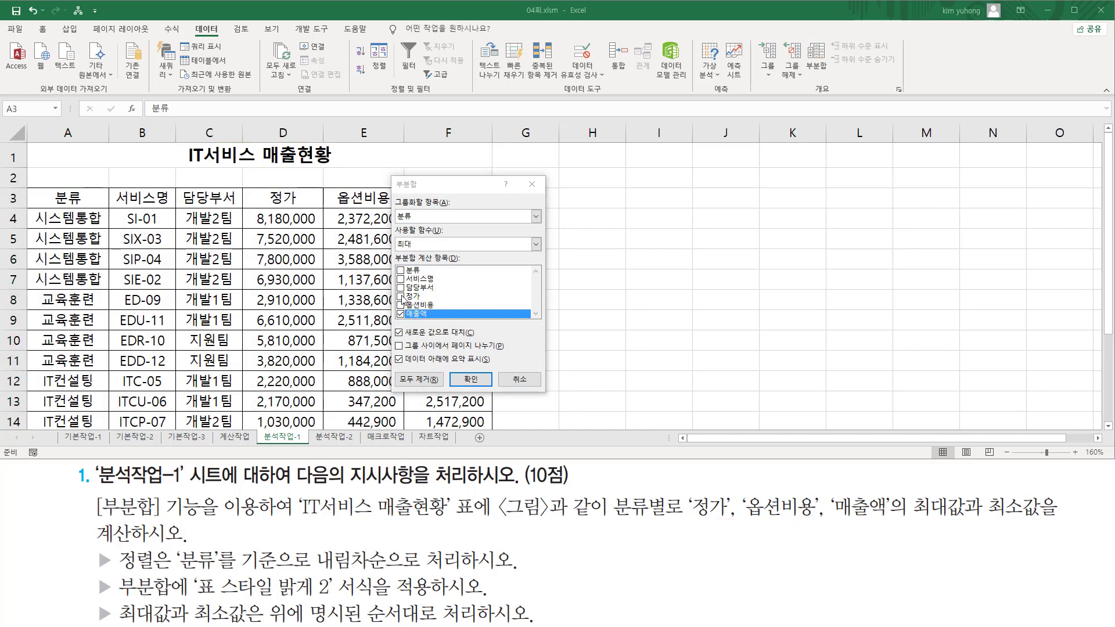
click(400, 296)
click(400, 305)
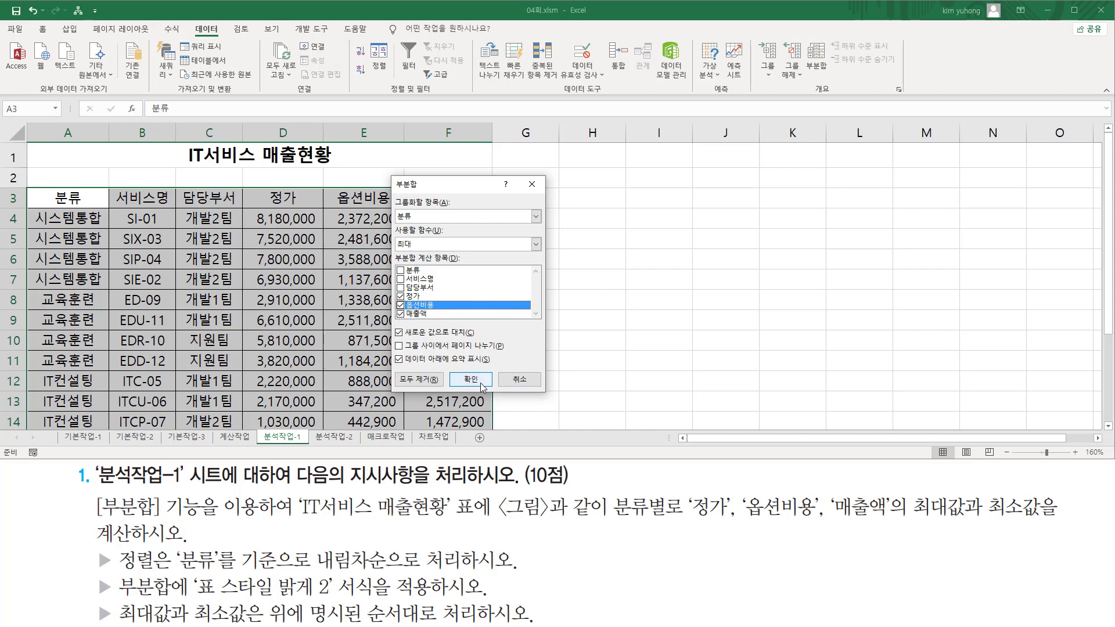
click(470, 380)
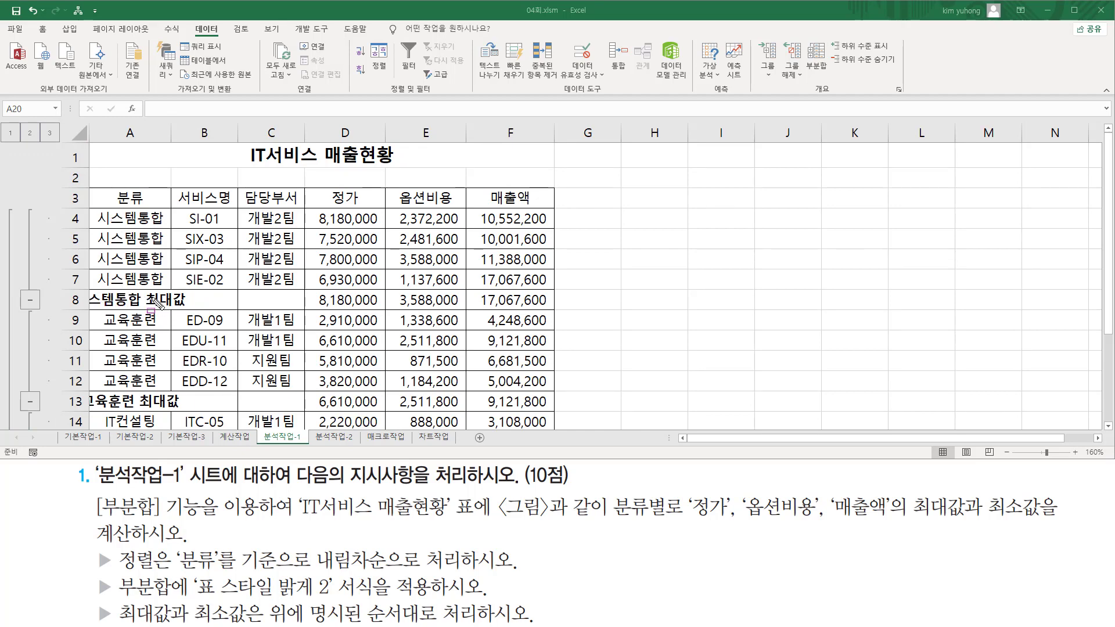
- Examine the 최대값 rows under each category and the overall maximum row at the table's end
mouse_move(89, 288)
mouse_down()
mouse_move(179, 297)
mouse_move(179, 307)
mouse_up()
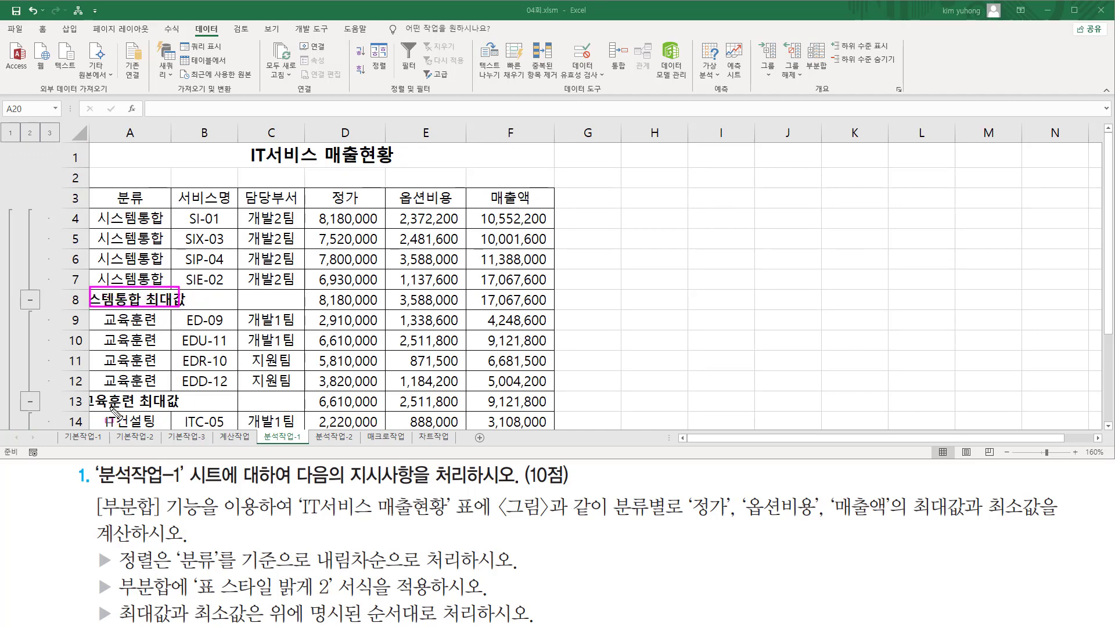
drag(89, 394, 180, 407)
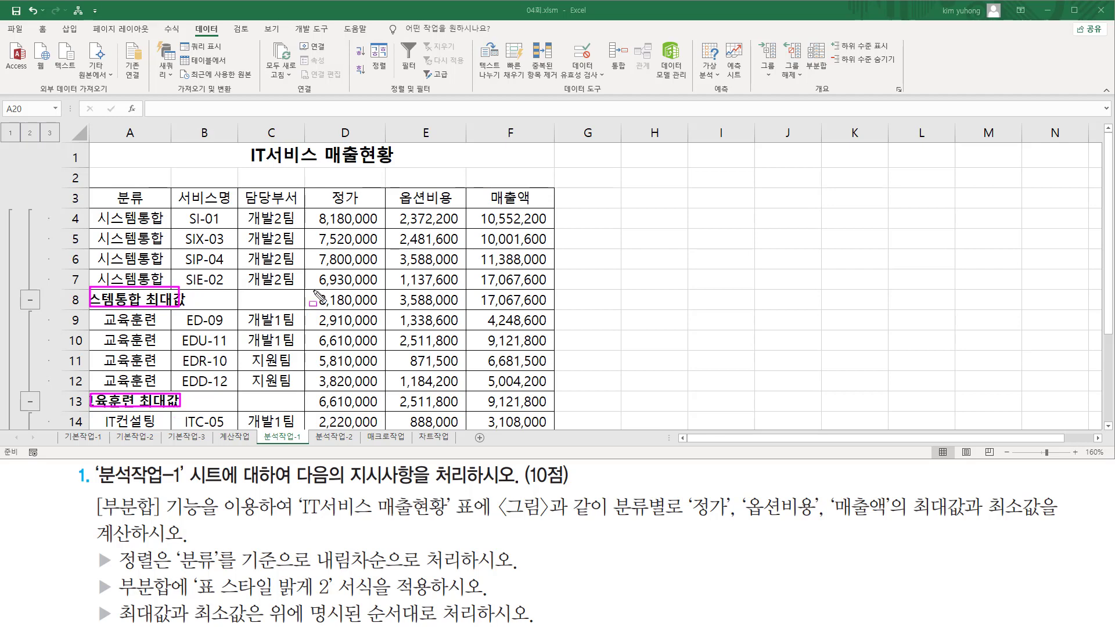
drag(313, 291, 551, 309)
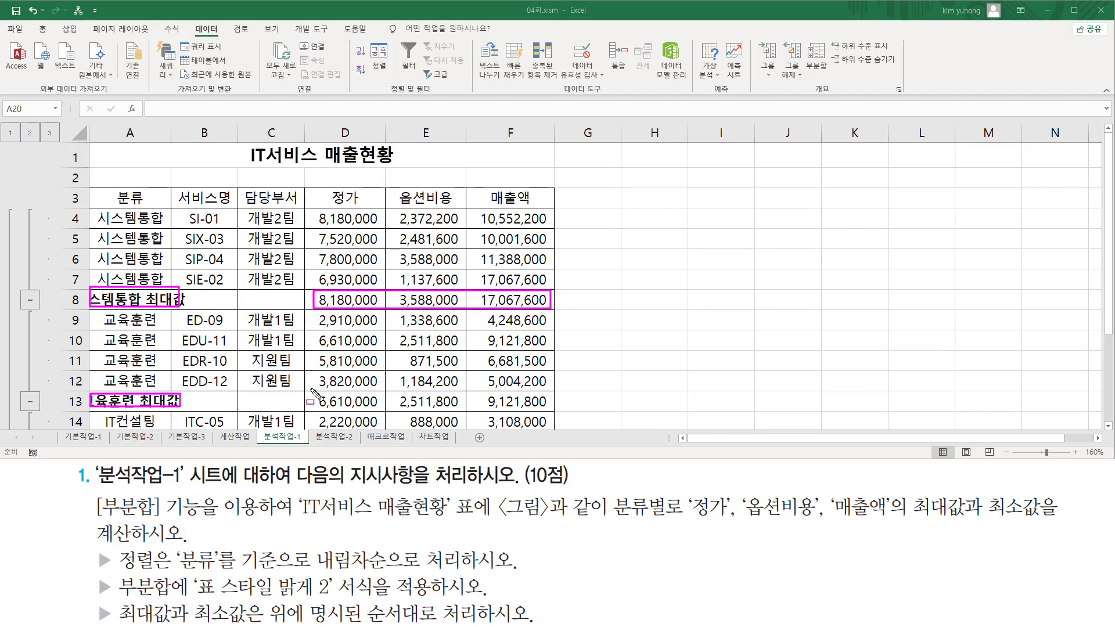
drag(313, 392, 552, 413)
key(Escape)
scroll(402, 374, down, 2)
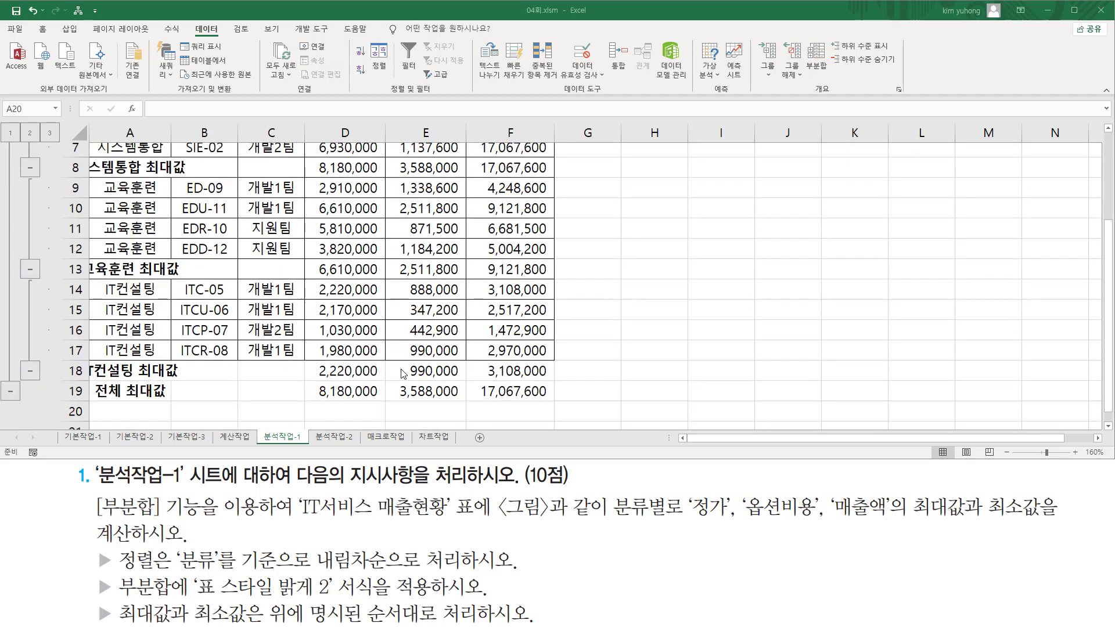
scroll(358, 294, up, 3)
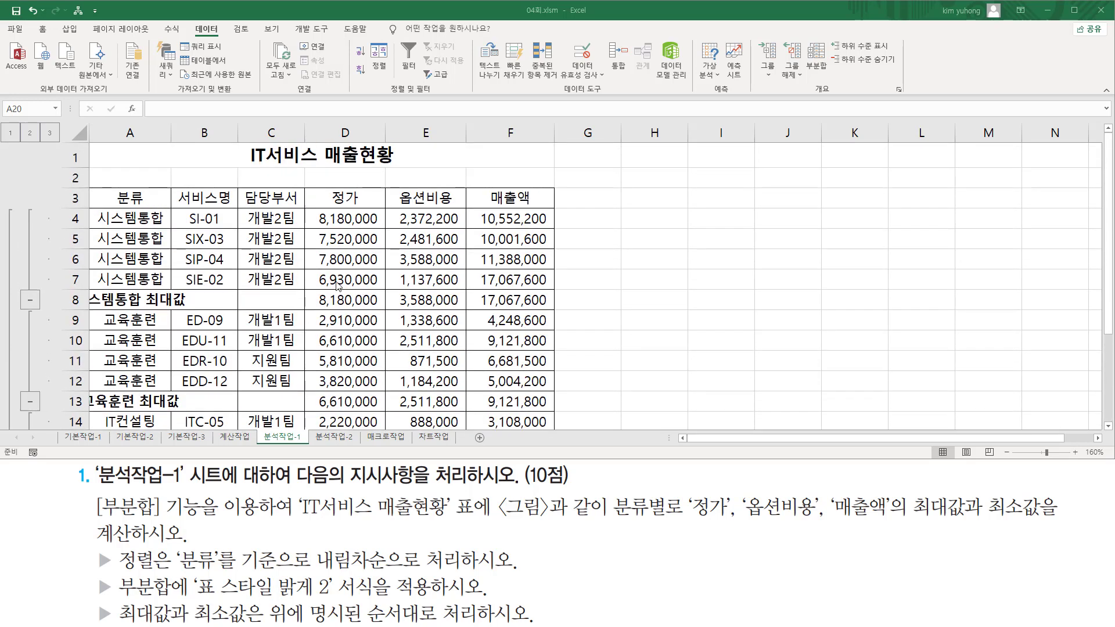
- Set up a second subtotal on the table with the minimum (최소) function, from a cell inside the data
click(357, 260)
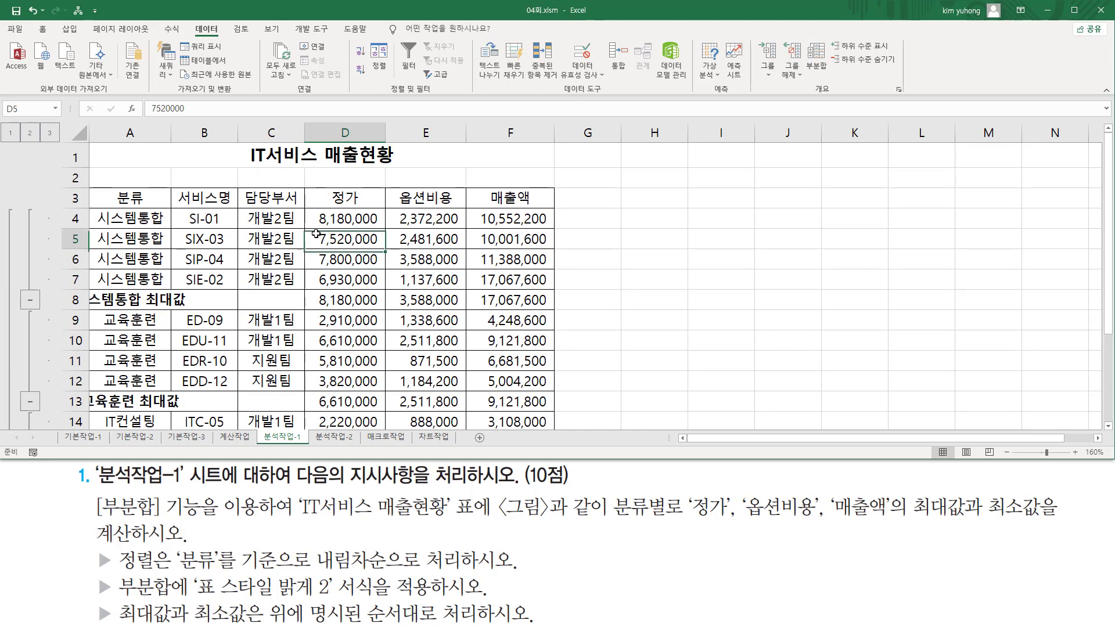
click(388, 303)
click(339, 354)
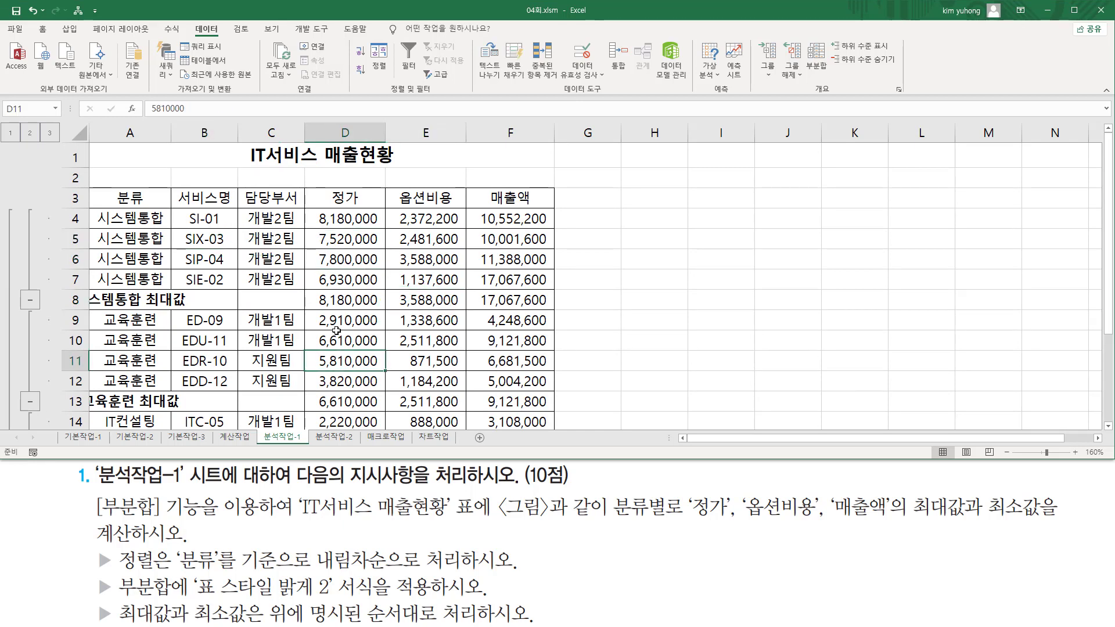
click(335, 277)
click(340, 244)
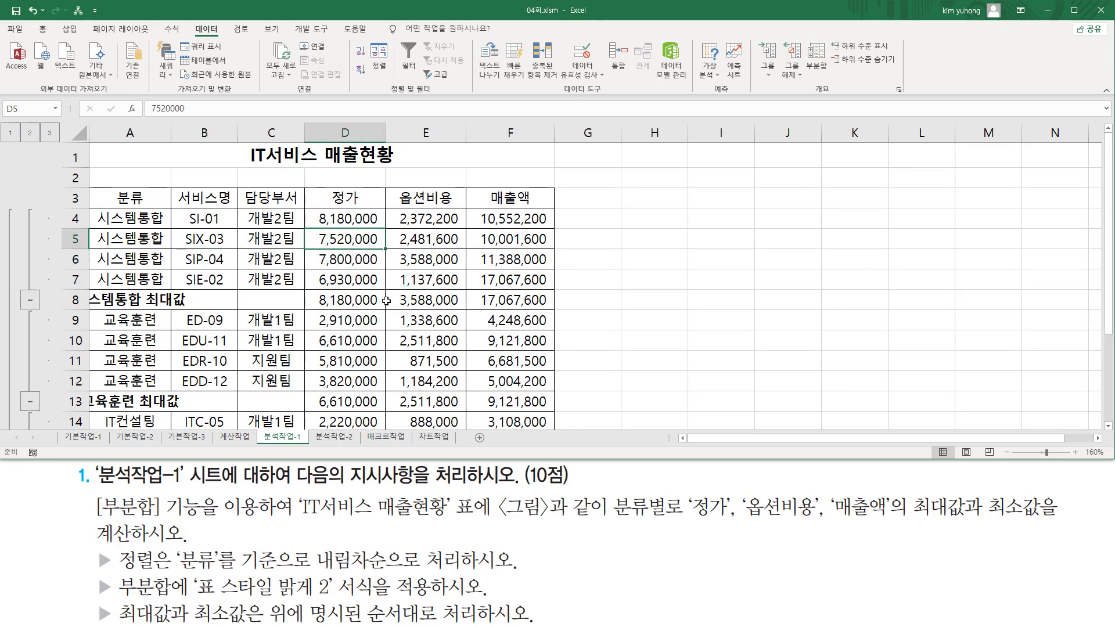
click(814, 67)
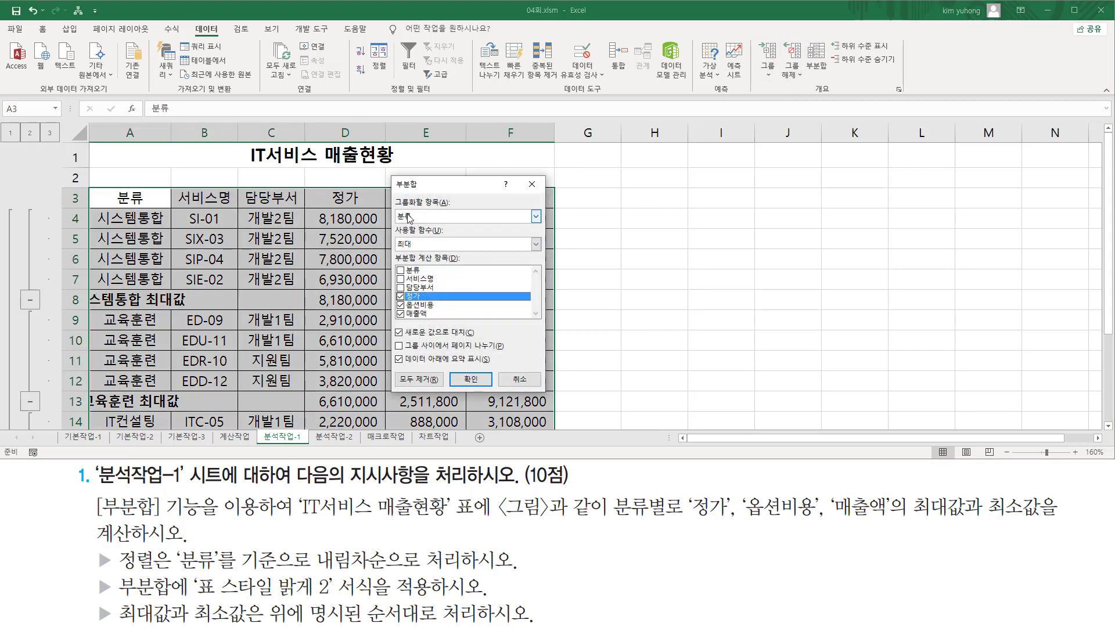
click(417, 242)
click(414, 292)
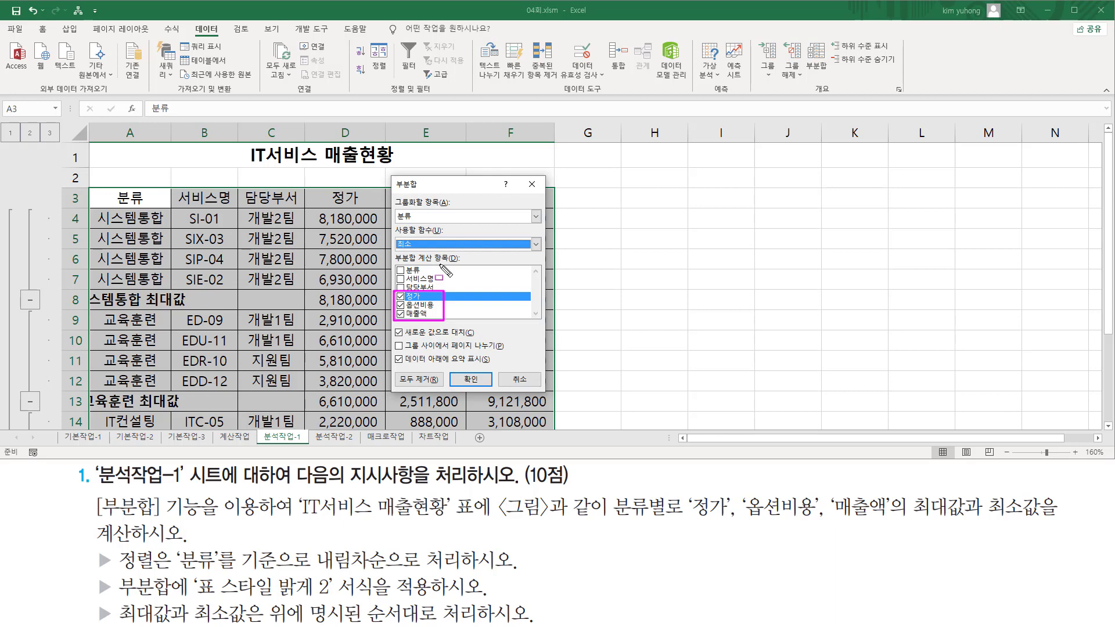
- Turn off replacing current subtotals (새로운 값으로 대치) and apply the minimum subtotals
key(Escape)
drag(388, 323, 479, 342)
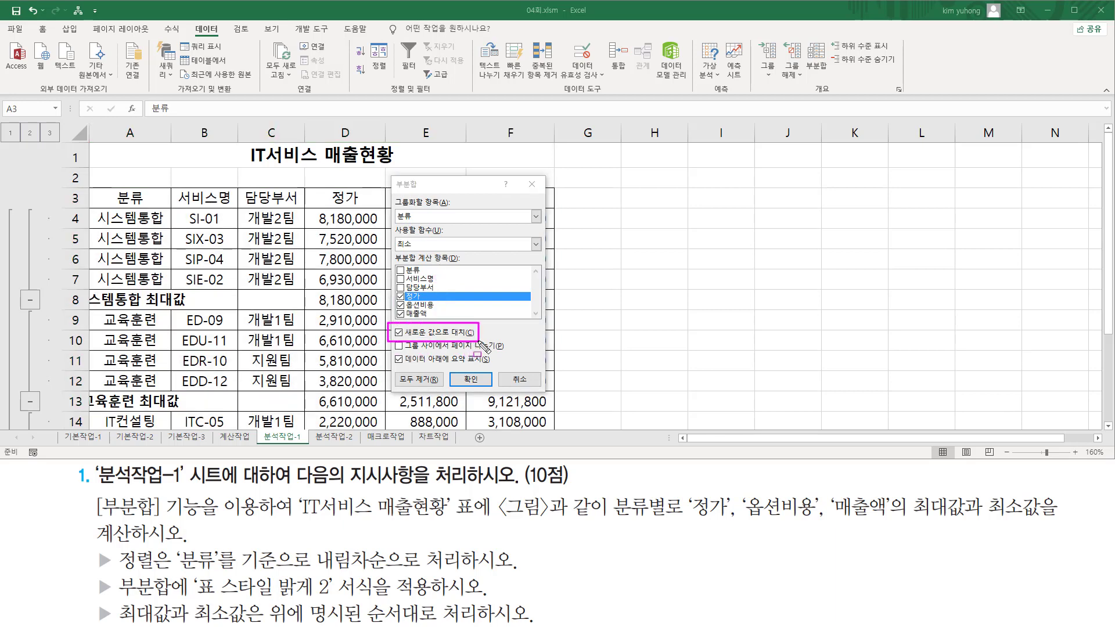
drag(388, 323, 405, 341)
key(Escape)
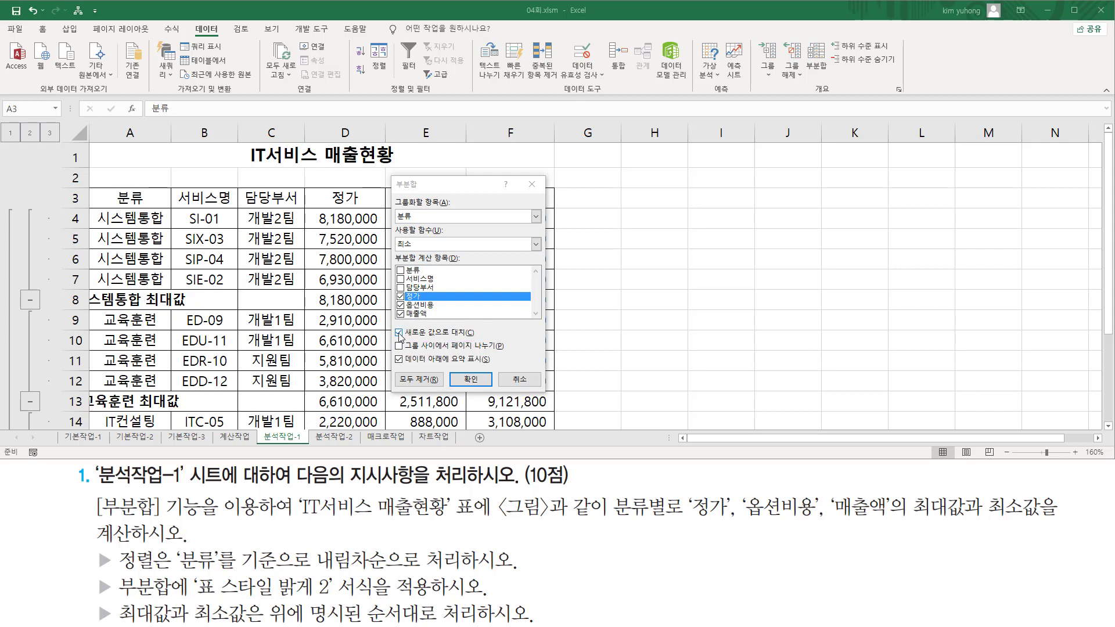
click(400, 334)
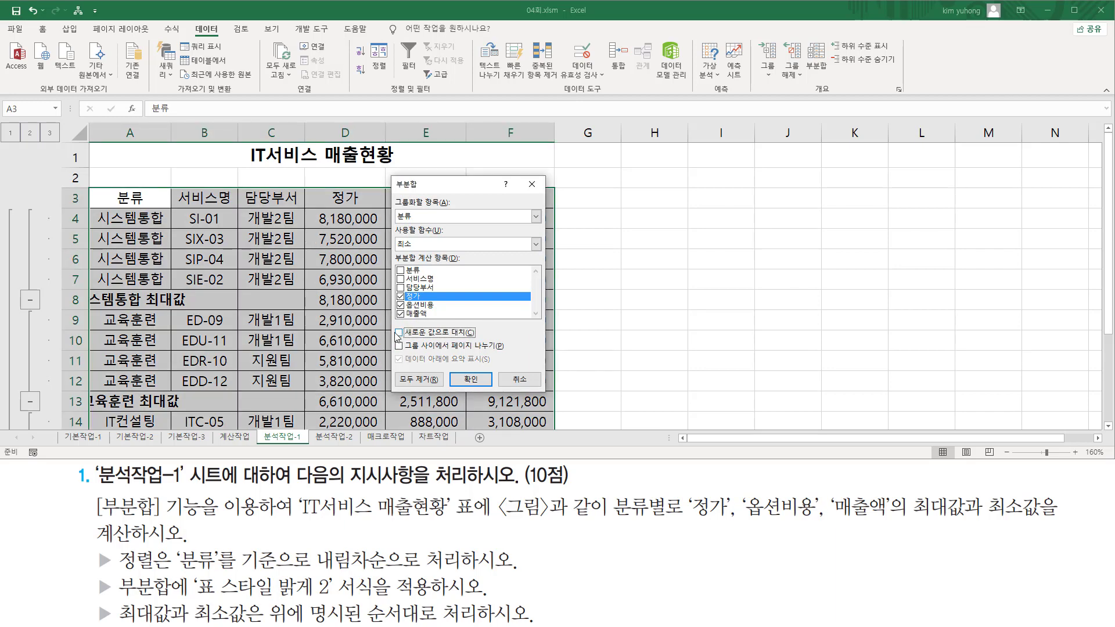
drag(391, 324, 419, 355)
key(Escape)
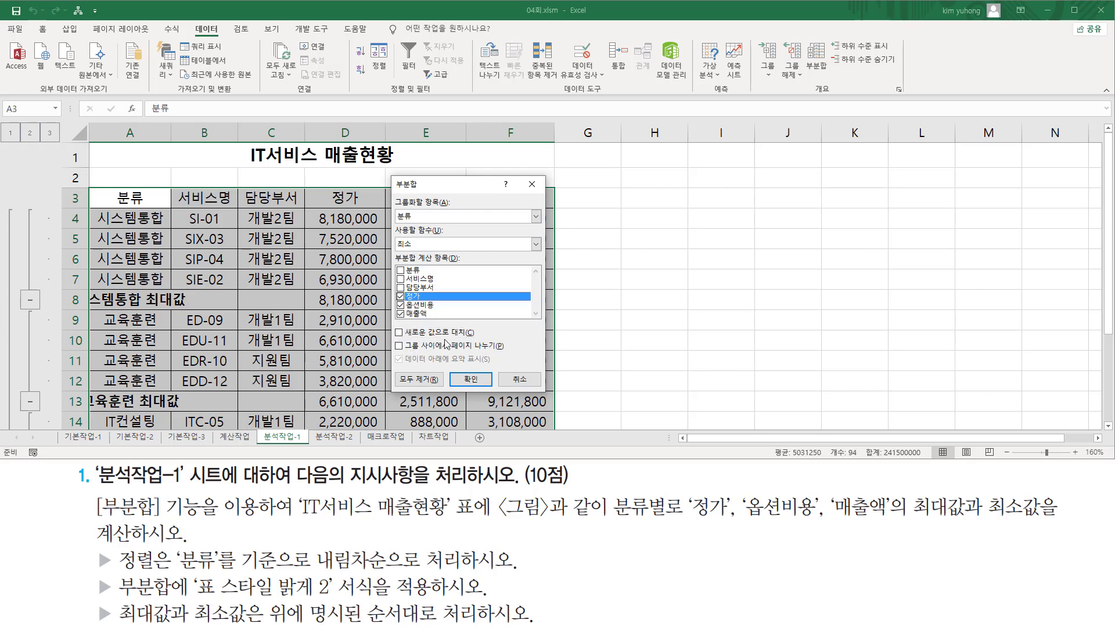
click(470, 376)
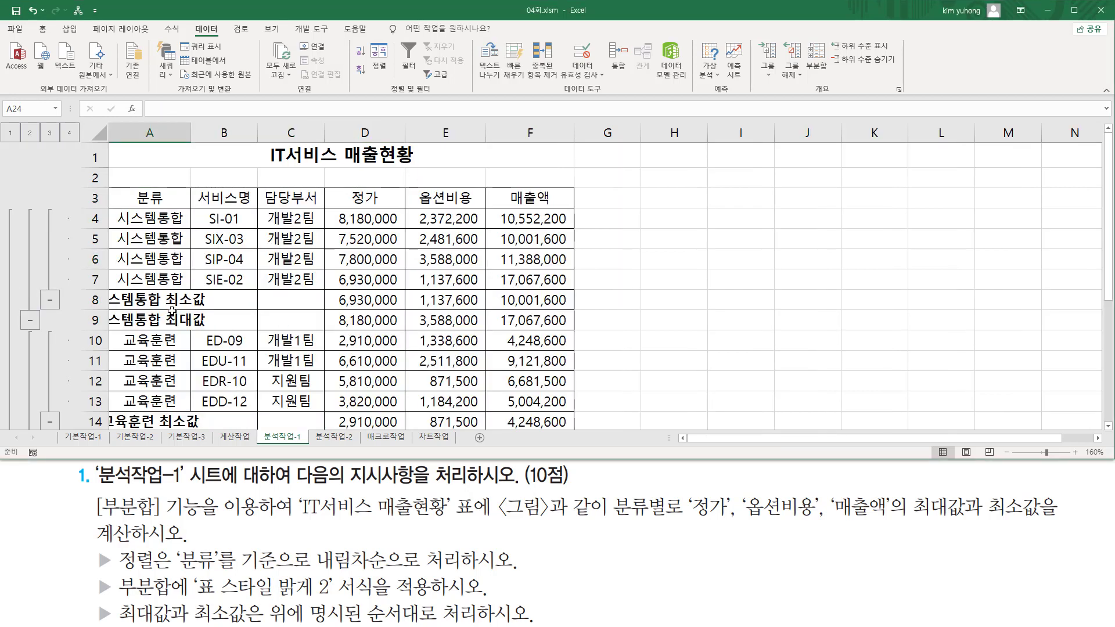
- Examine the 최소값 rows in the table and read the instruction on the subtotal's table style
drag(121, 291, 574, 309)
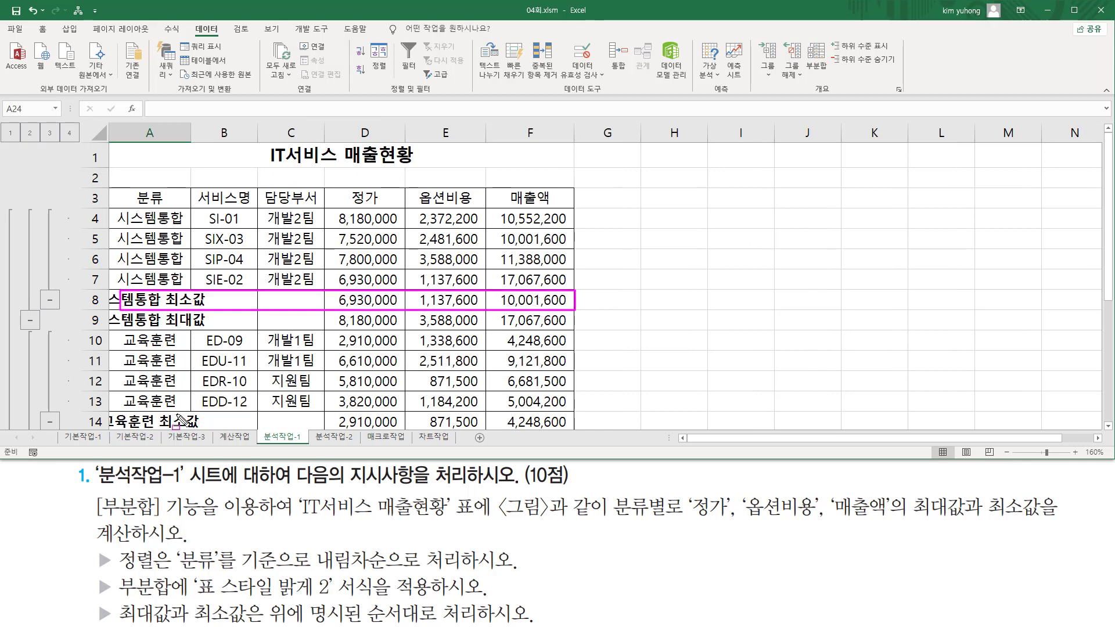
drag(130, 412, 569, 428)
key(Escape)
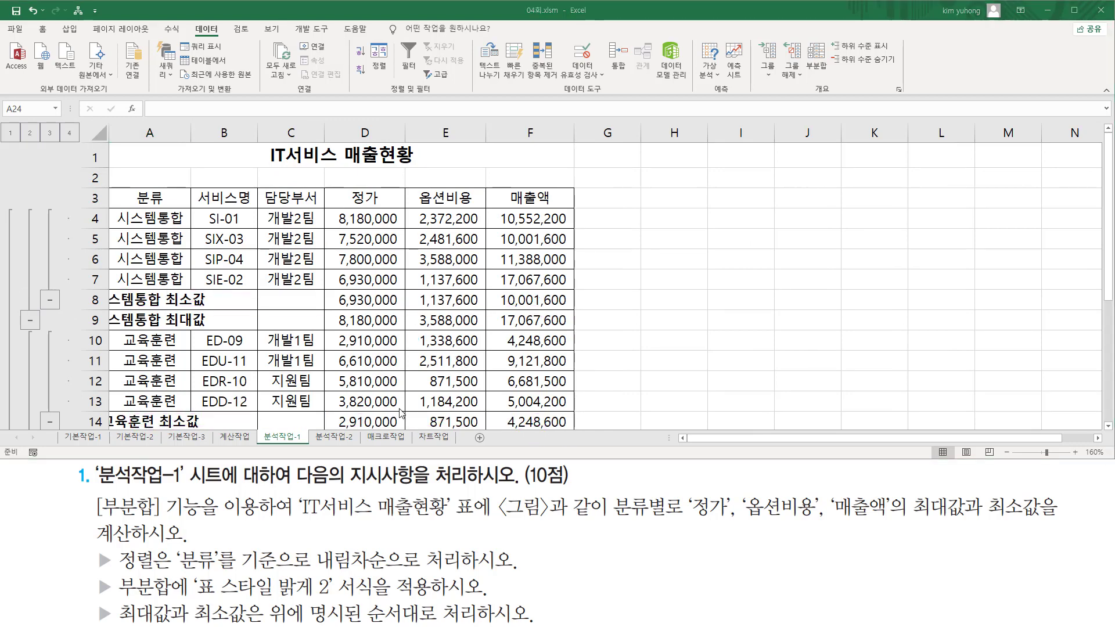
mouse_move(93, 574)
mouse_down()
mouse_move(115, 605)
mouse_move(436, 597)
mouse_up()
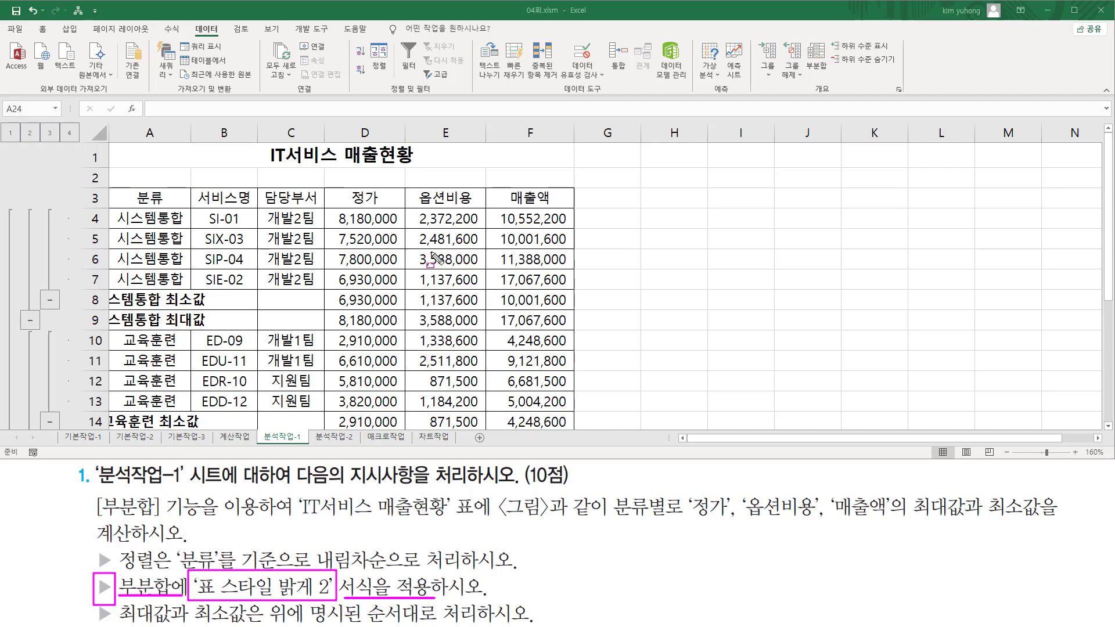
key(Escape)
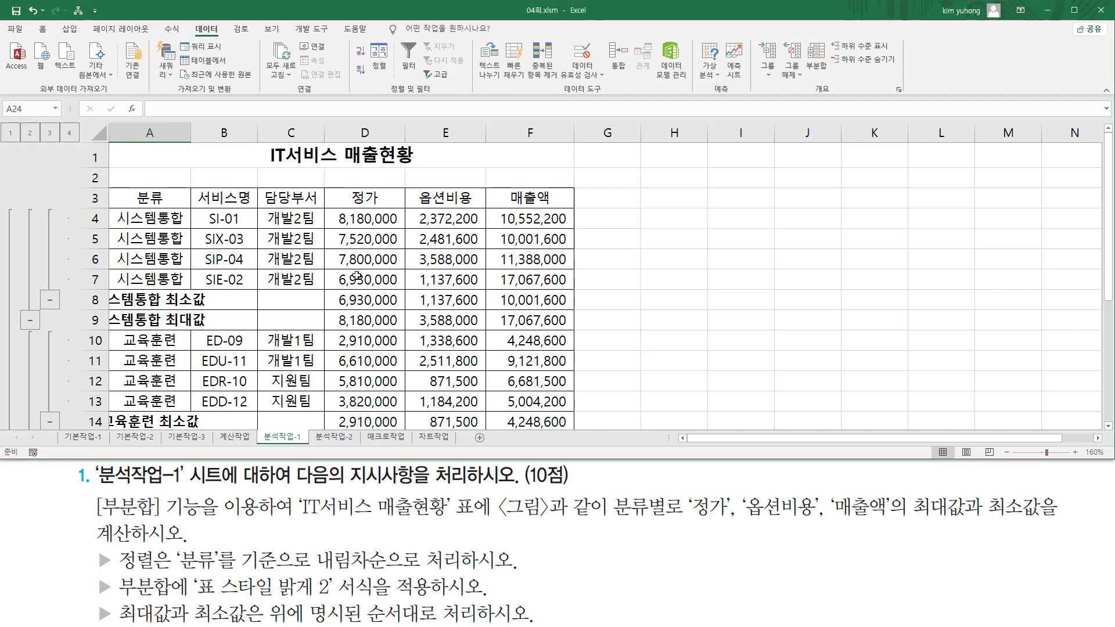
- Start formatting the subtotalled IT서비스 매출현황 table with 표 스타일 밝게 2 from a cell inside the data
click(356, 276)
click(349, 321)
click(333, 366)
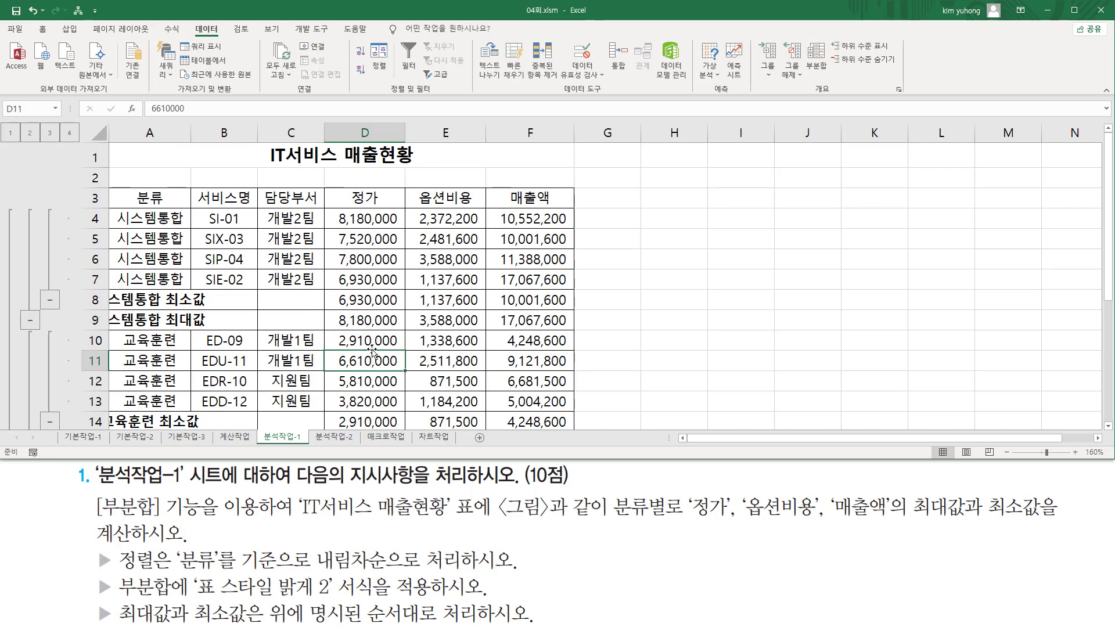
click(42, 28)
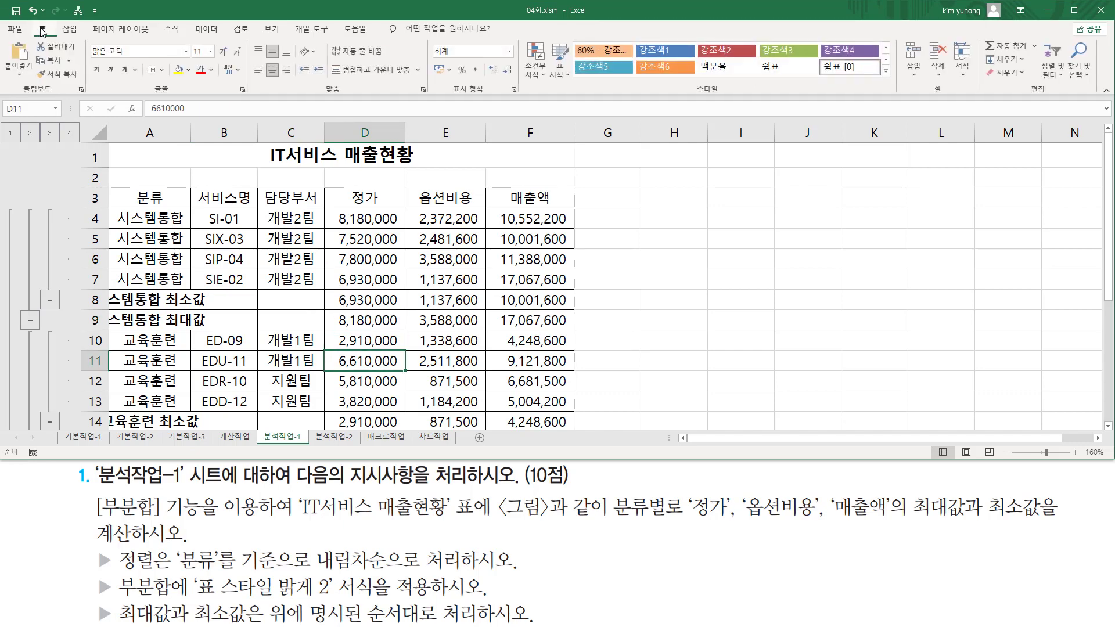
drag(35, 21, 52, 37)
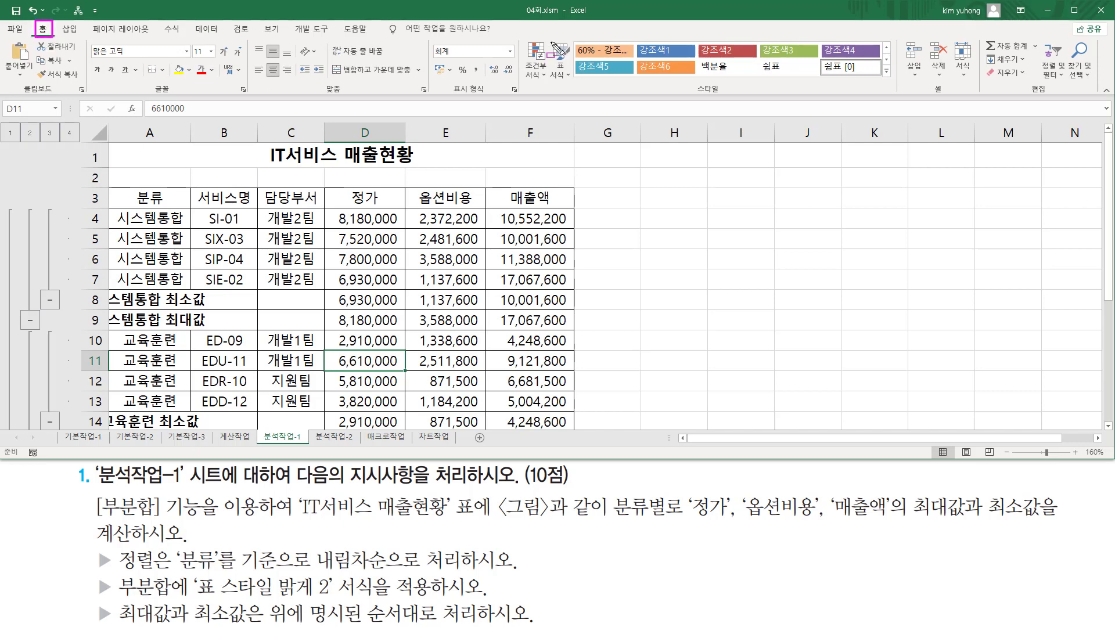
drag(549, 35, 573, 87)
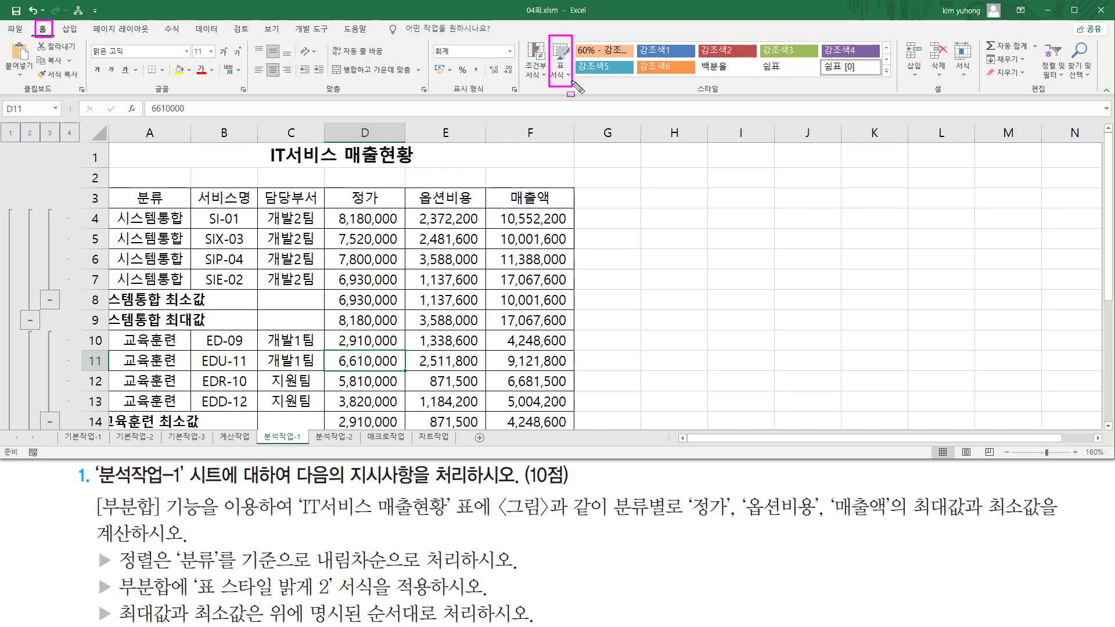
click(566, 74)
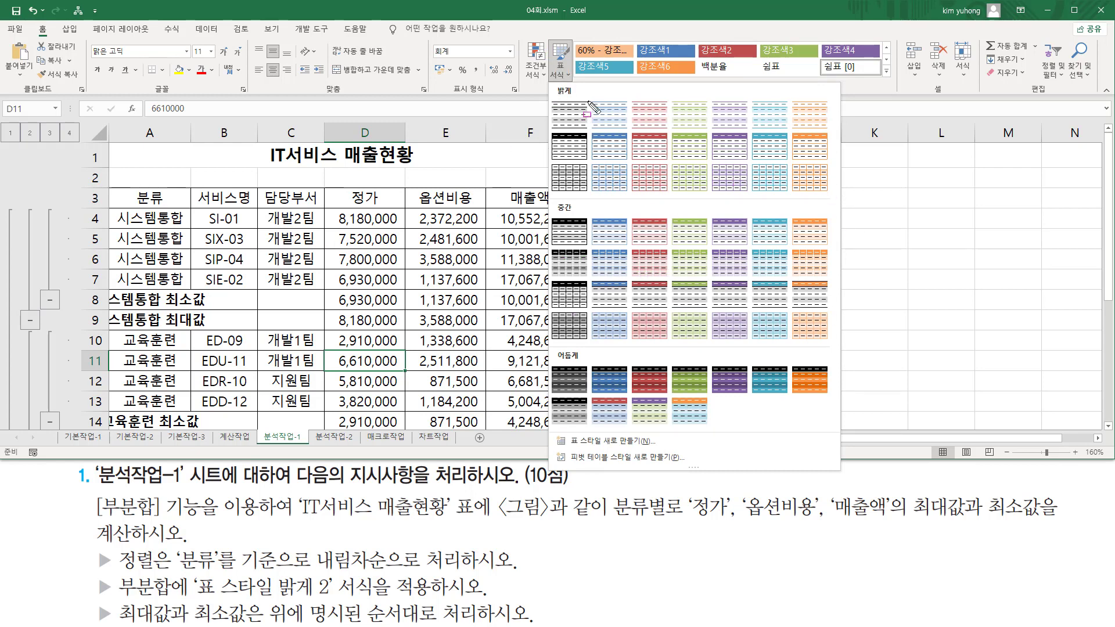
mouse_move(588, 97)
mouse_down()
mouse_move(639, 142)
mouse_move(629, 129)
mouse_up()
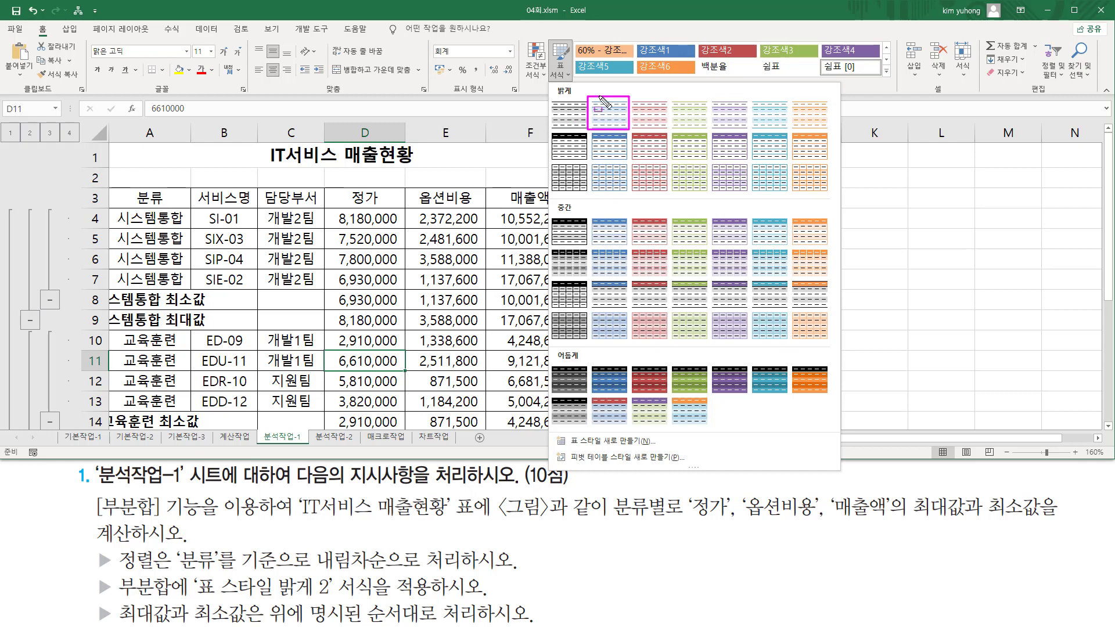
key(Escape)
click(561, 64)
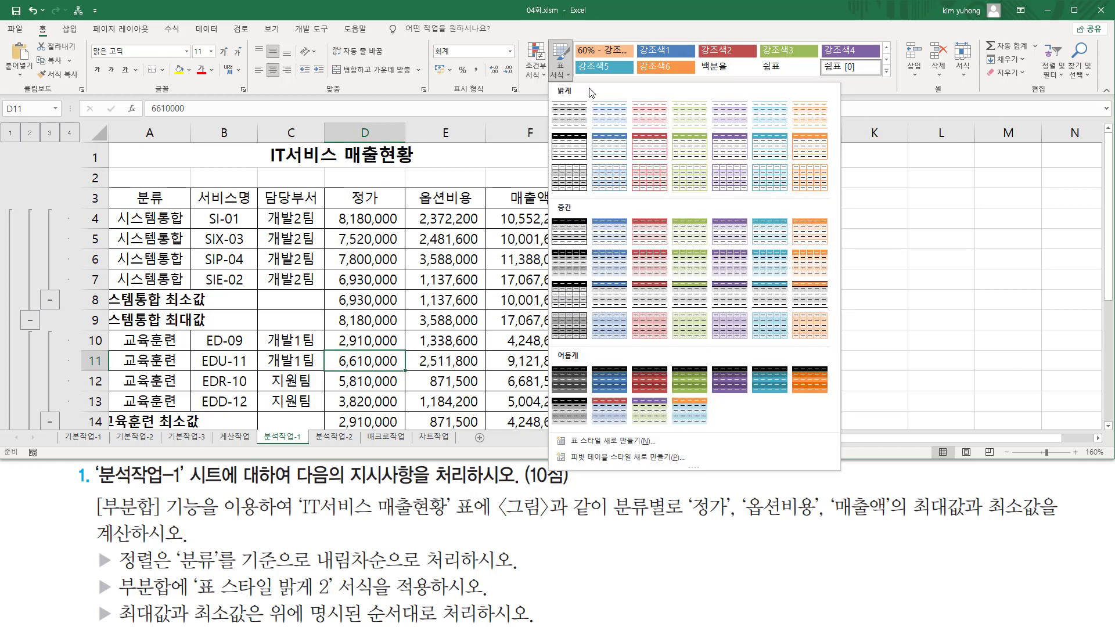
click(610, 114)
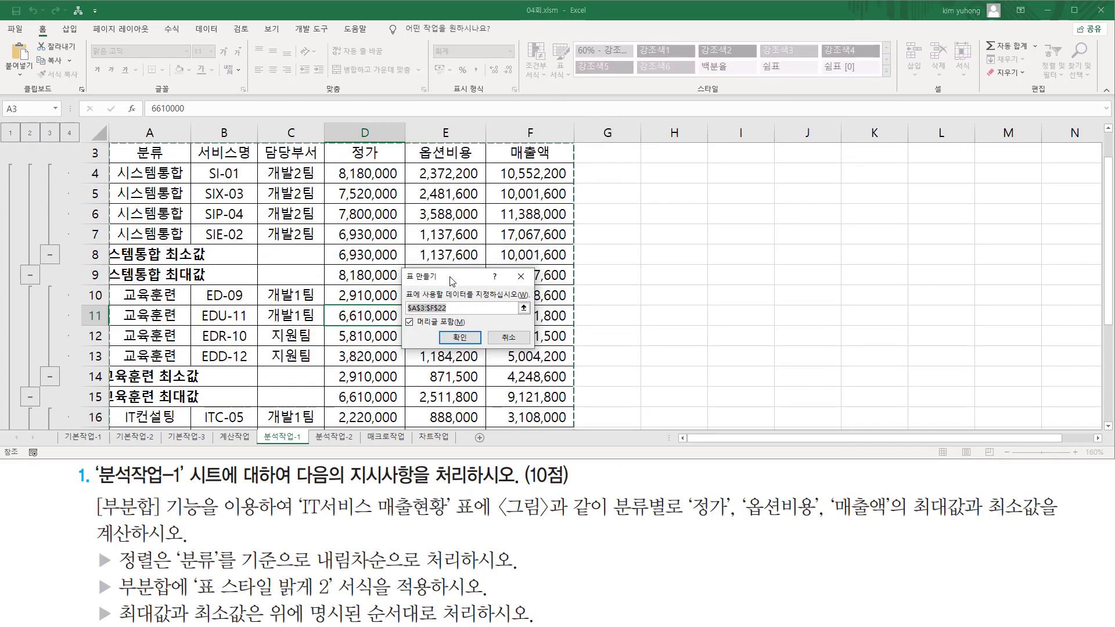
- Move the 표 만들기 dialog clear of the data and compare its proposed range with the table's last rows
drag(453, 281, 660, 281)
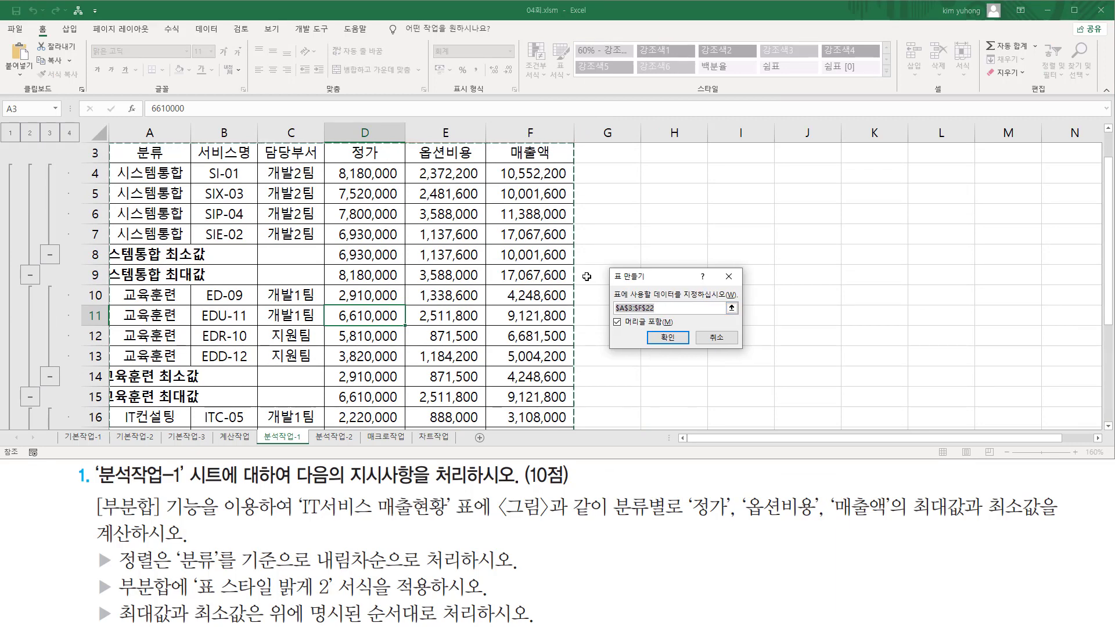
scroll(586, 277, up, 1)
click(667, 308)
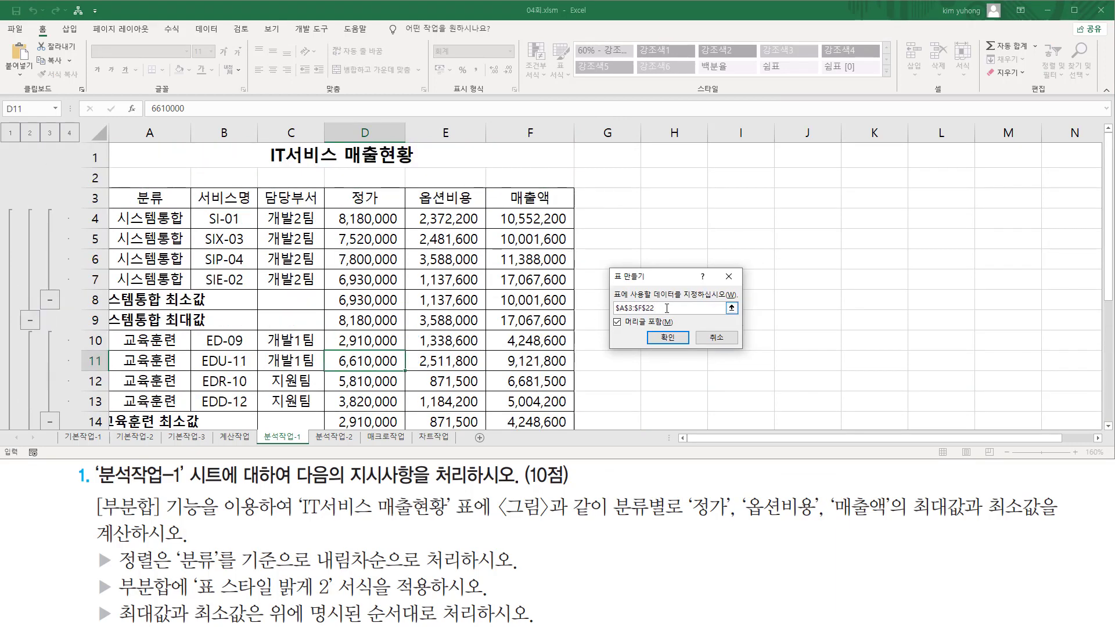
drag(667, 309, 536, 308)
click(663, 309)
scroll(355, 256, down, 5)
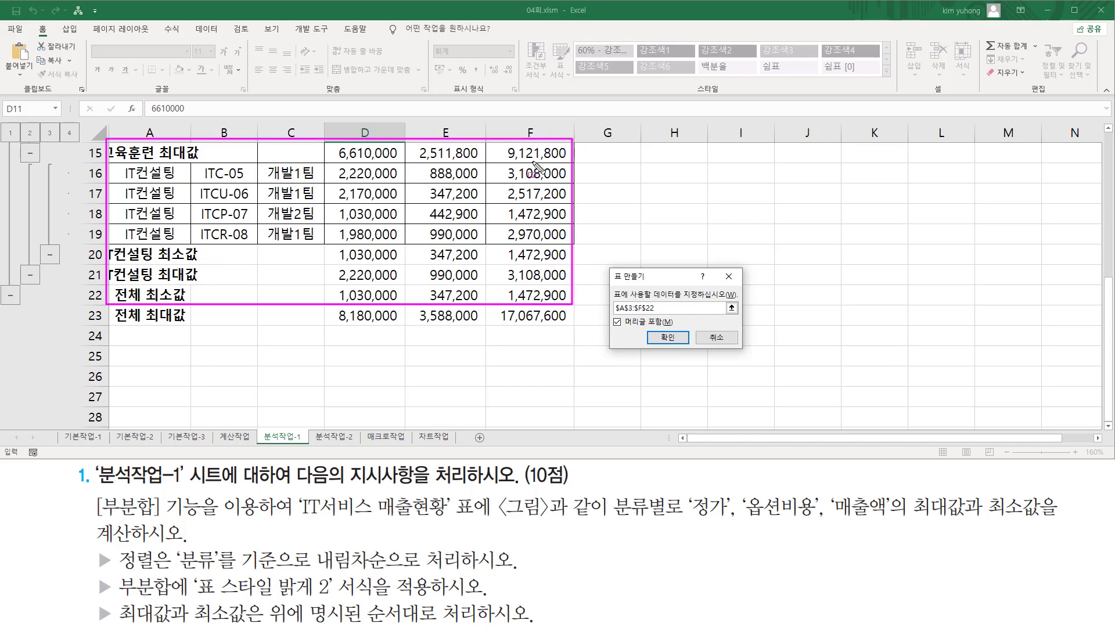
drag(189, 318, 579, 314)
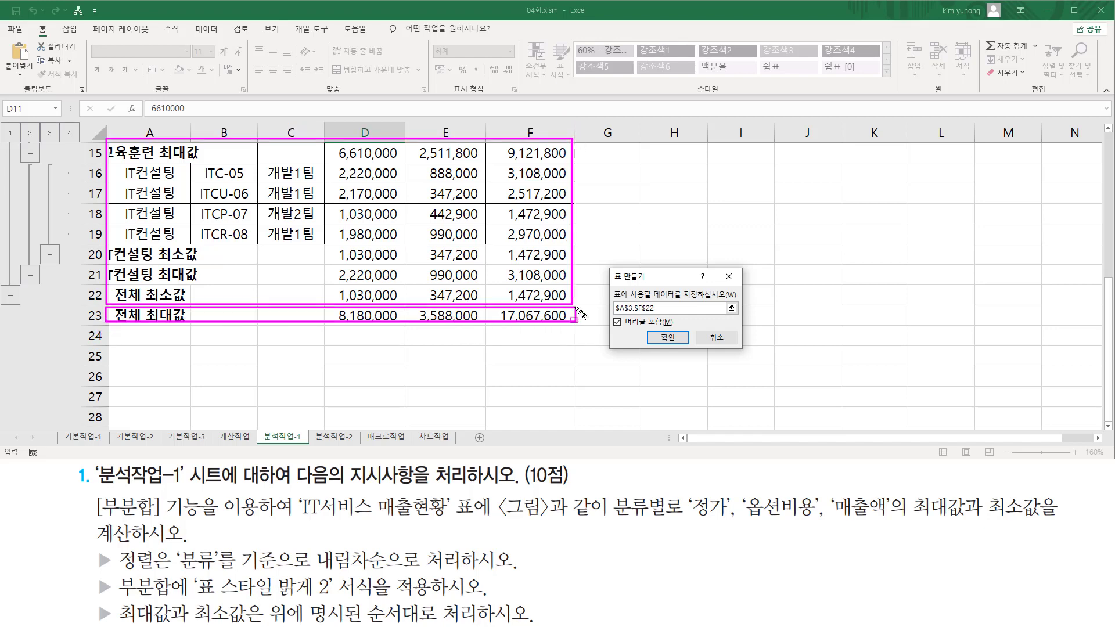
key(Escape)
scroll(677, 307, up, 4)
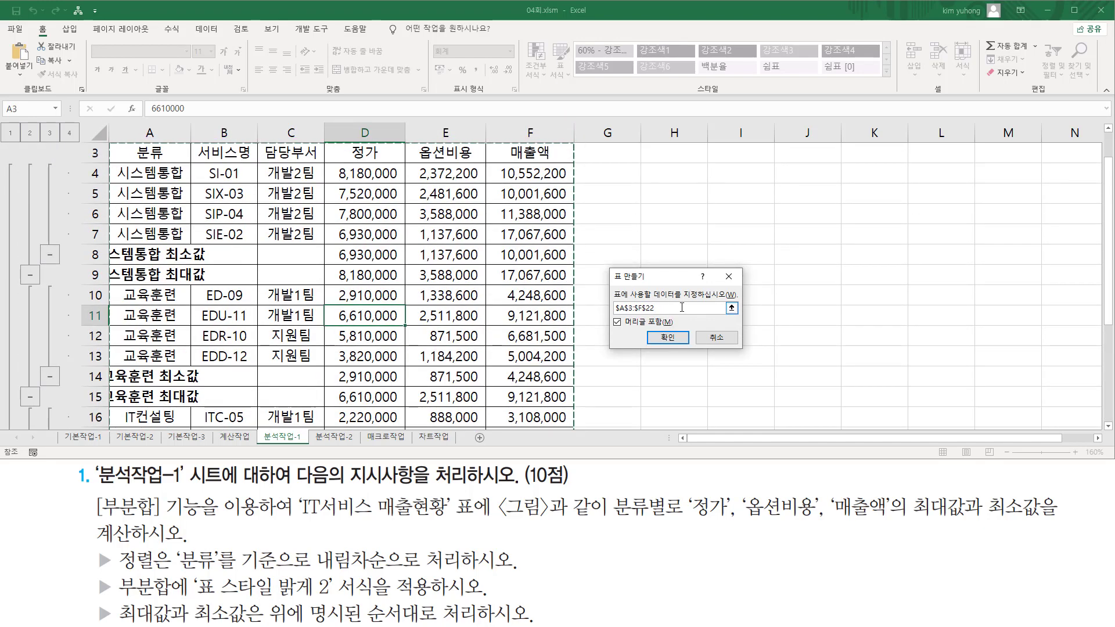
- Set the new table's data range to $A$3:$F$23, from the header row through the 전체 최대값 row
drag(677, 307, 592, 307)
scroll(490, 296, down, 2)
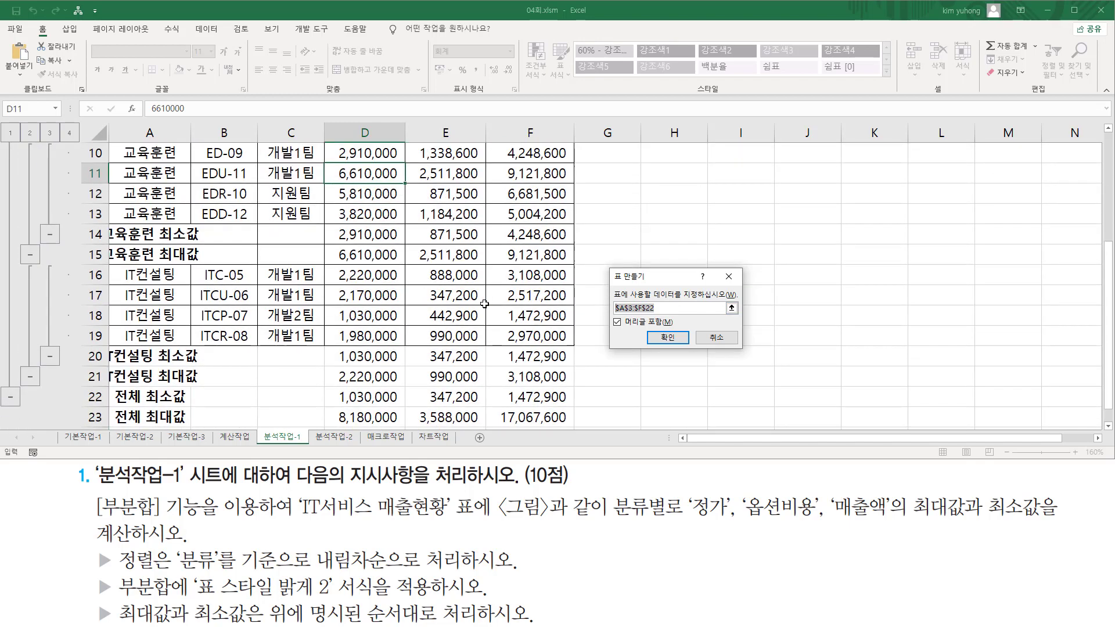
scroll(544, 305, down, 2)
key(BackSpace)
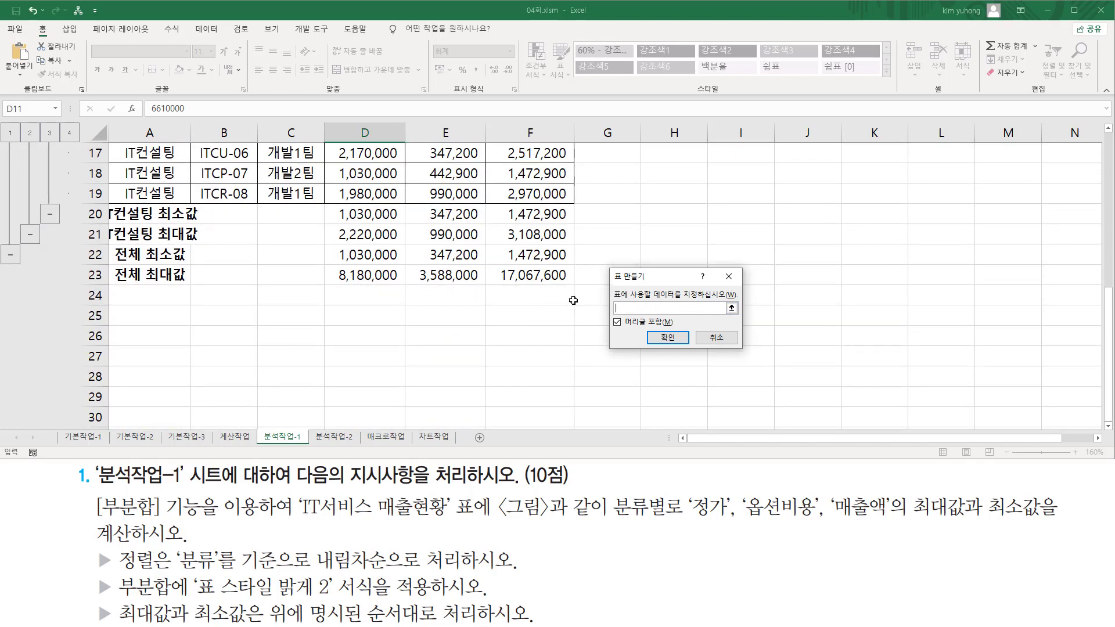
scroll(551, 277, up, 5)
drag(150, 198, 513, 490)
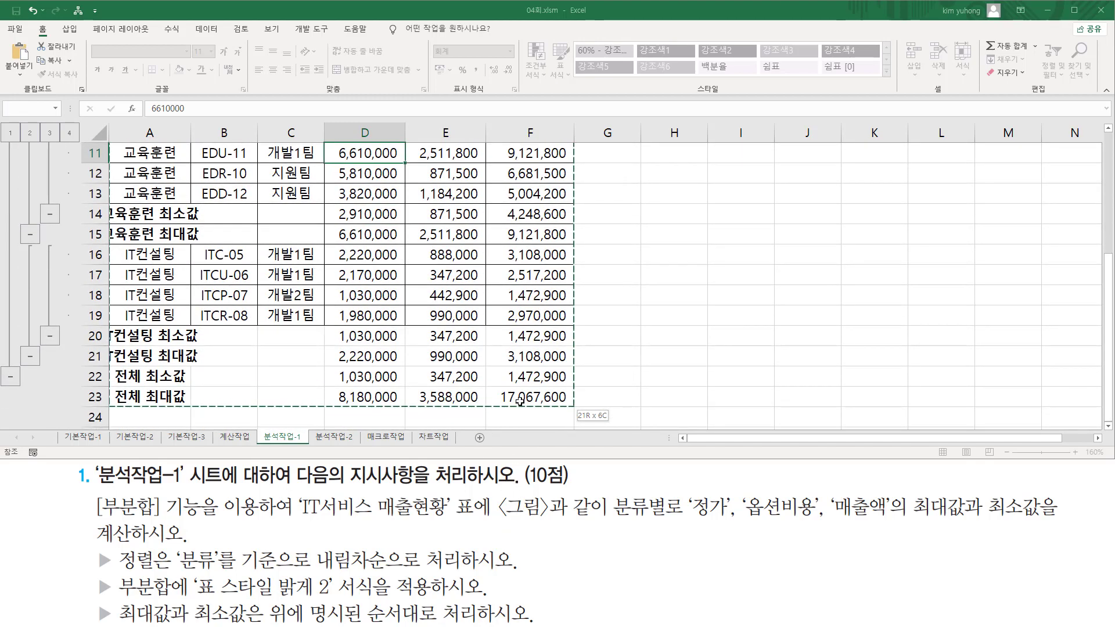
drag(520, 401, 520, 401)
scroll(441, 381, down, 2)
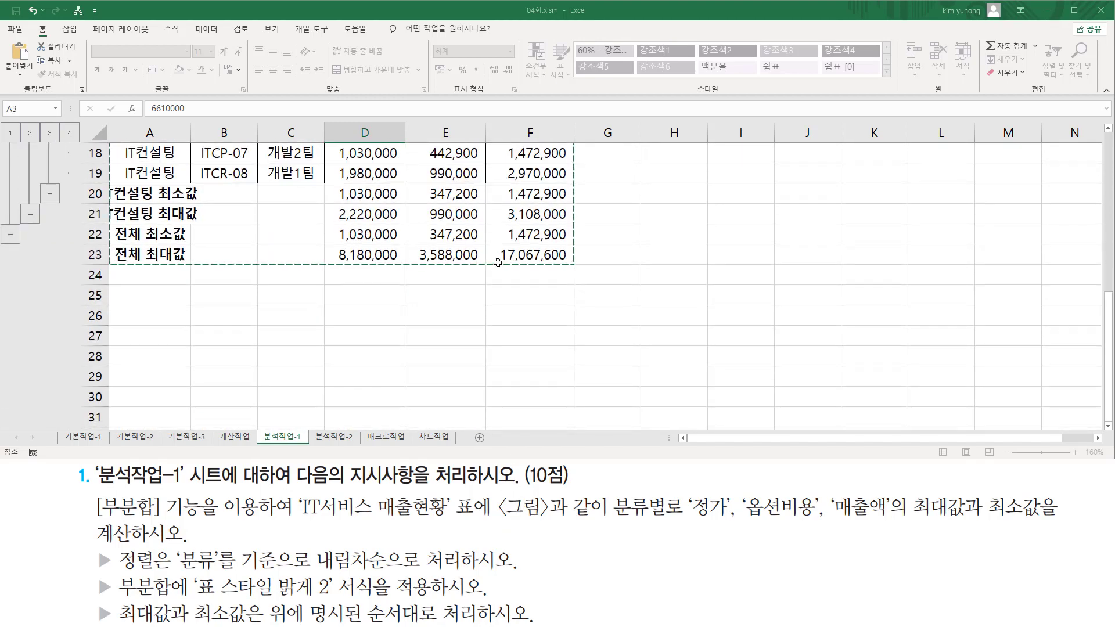
scroll(495, 291, up, 5)
scroll(495, 290, up, 1)
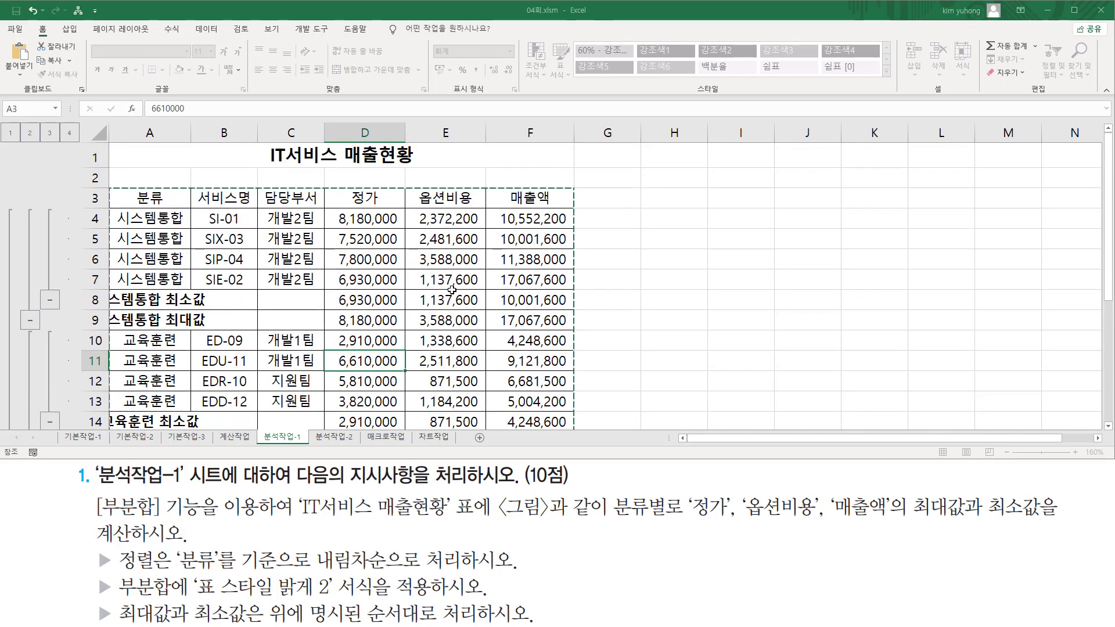
- Create the styled table from the chosen range with 머리글 포함 kept on
key(ctrl+t)
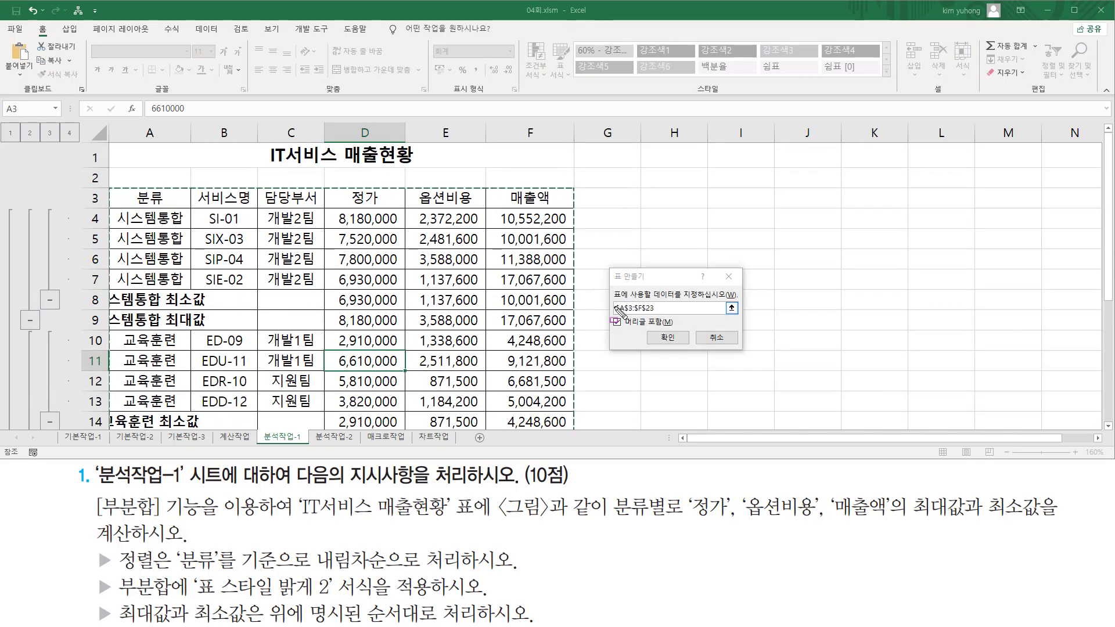
drag(614, 302, 661, 315)
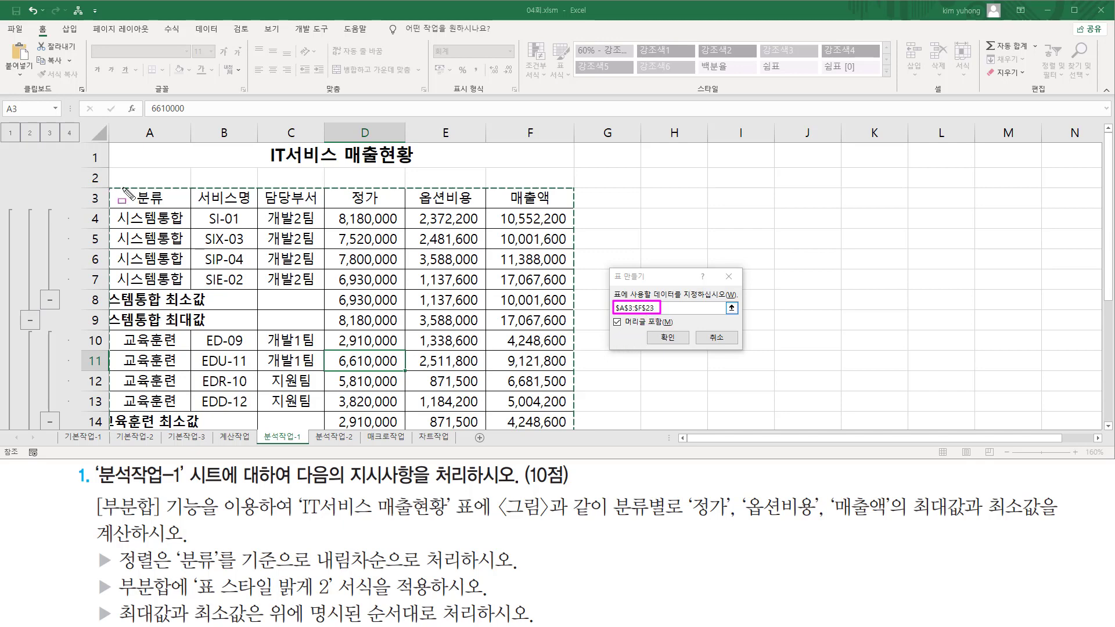
mouse_move(113, 185)
mouse_down()
mouse_move(150, 210)
mouse_move(571, 207)
mouse_up()
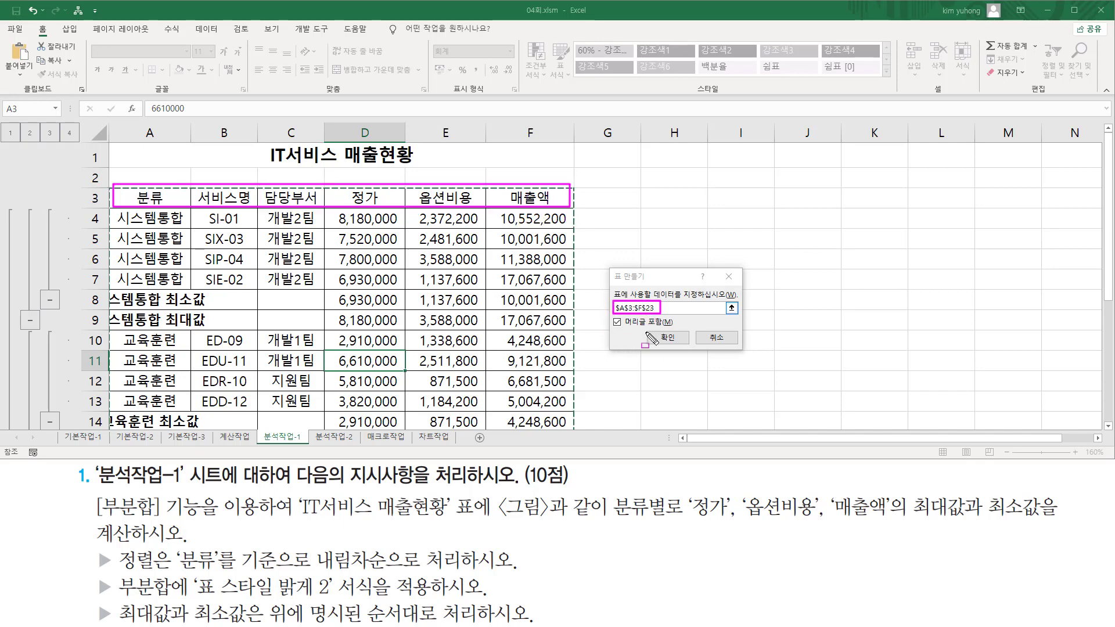
mouse_move(608, 329)
mouse_down()
mouse_move(684, 344)
mouse_move(692, 330)
mouse_move(678, 314)
mouse_up()
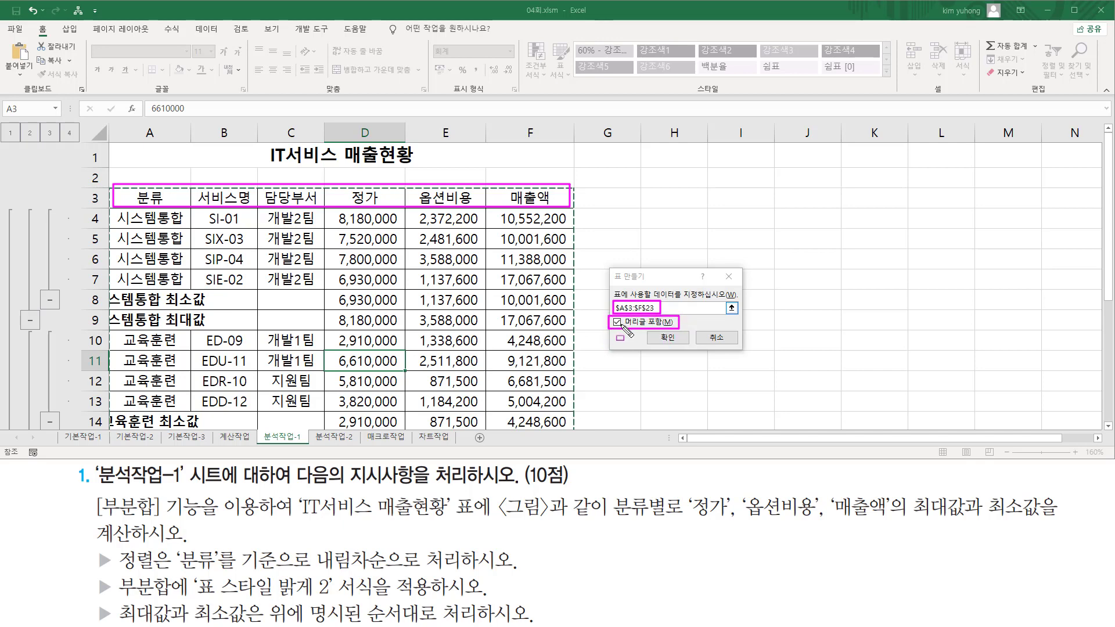
key(Escape)
click(667, 339)
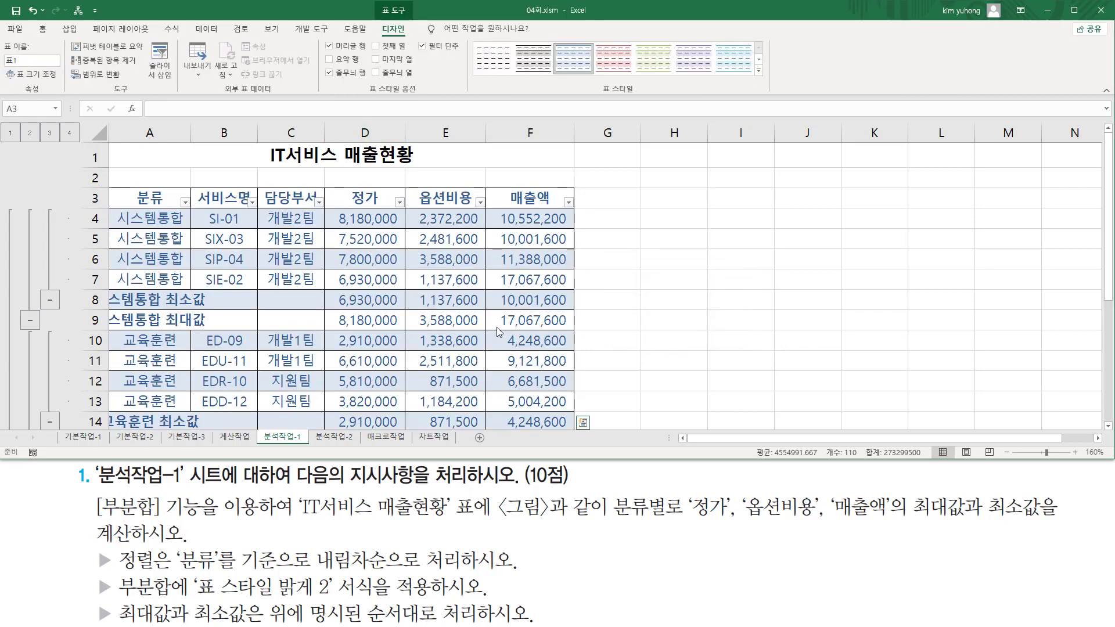
- Deselect the table and examine its applied style and the subtotal labels in the 분류 column
scroll(497, 332, down, 5)
scroll(630, 279, up, 2)
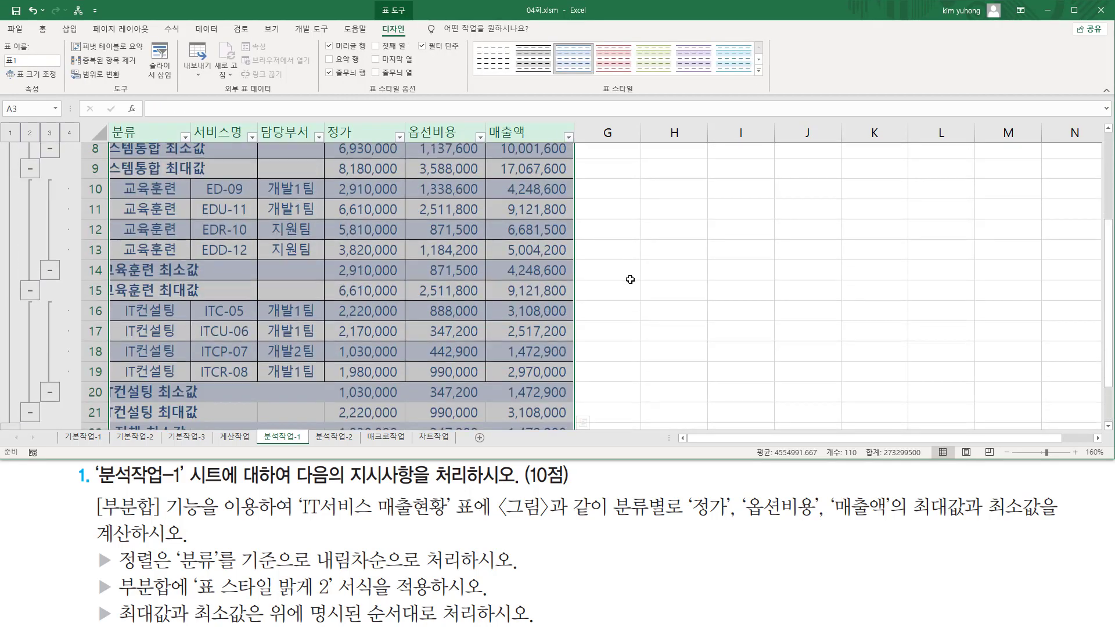
click(629, 256)
scroll(628, 266, up, 3)
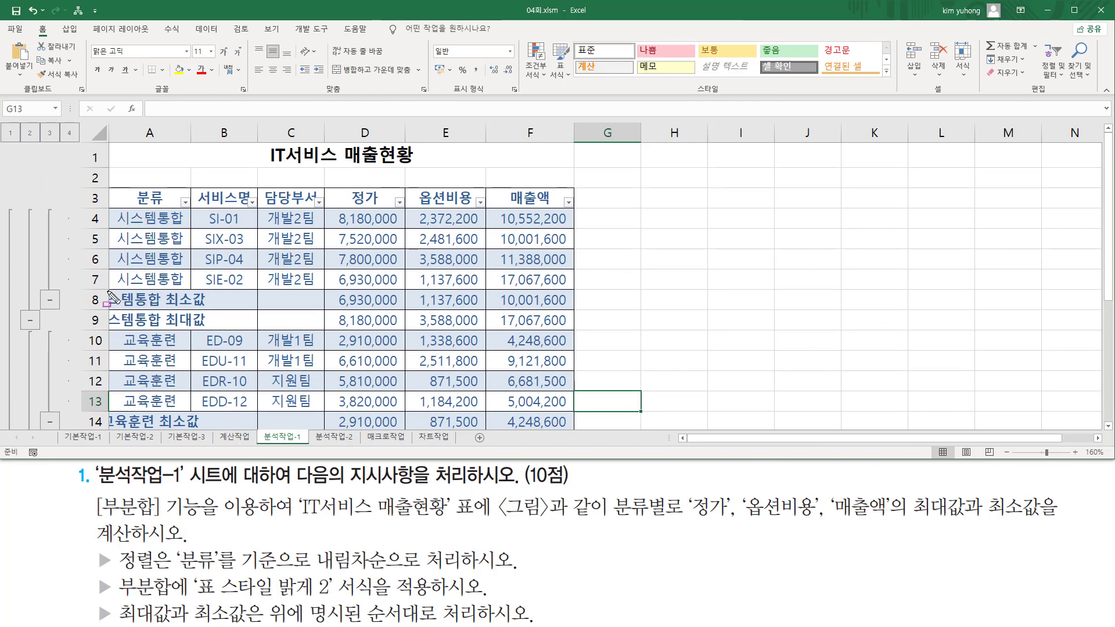
drag(107, 292, 189, 330)
key(Escape)
scroll(195, 319, down, 2)
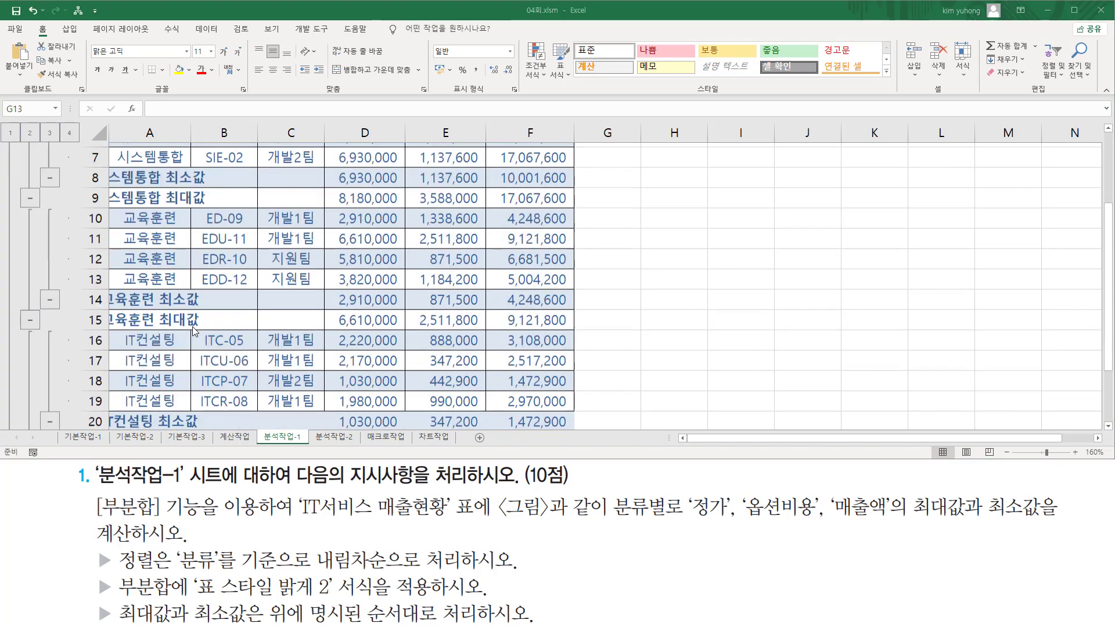
scroll(180, 163, up, 3)
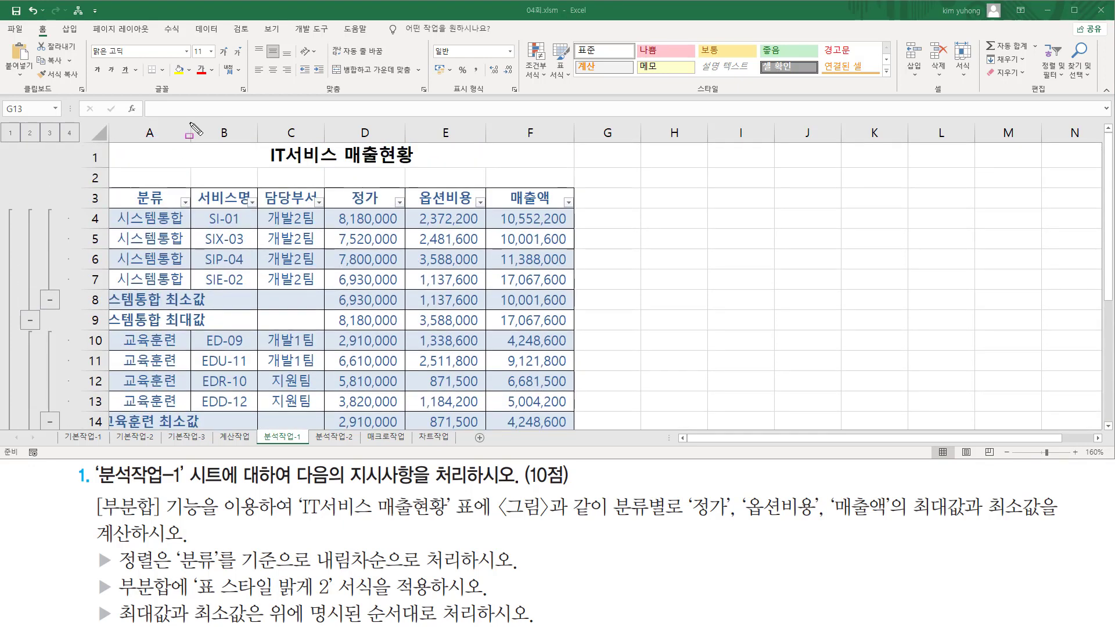
- Autofit the width of column A to its subtotal labels and check the table down to its end
drag(191, 121, 191, 141)
key(Escape)
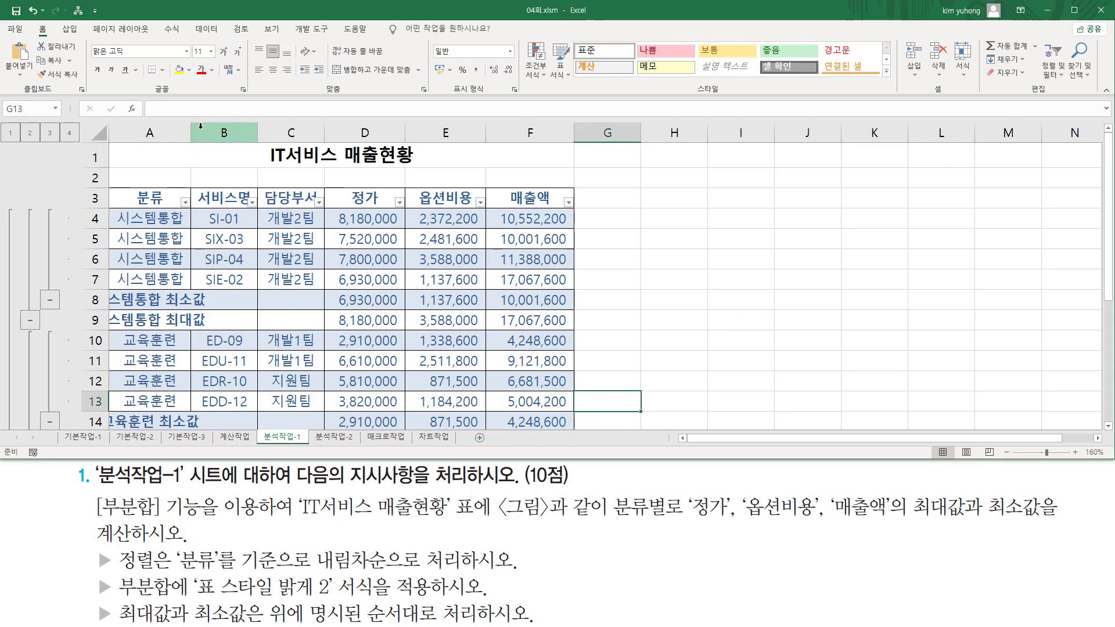
double_click(192, 132)
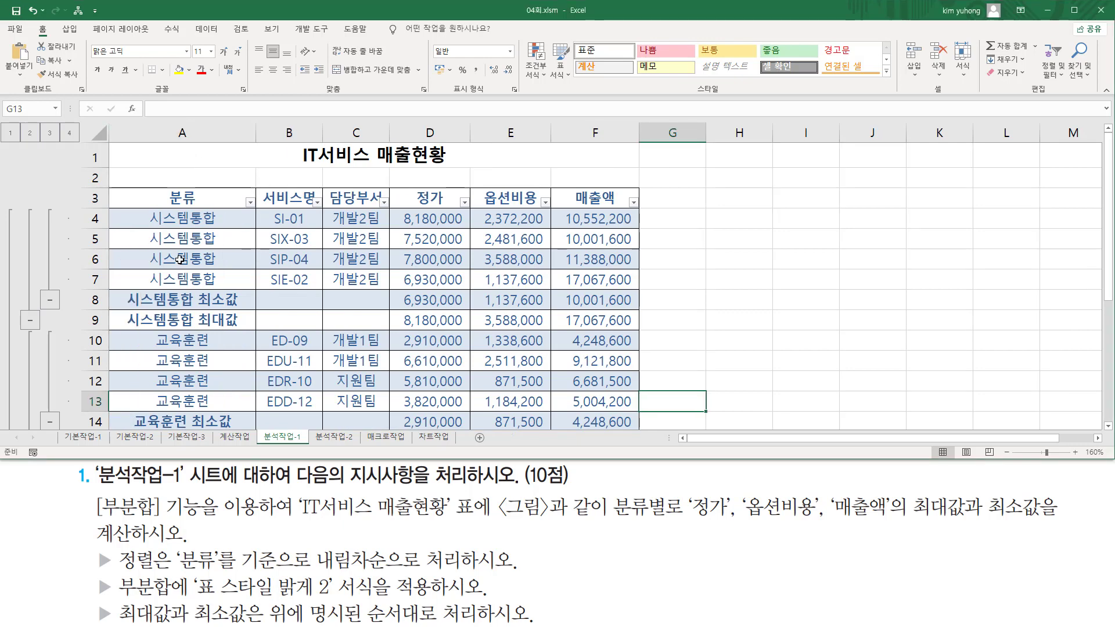
scroll(180, 259, down, 2)
scroll(191, 243, down, 2)
scroll(191, 243, up, 5)
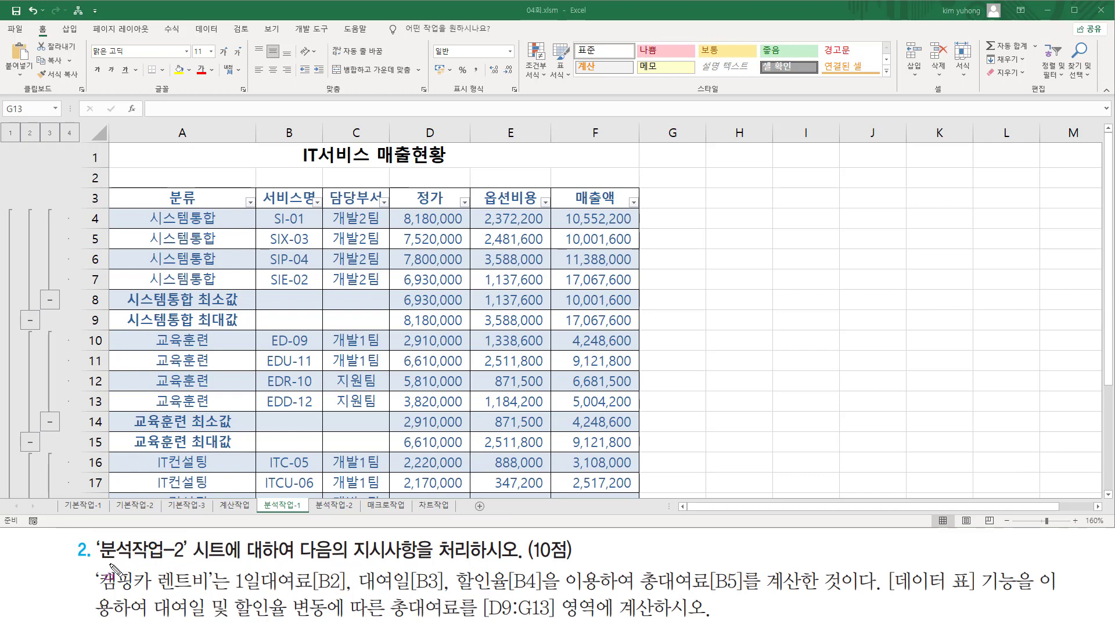
- Read the second task's instruction and open the 분석작업-2 sheet, zoomed to 160%, with the 캠핑카 렌트비 table
drag(93, 564, 192, 546)
drag(288, 564, 589, 564)
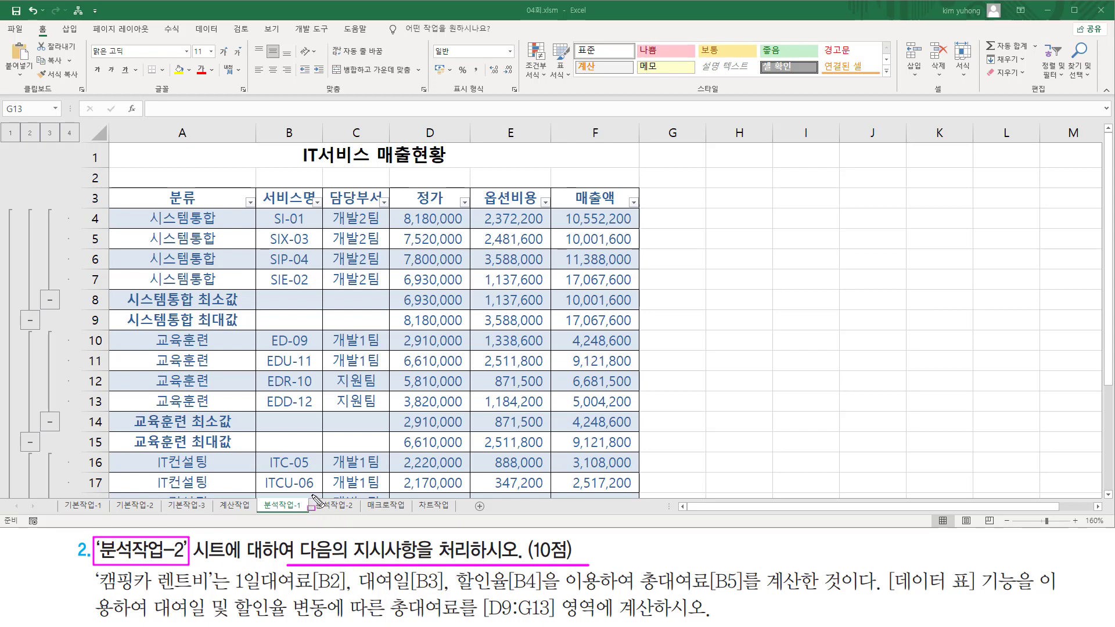
drag(312, 495, 360, 515)
key(Escape)
click(348, 508)
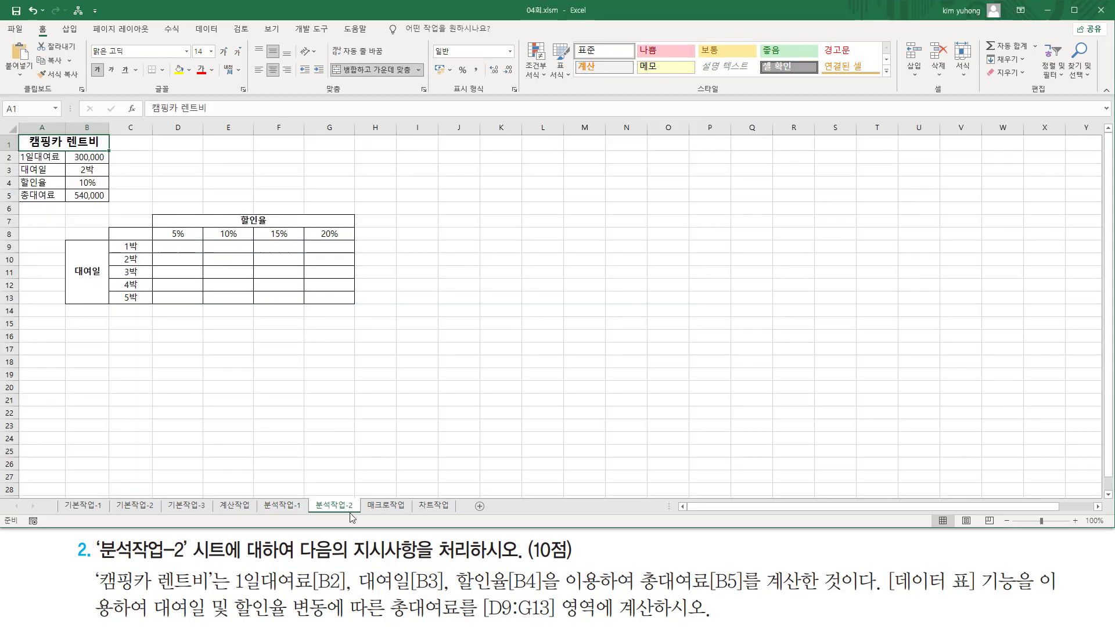
ctrl+scroll(183, 387, up, 3)
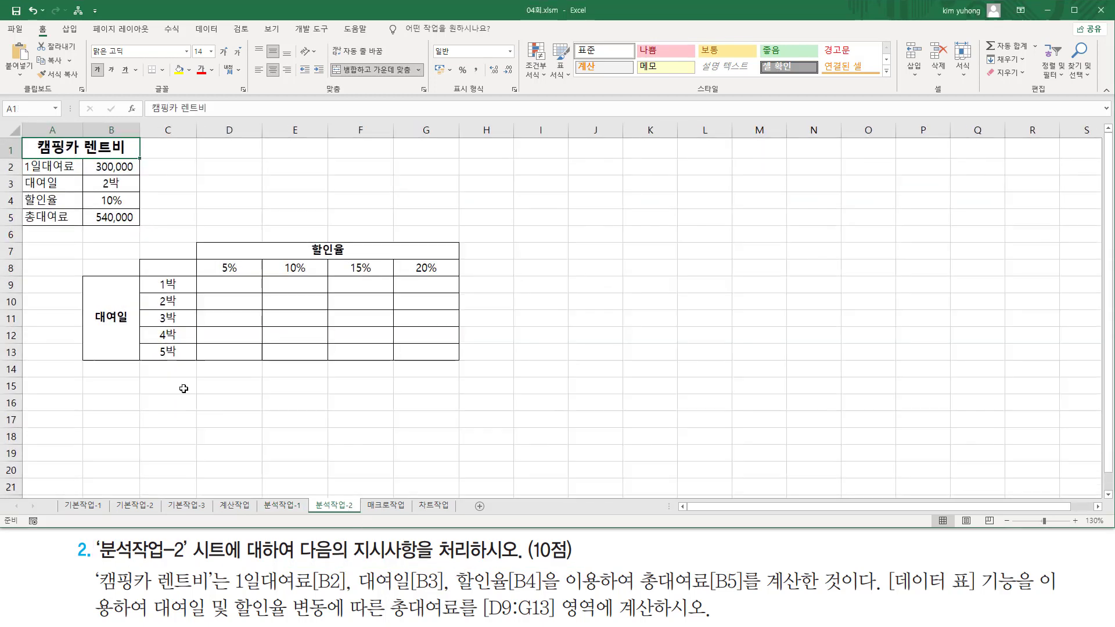
scroll(182, 388, up, 1)
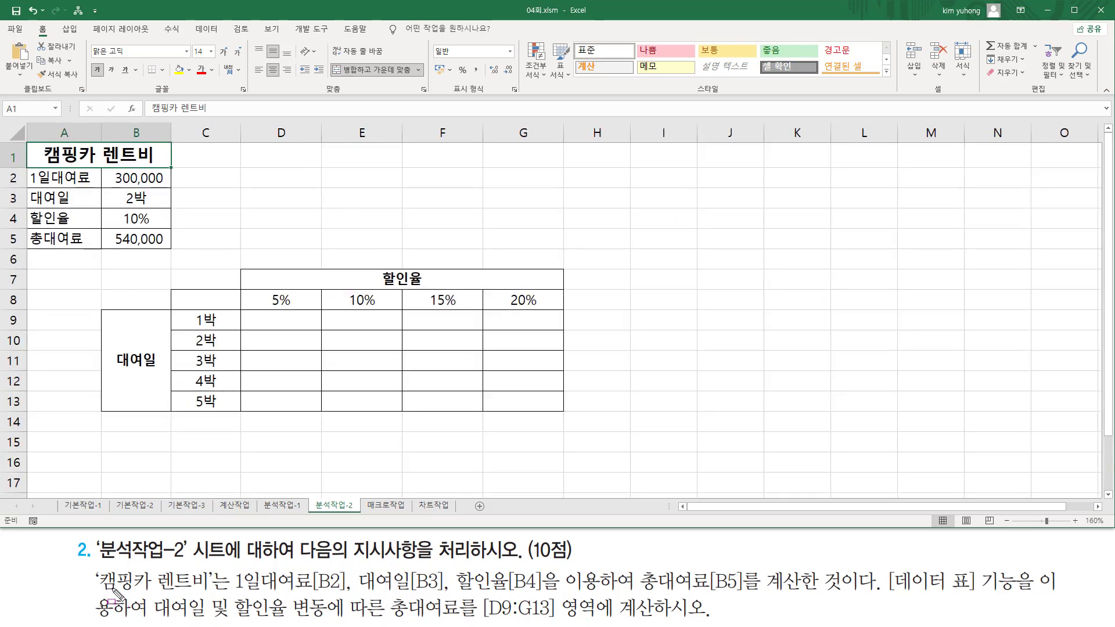
mouse_move(96, 593)
mouse_down()
mouse_move(215, 599)
mouse_move(210, 569)
mouse_up()
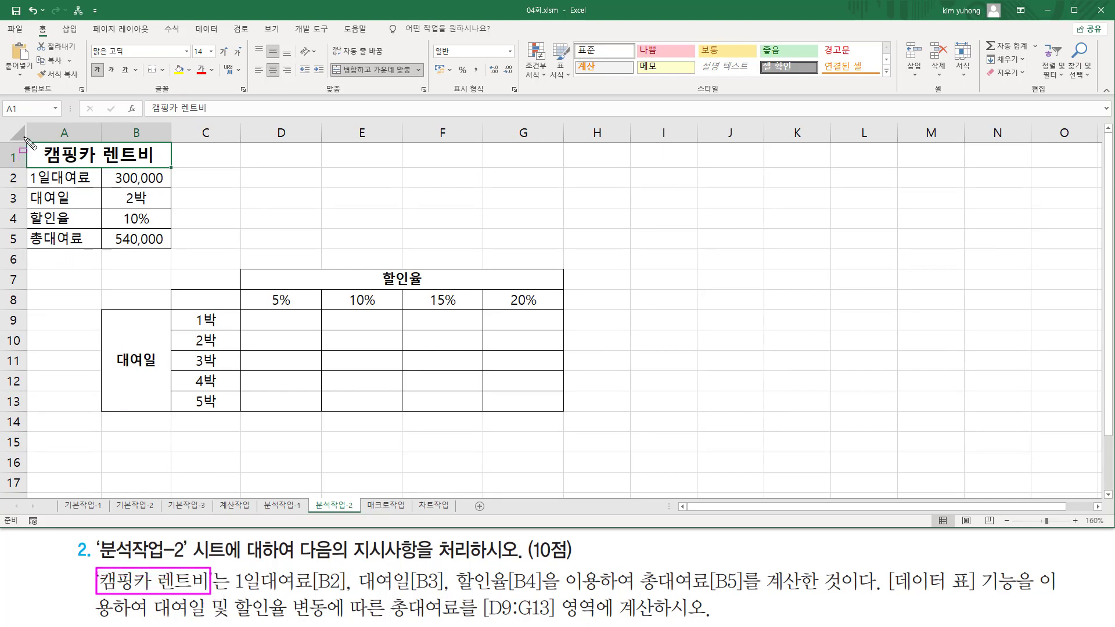
- Read the second task's instruction and match B2, B3, B4 and B5 to the values in the 캠핑카 렌트비 table
drag(26, 141, 174, 249)
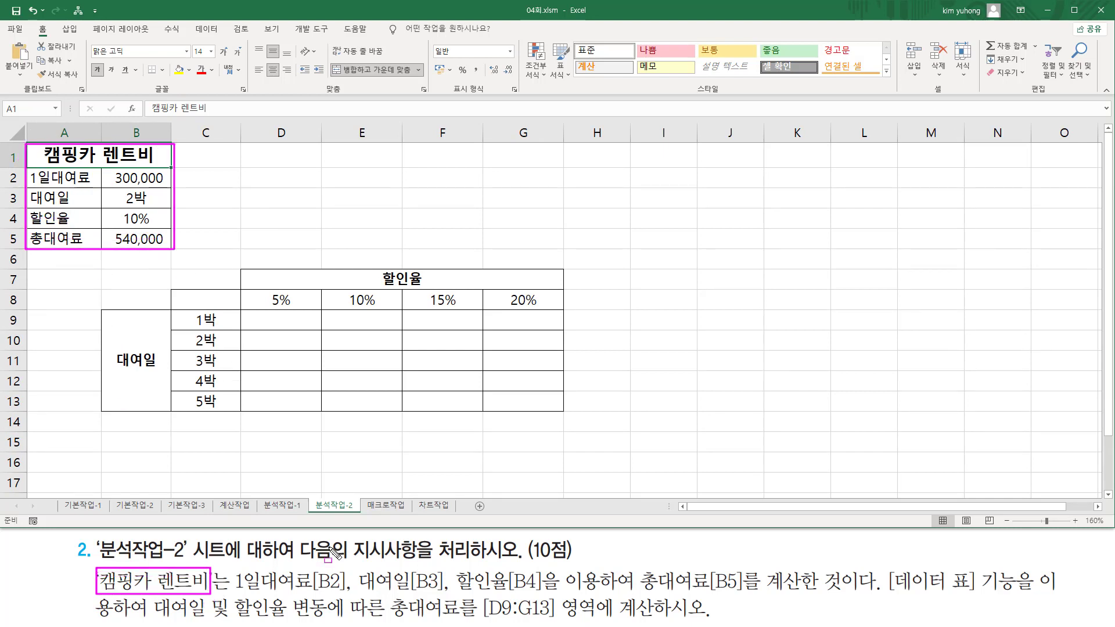
drag(232, 593, 343, 594)
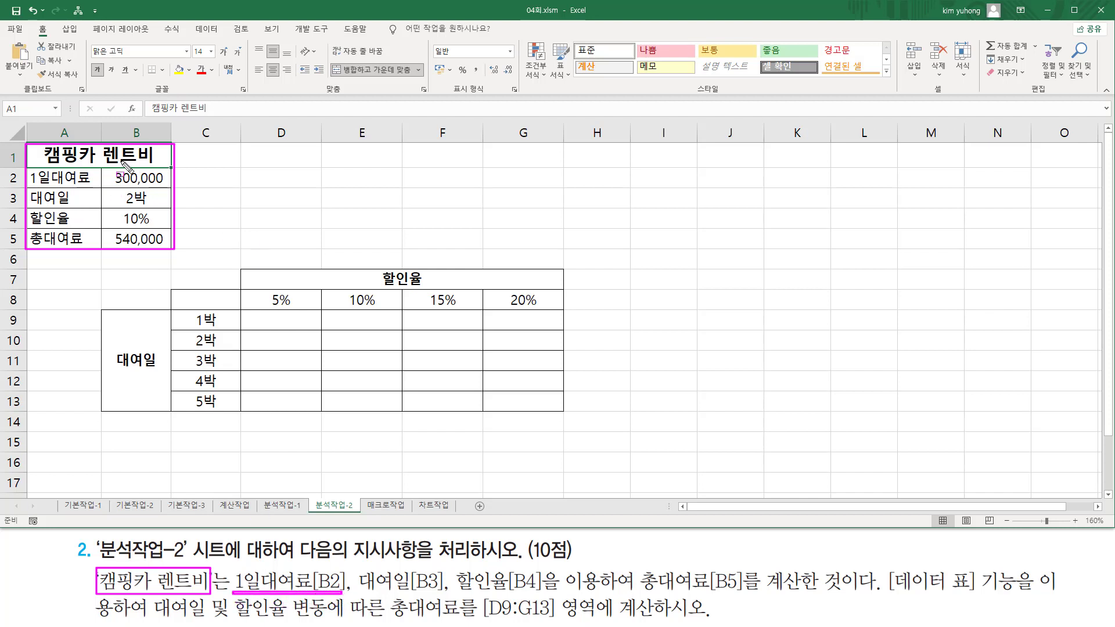
drag(107, 168, 170, 186)
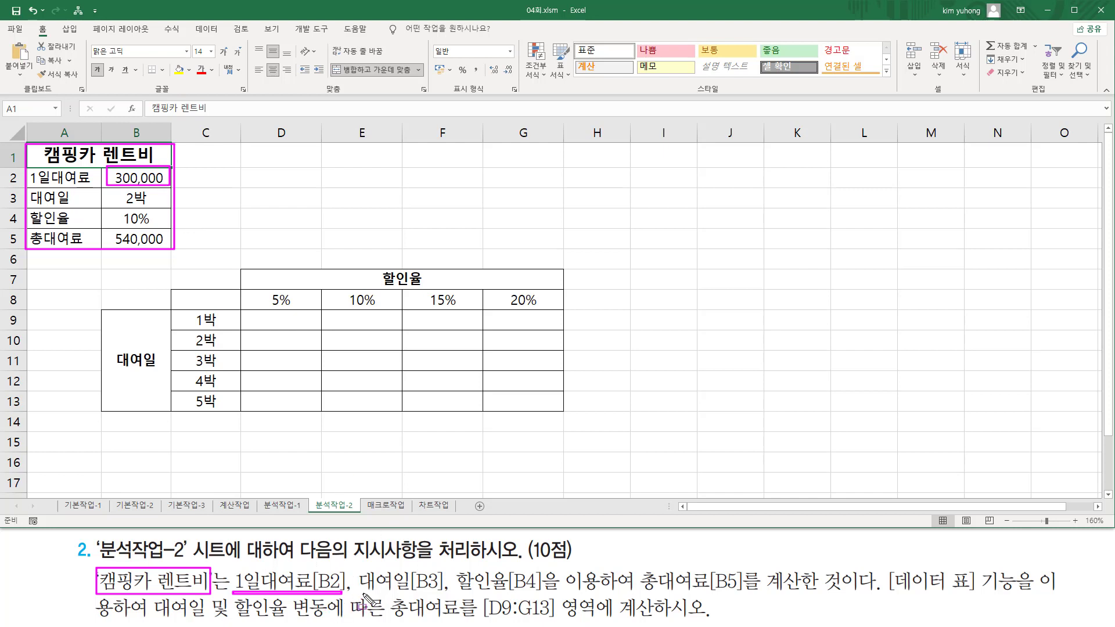
drag(359, 594, 443, 594)
drag(149, 205, 154, 207)
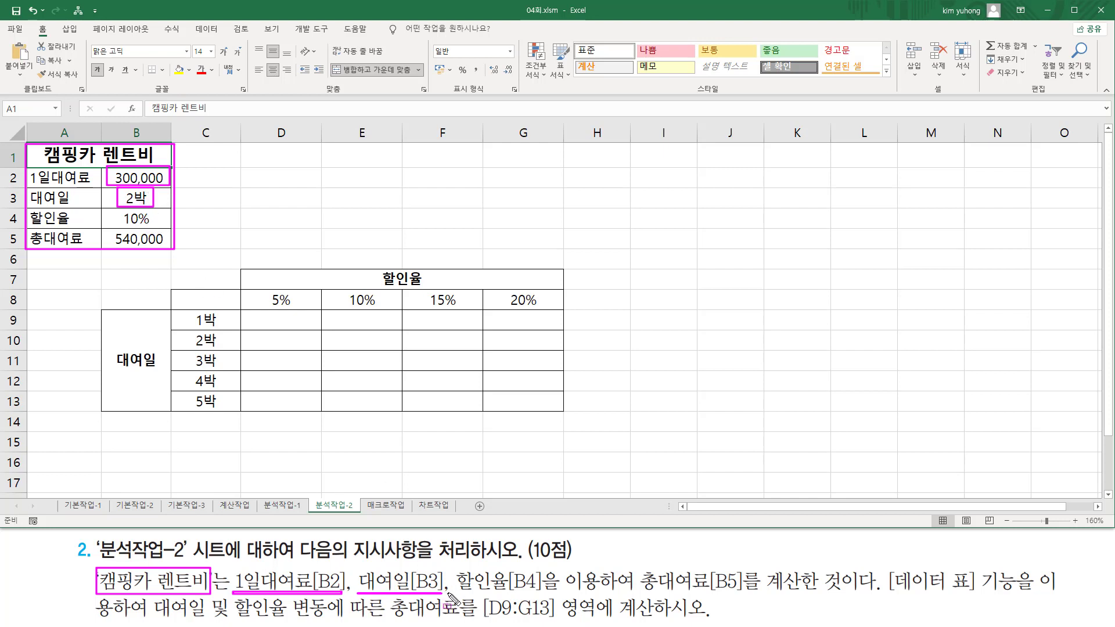
drag(451, 604, 516, 604)
drag(116, 208, 161, 227)
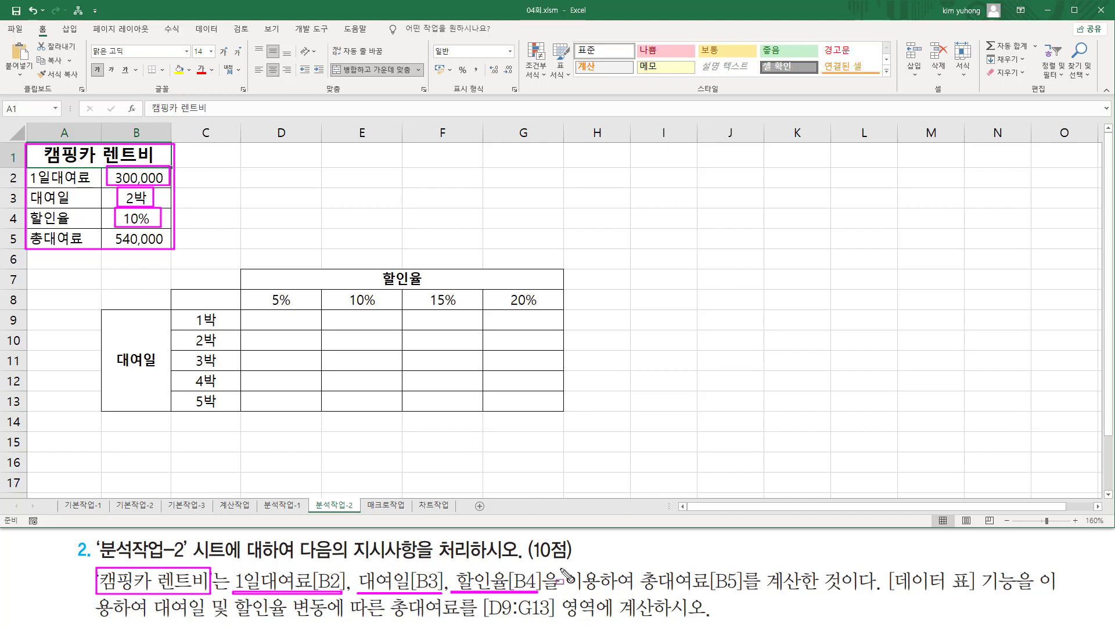
mouse_move(639, 592)
mouse_down()
mouse_move(755, 594)
mouse_move(797, 562)
mouse_move(845, 564)
mouse_up()
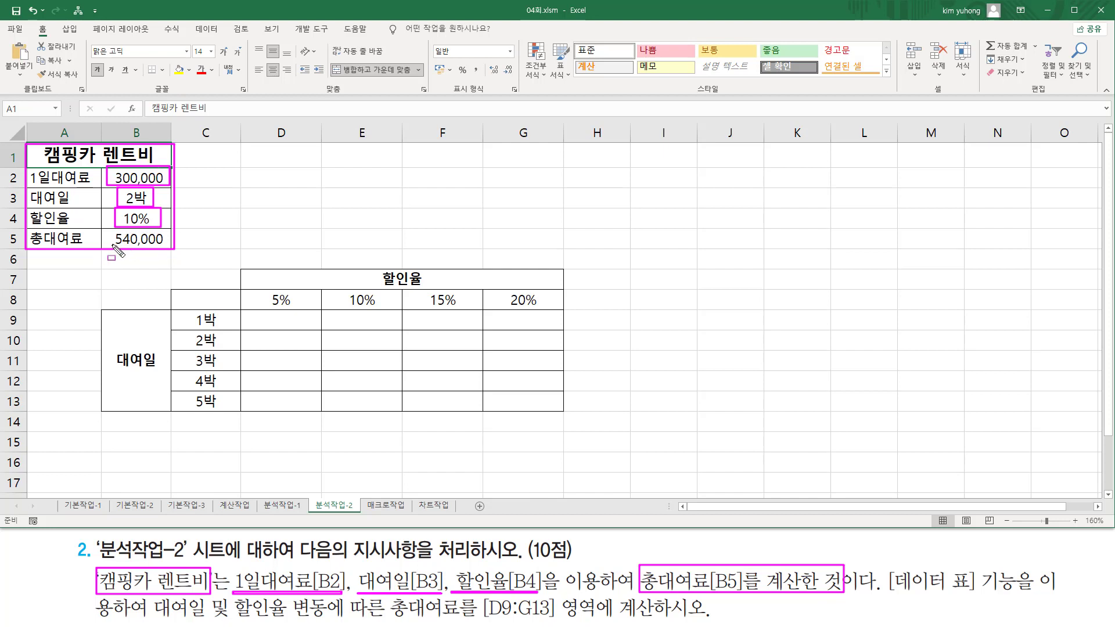
drag(111, 247, 166, 246)
drag(887, 564, 1016, 600)
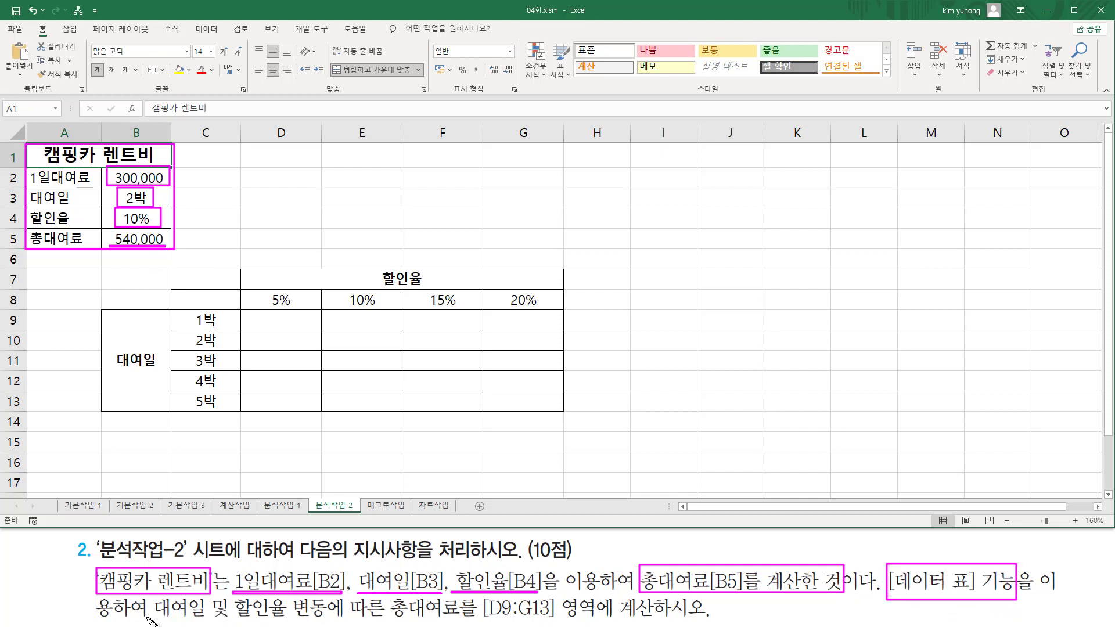
drag(149, 620, 704, 620)
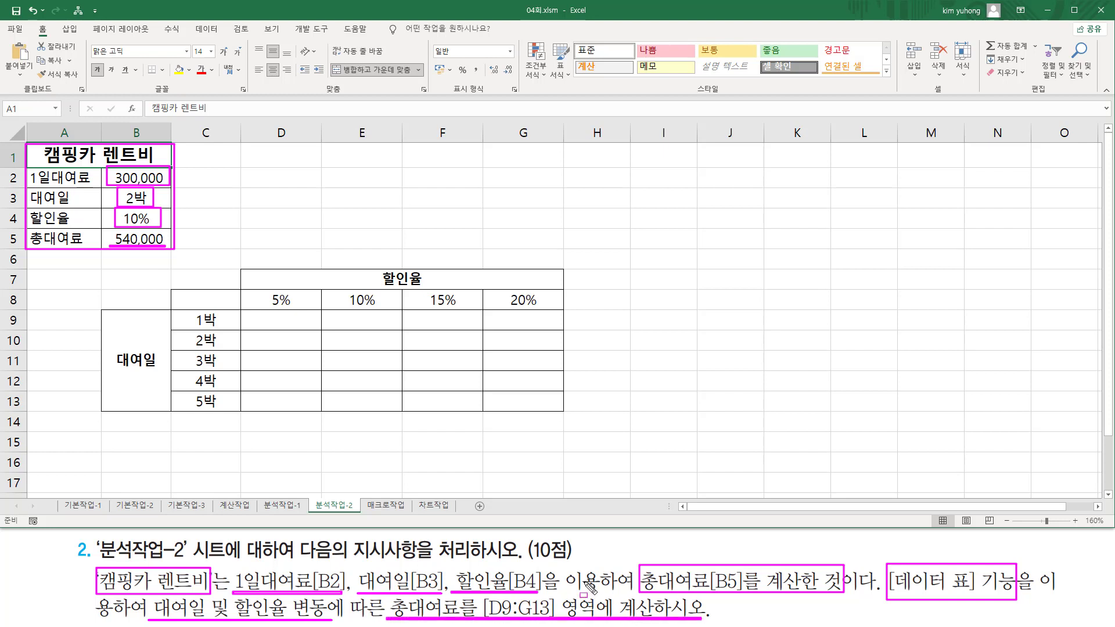
key(Escape)
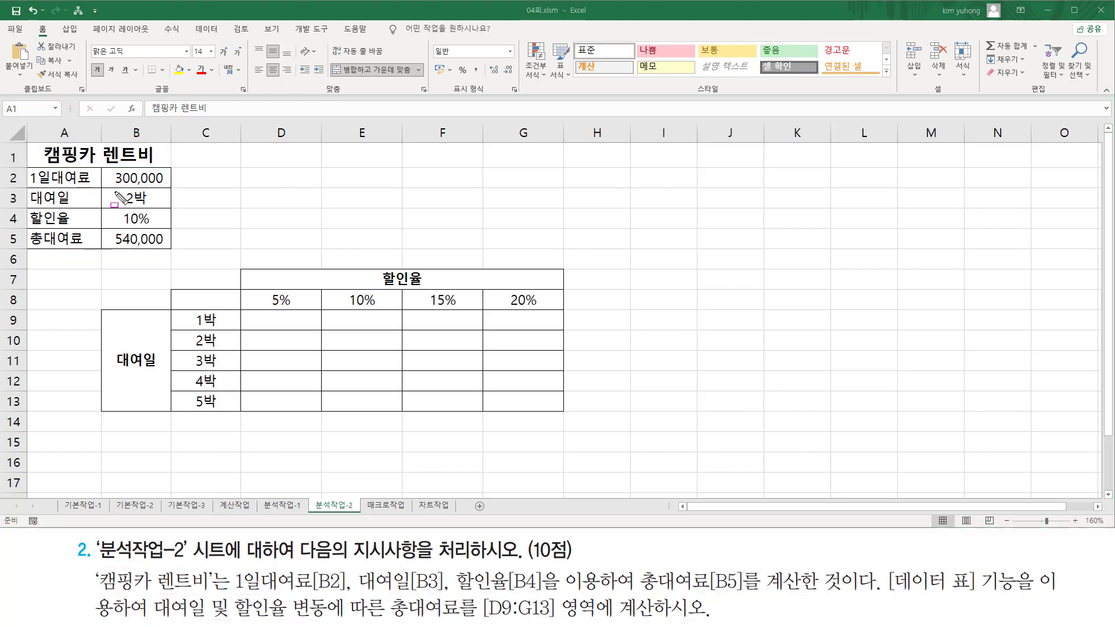
- Compare 대여일 in B3 with C9:C13 and 할인율 in B4 with D8:G8, and examine the result area D9:G13
mouse_move(114, 191)
mouse_down()
mouse_move(167, 215)
mouse_move(158, 206)
mouse_up()
mouse_move(195, 310)
mouse_down()
mouse_move(223, 330)
mouse_move(222, 407)
mouse_up()
drag(122, 213, 154, 229)
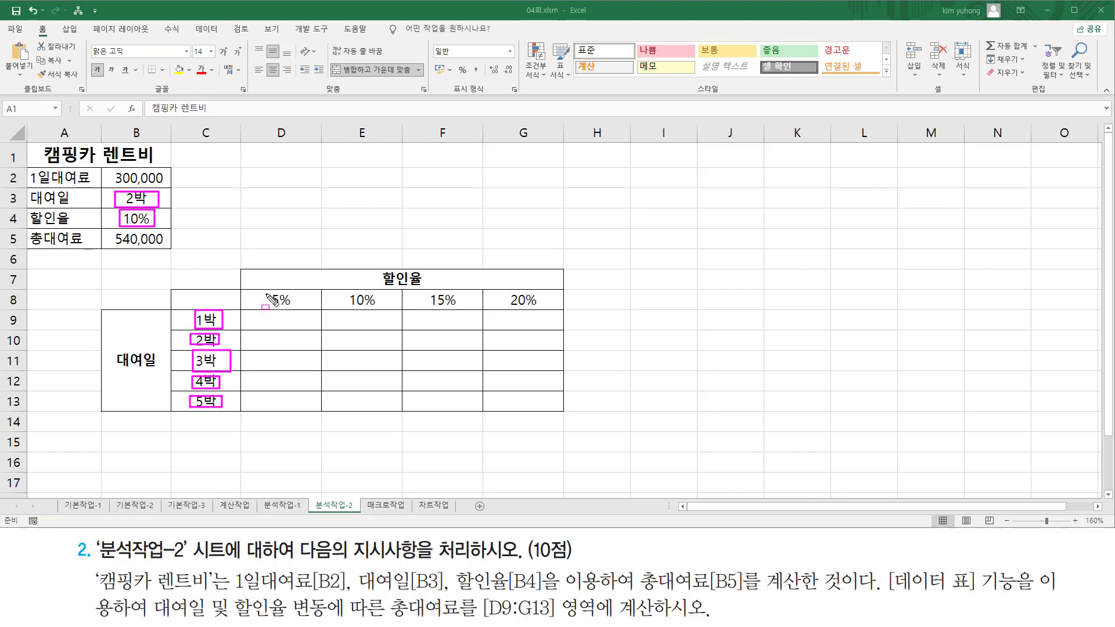
mouse_move(266, 293)
mouse_down()
mouse_move(290, 308)
mouse_move(552, 307)
mouse_up()
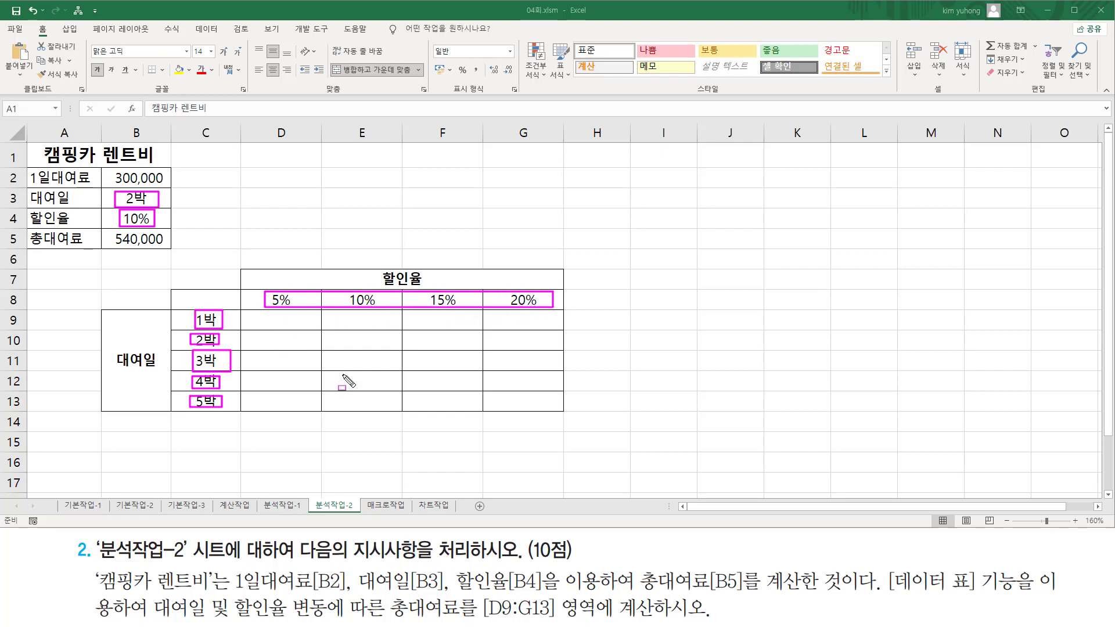
mouse_move(248, 318)
mouse_down()
mouse_move(428, 391)
mouse_move(562, 408)
mouse_up()
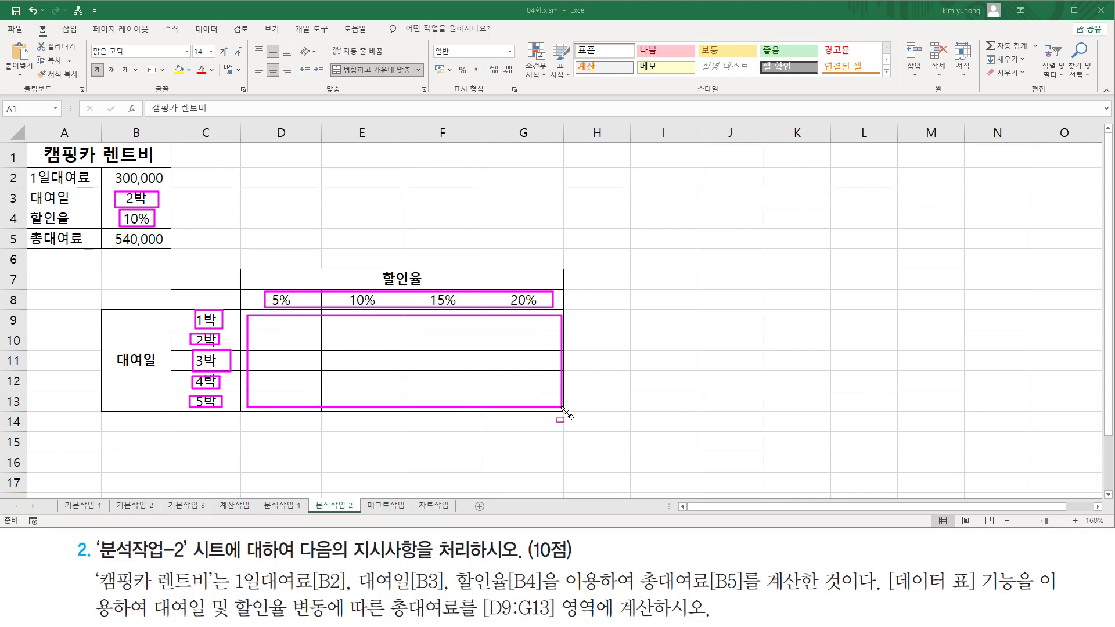
key(Escape)
key(ctrl+2)
- Examine how result cells F11 and G13 combine 3박 with 15% and 5박 with 20% within D9:G13
drag(179, 352, 228, 370)
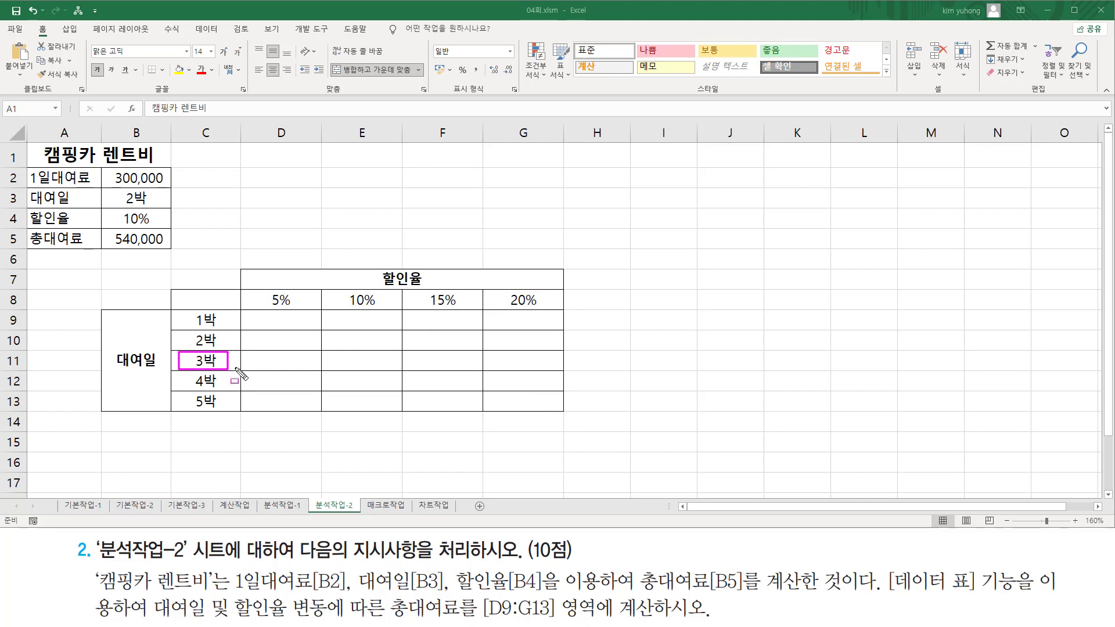
drag(424, 291, 462, 307)
drag(405, 353, 481, 370)
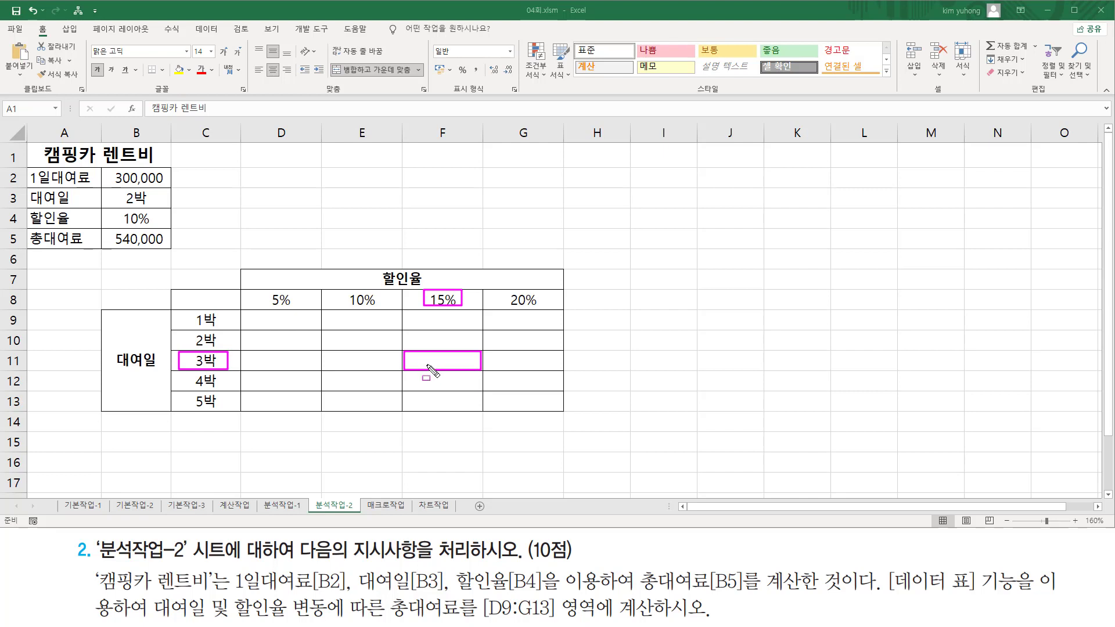
drag(490, 393, 552, 412)
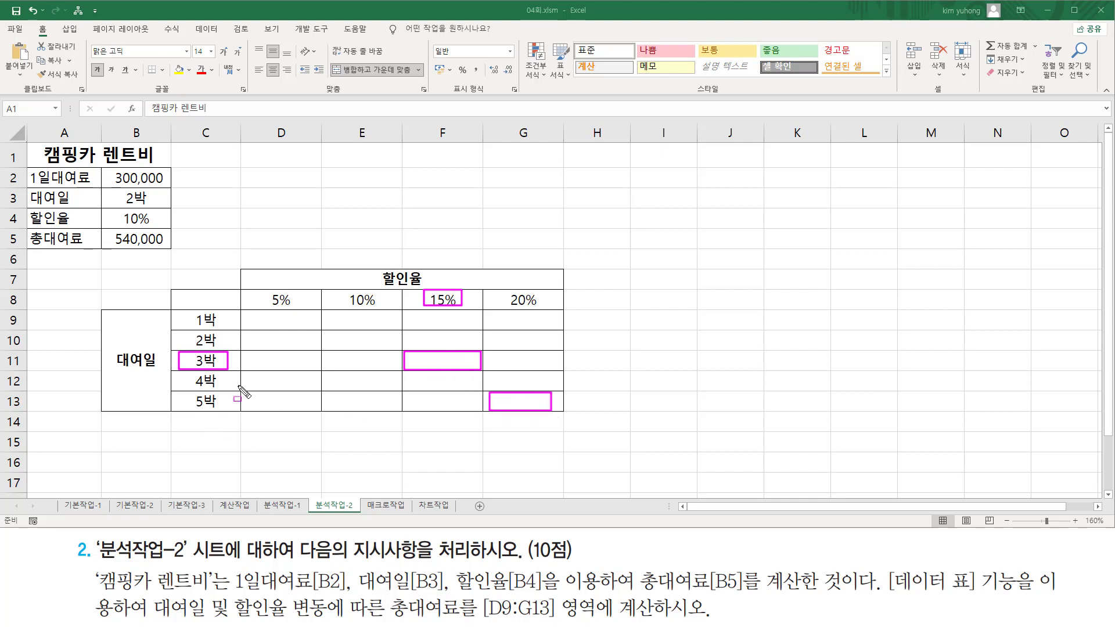
drag(500, 290, 545, 306)
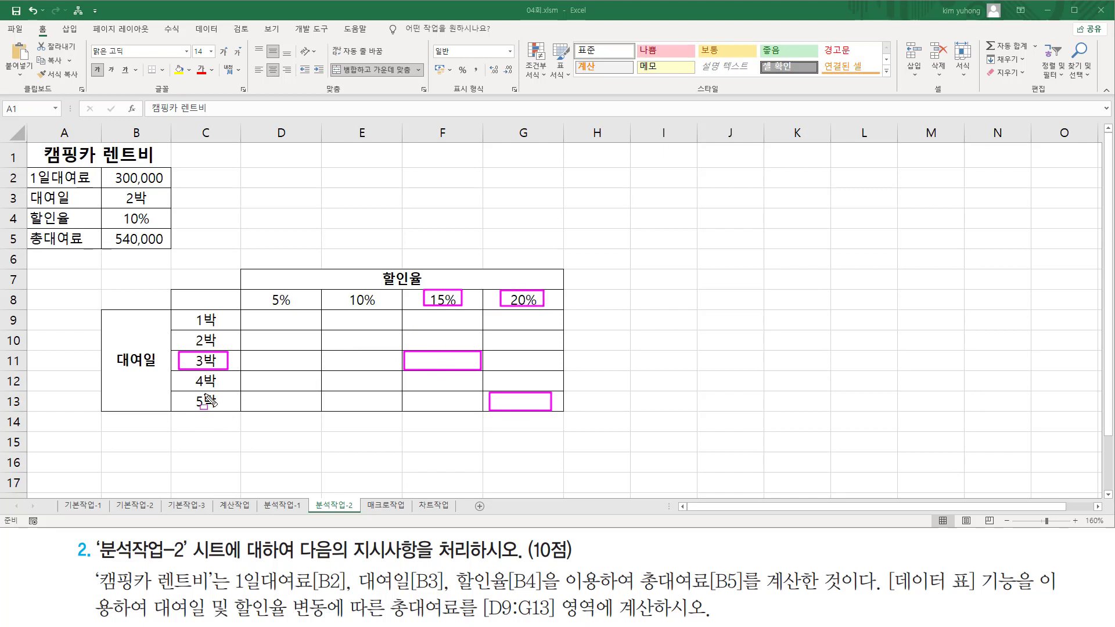
drag(184, 392, 222, 407)
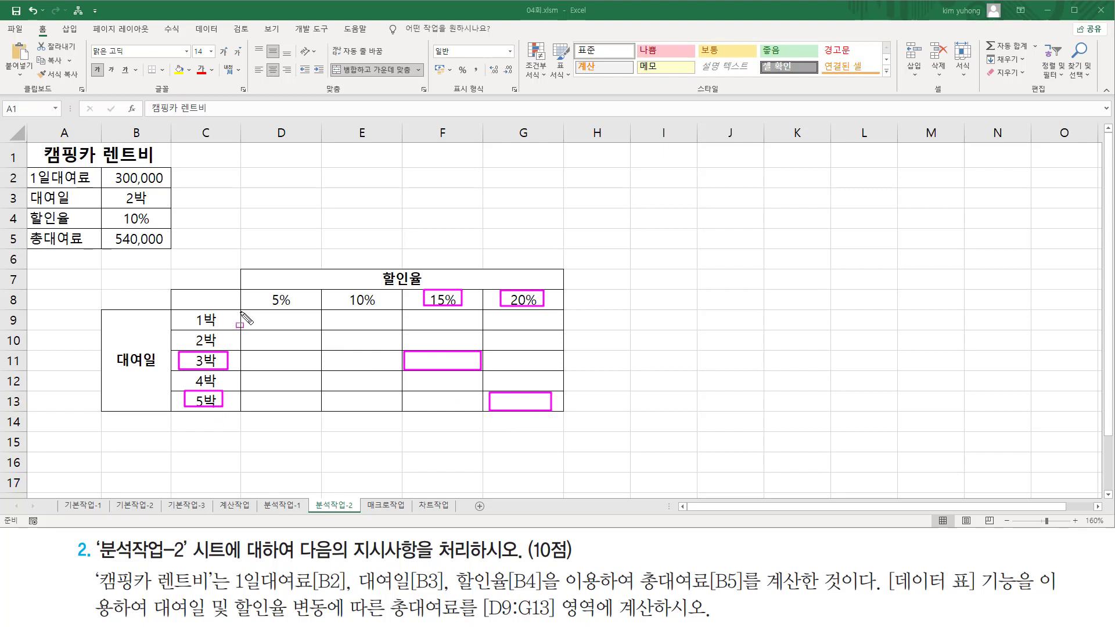
mouse_move(242, 313)
mouse_down()
mouse_move(264, 340)
mouse_move(566, 417)
mouse_up()
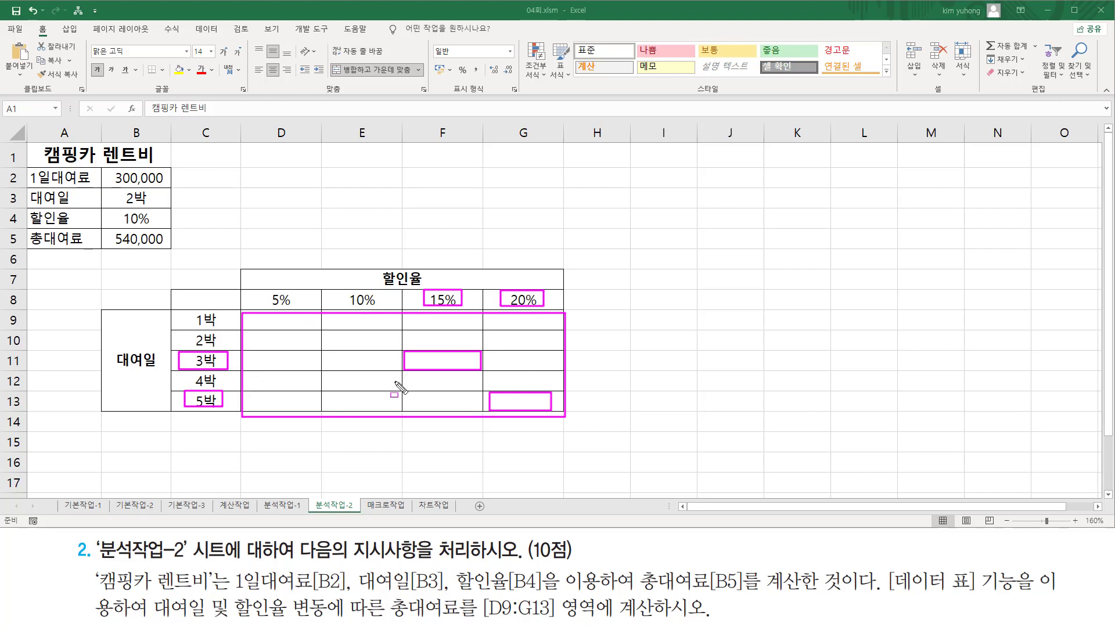
key(Escape)
- Copy the text of the 총대여료 formula =B2*B3*(1-B4) from cell B5
click(125, 242)
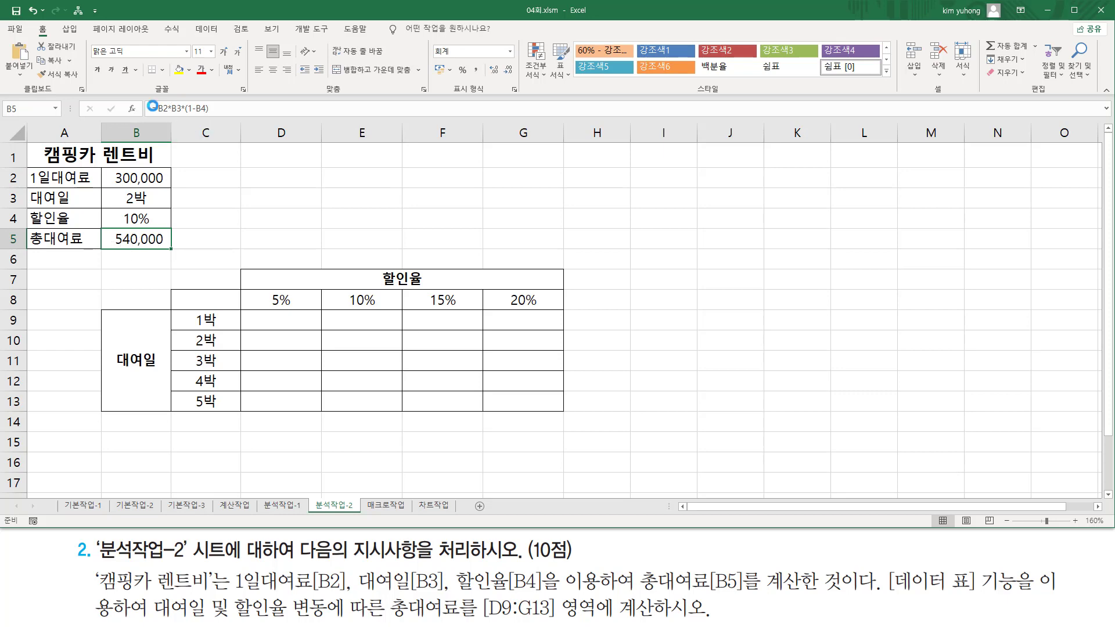
drag(145, 101, 220, 117)
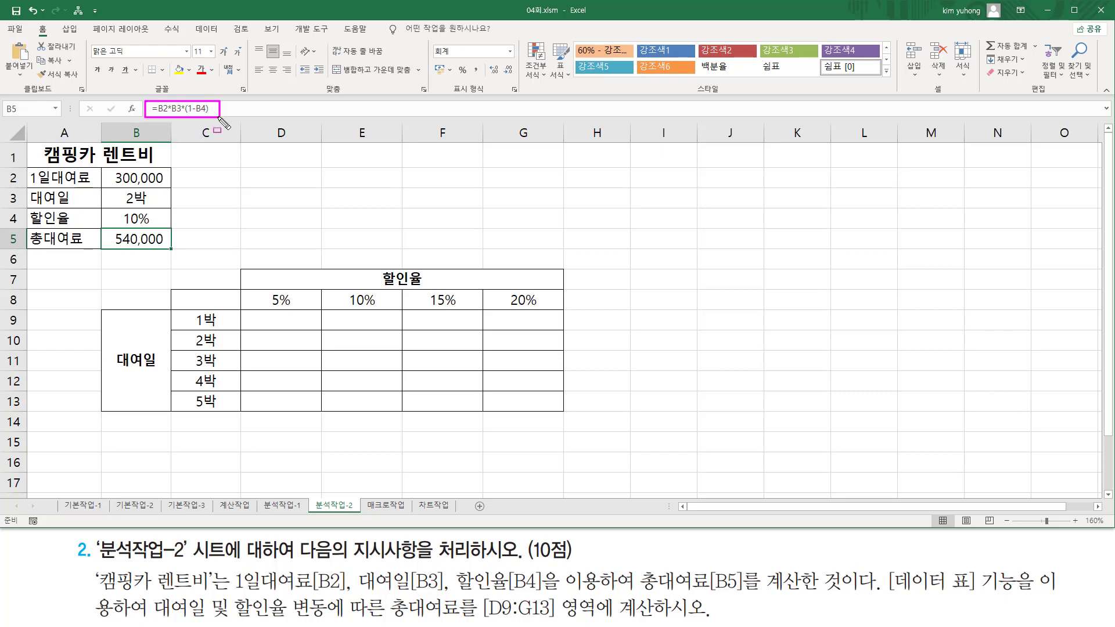
key(Escape)
click(253, 108)
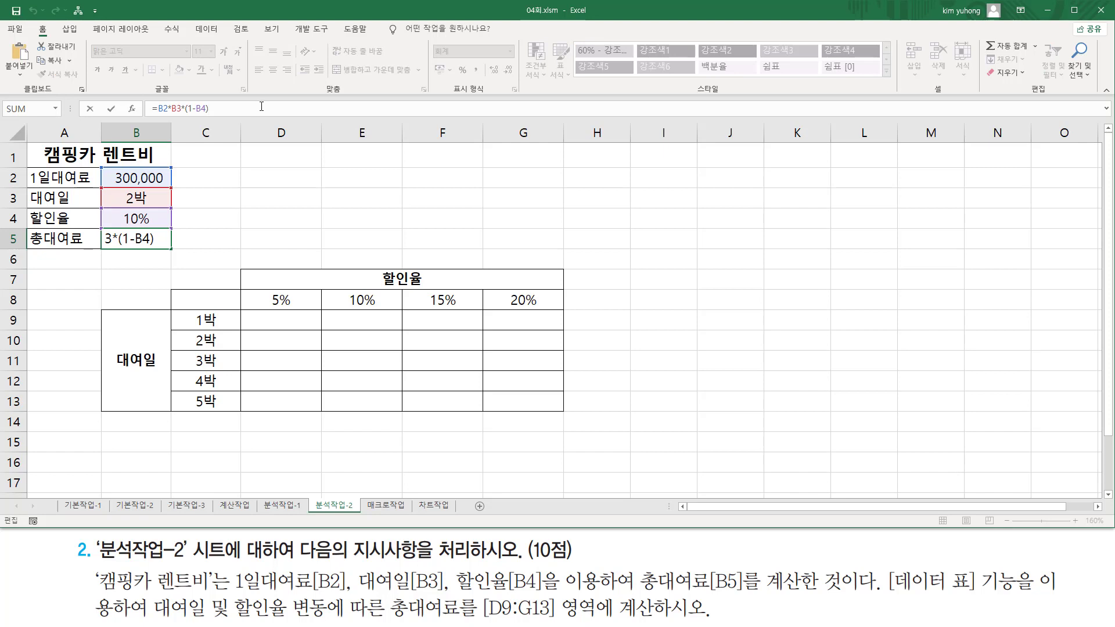
drag(261, 107, 108, 108)
key(ctrl+c)
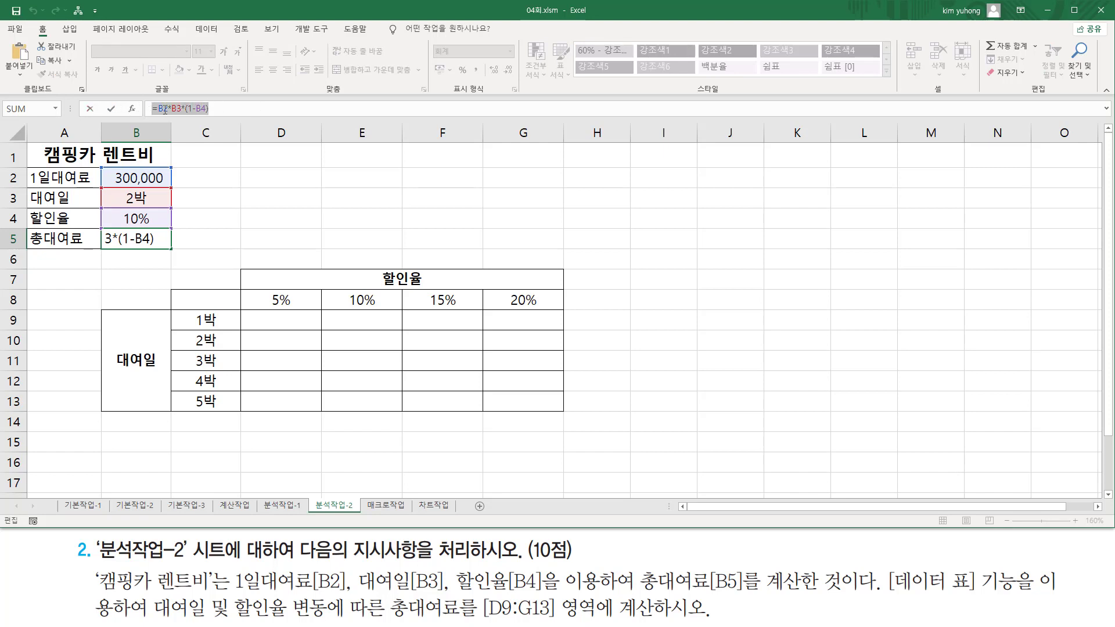
- Leave editing of B5 without changes and paste the copied formula into C8, the grid's corner cell, comparing it with the original
click(211, 299)
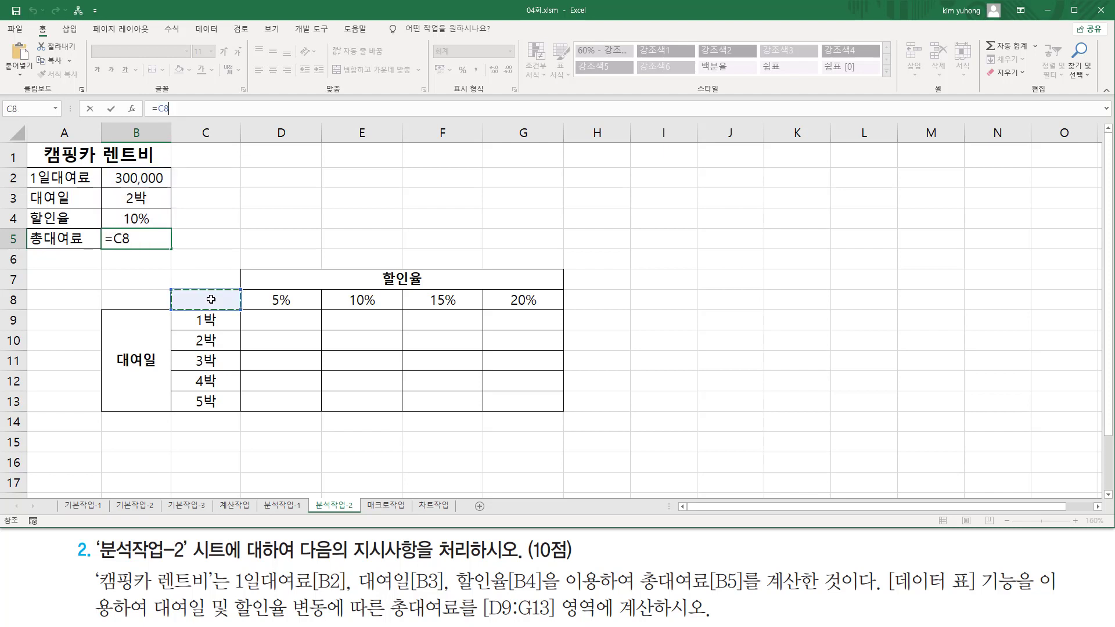
key(ctrl+z)
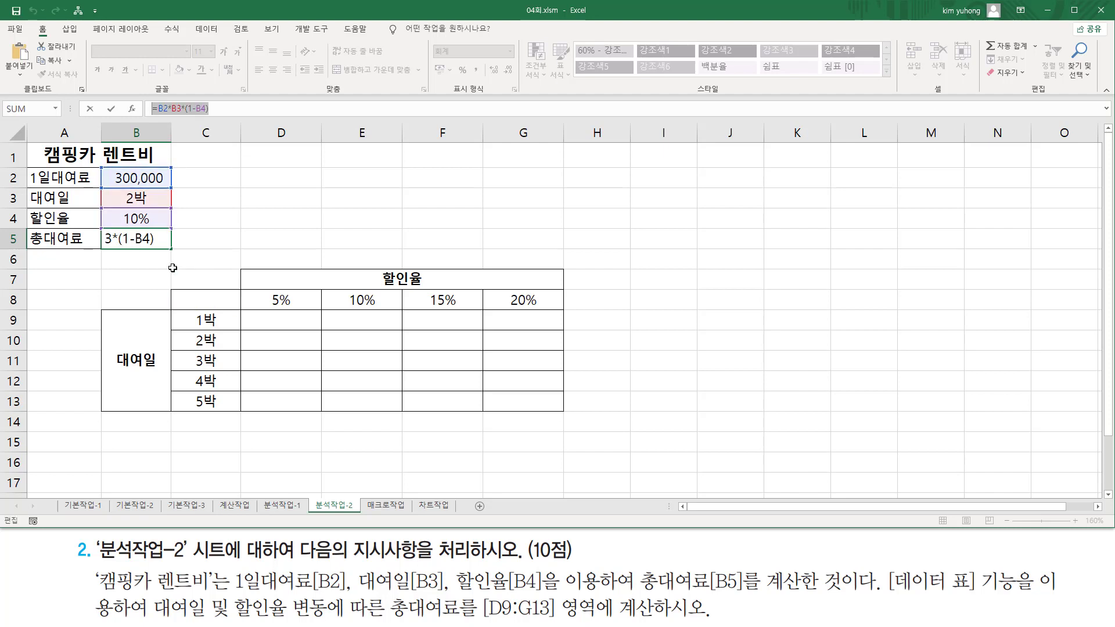
key(Escape)
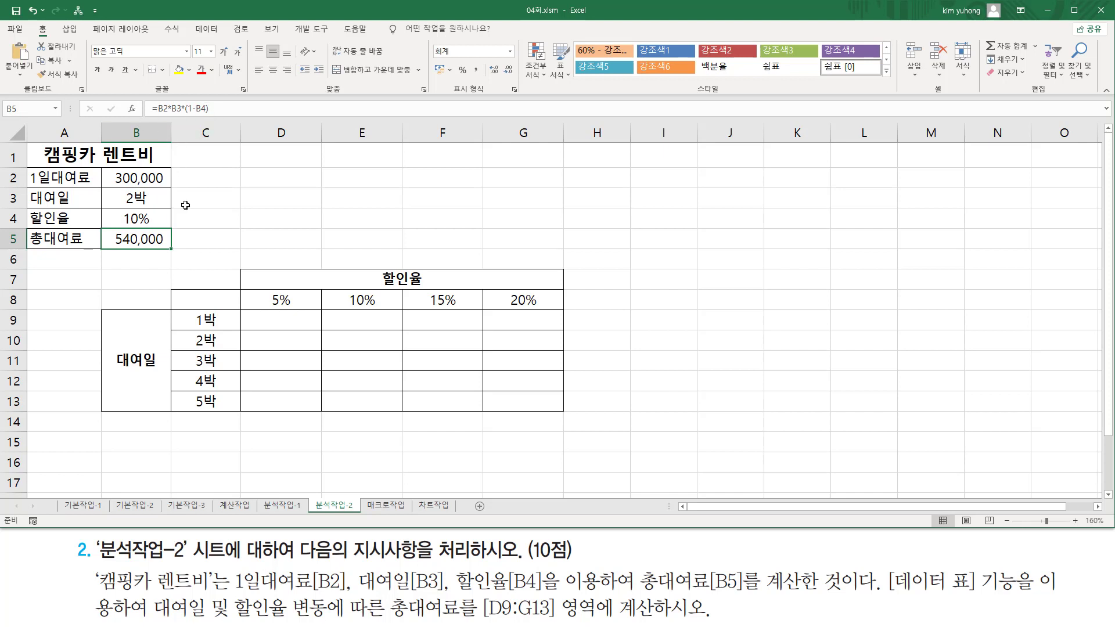
click(198, 297)
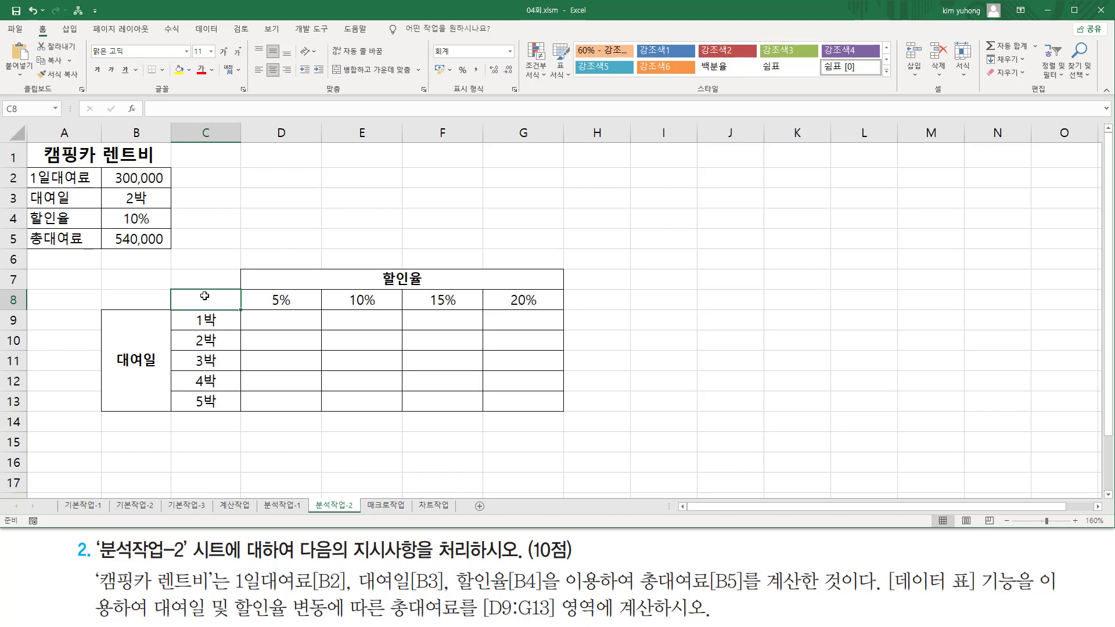
key(ctrl+v)
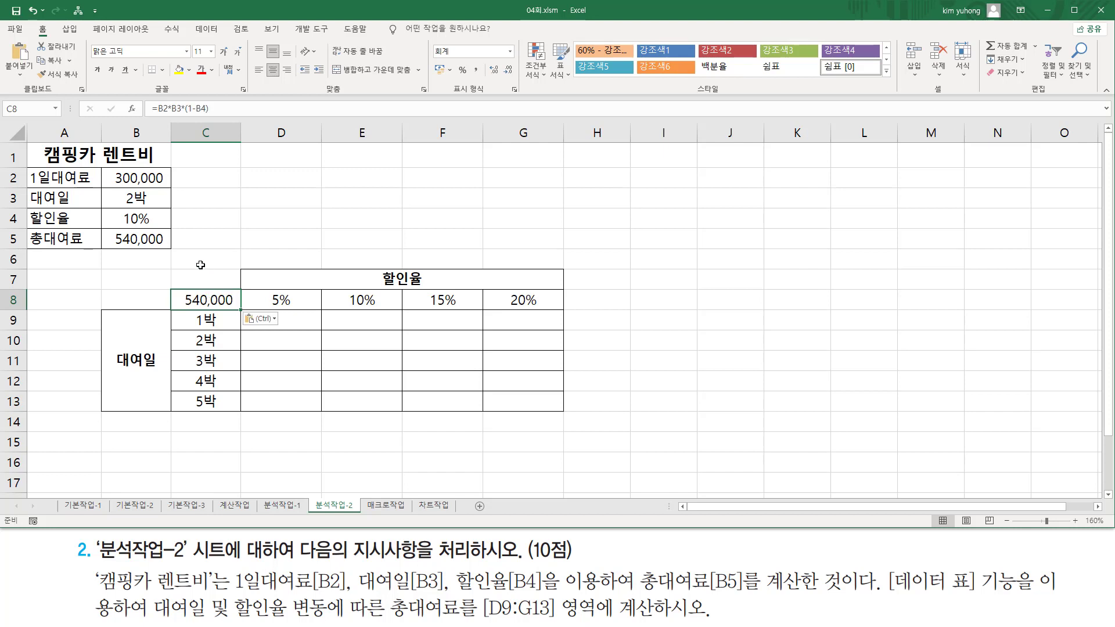
drag(109, 229, 171, 251)
drag(148, 114, 226, 113)
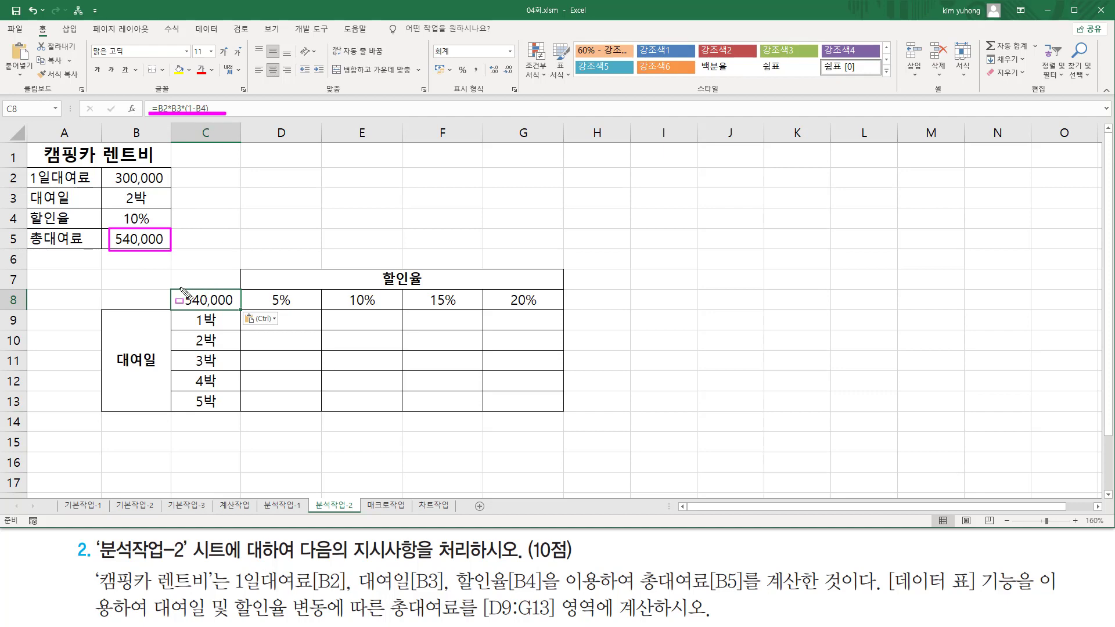
drag(180, 286, 238, 314)
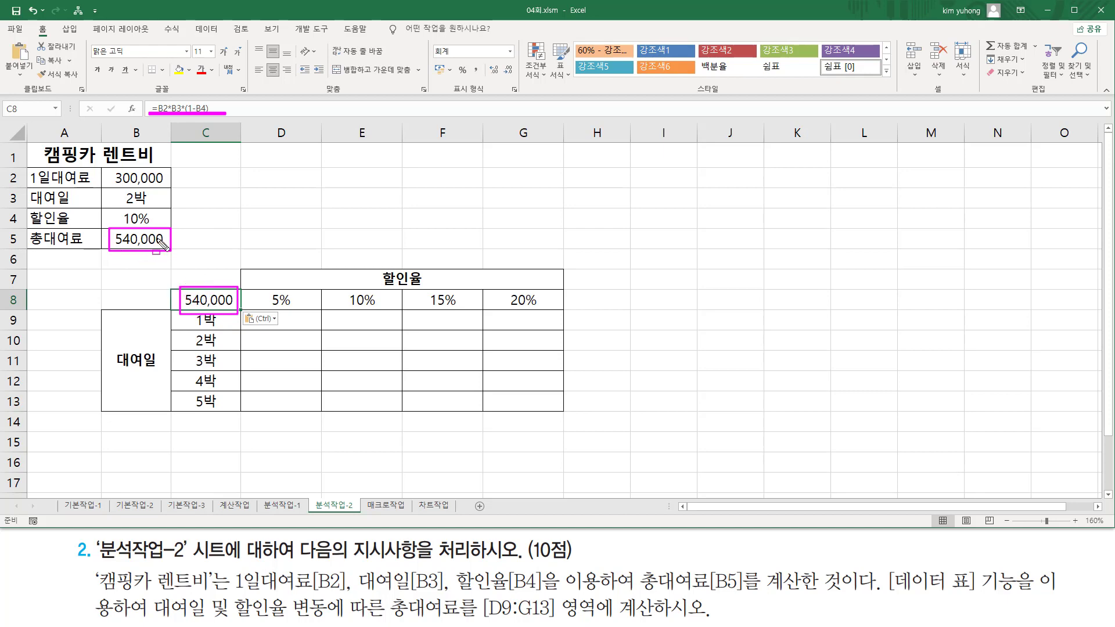
key(Escape)
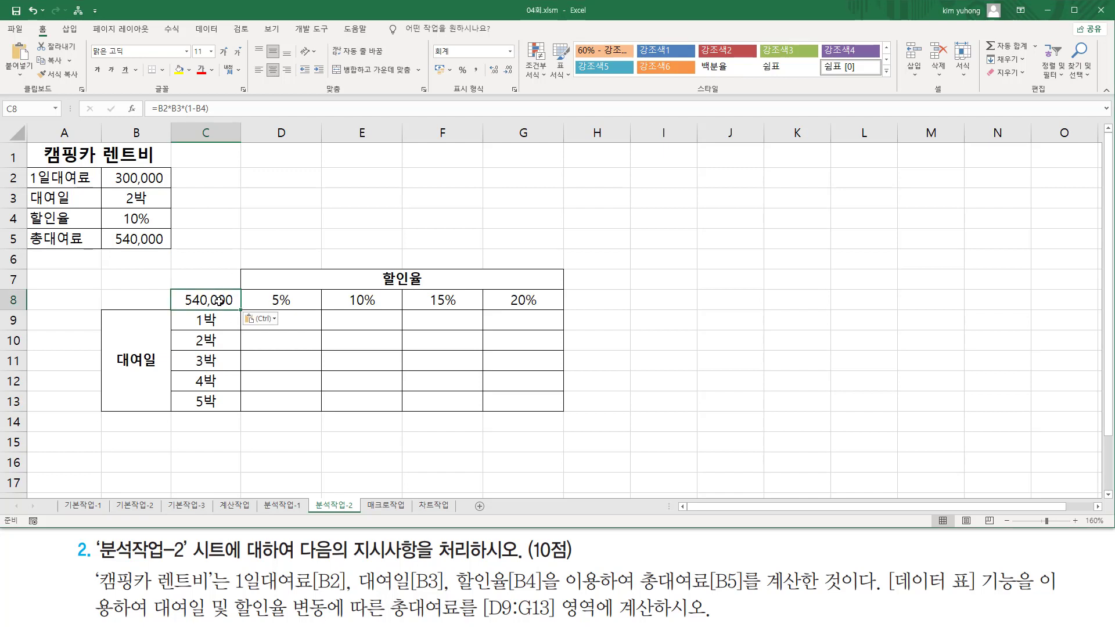
- Start a what-if data table for the range C8:G13 and move its dialog clear of the grid
drag(221, 301, 516, 401)
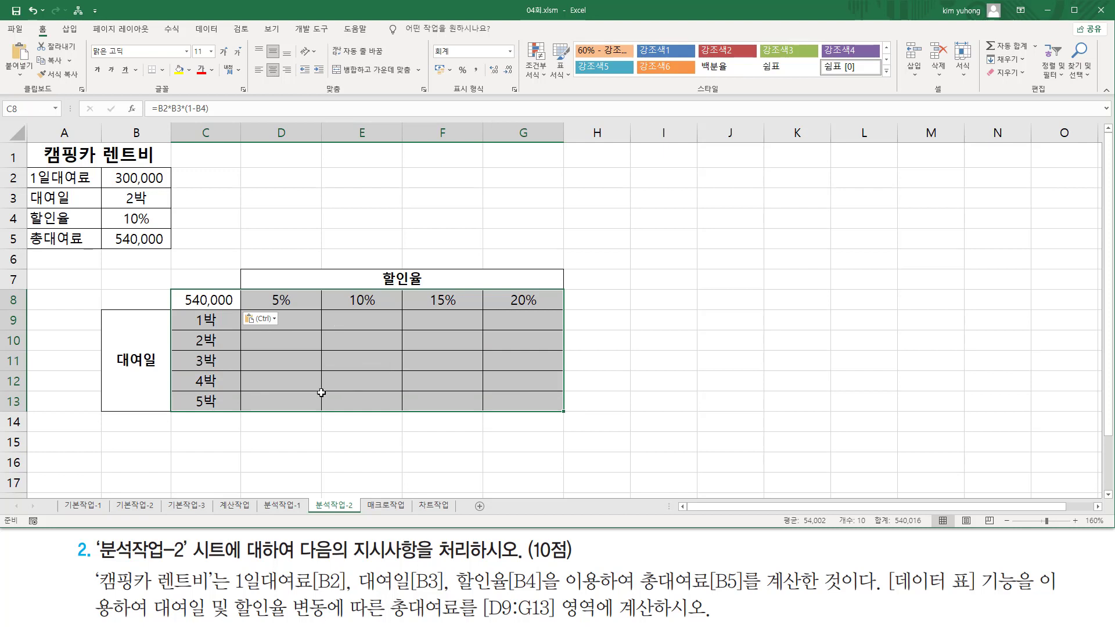
click(205, 29)
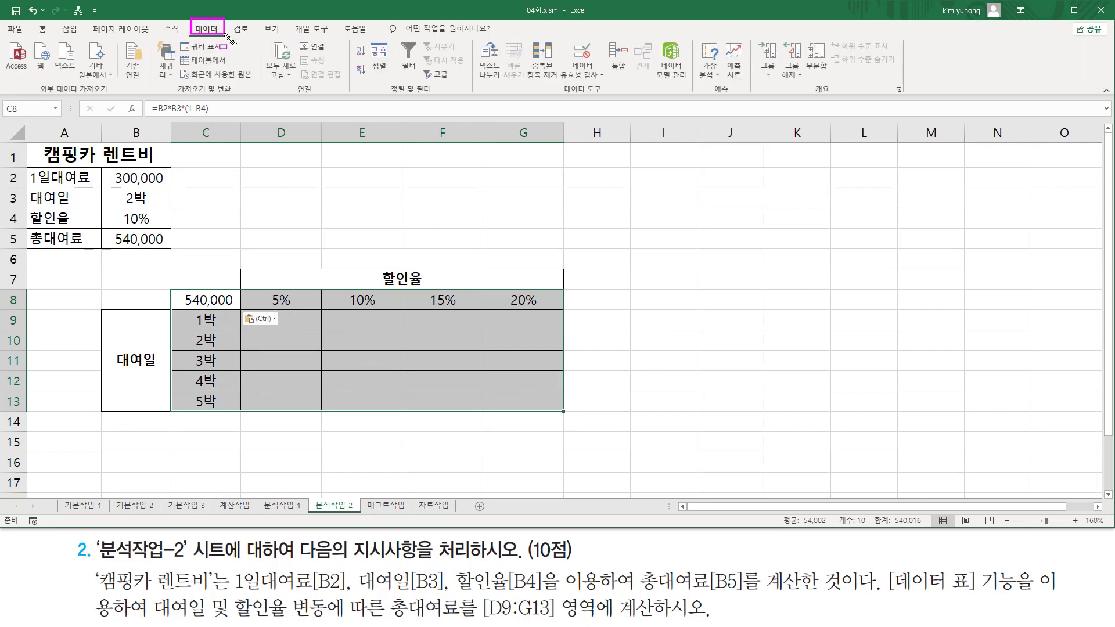
click(714, 78)
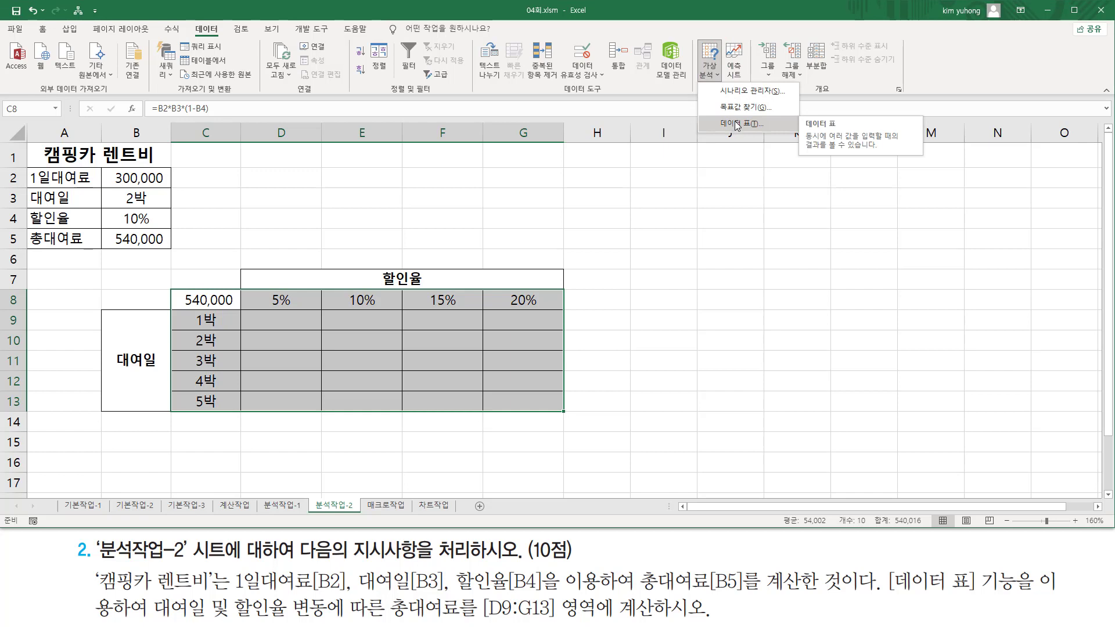
click(737, 124)
drag(656, 256, 314, 179)
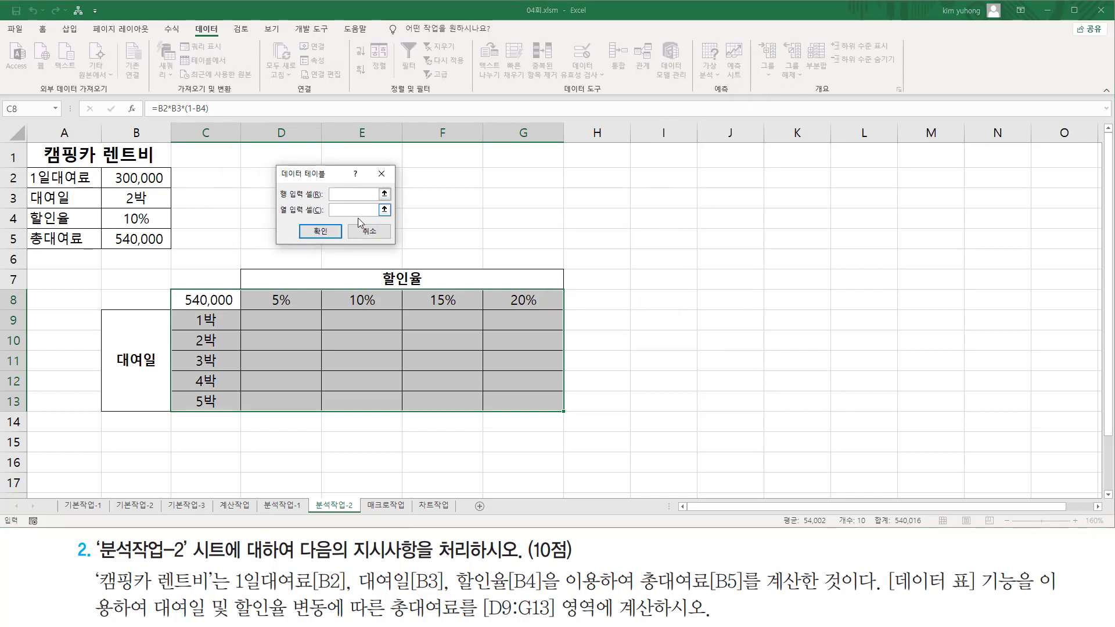
- Set the data table's row input cell to $B$4, the 할인율 that matches the rates across D8:G8
mouse_move(280, 198)
mouse_down()
mouse_move(321, 198)
mouse_move(329, 216)
mouse_up()
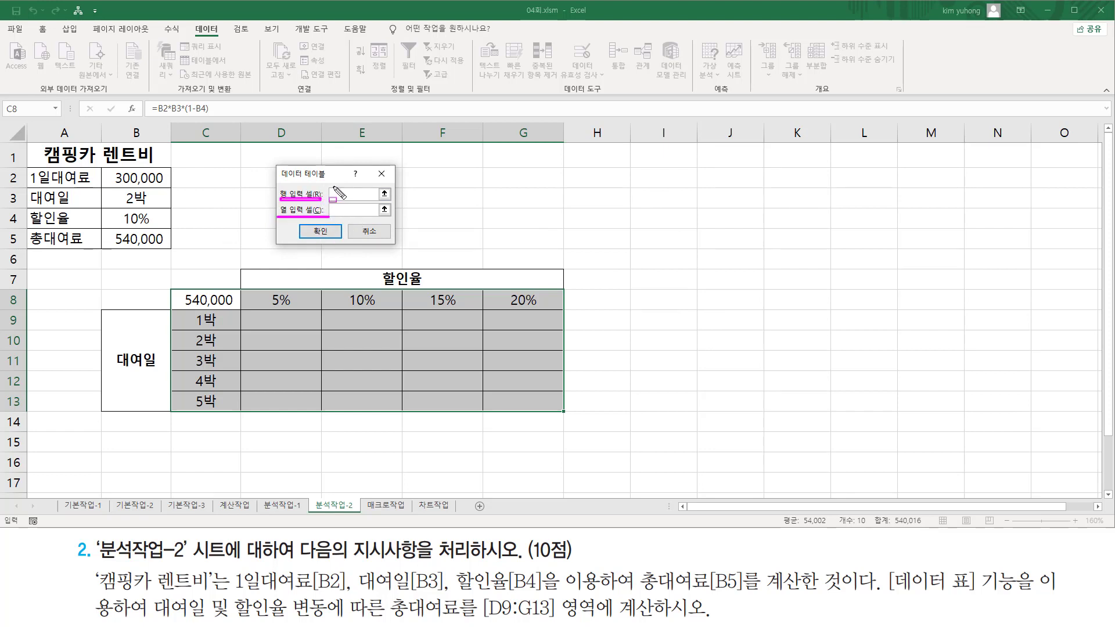
mouse_move(328, 182)
mouse_down()
mouse_move(377, 225)
mouse_move(369, 217)
mouse_up()
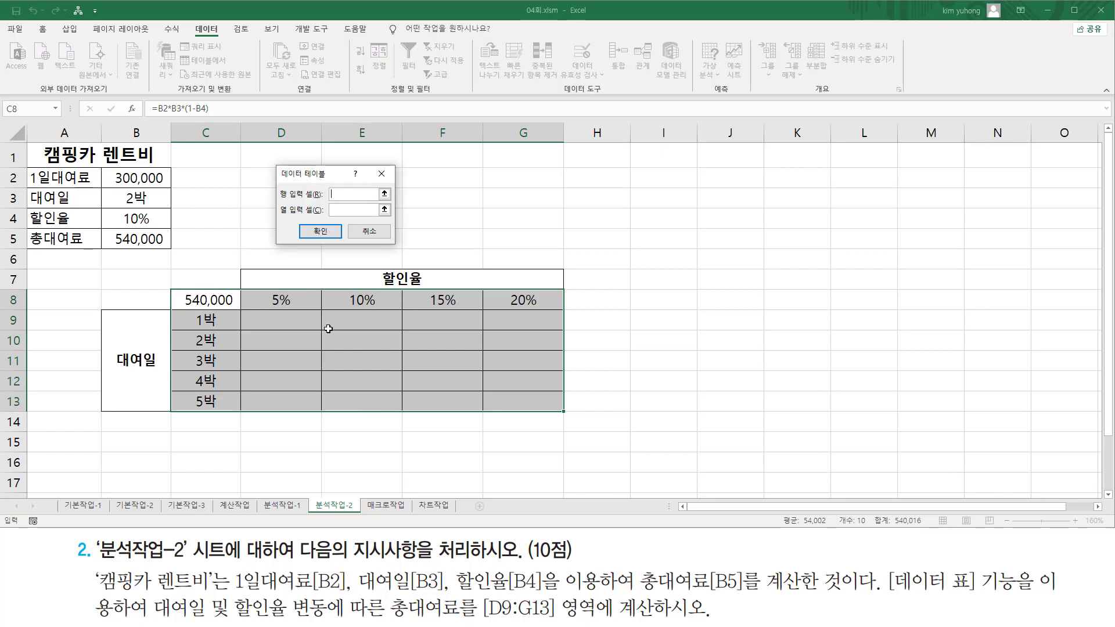
mouse_move(263, 289)
mouse_down()
mouse_move(273, 305)
mouse_move(355, 312)
mouse_move(561, 312)
mouse_up()
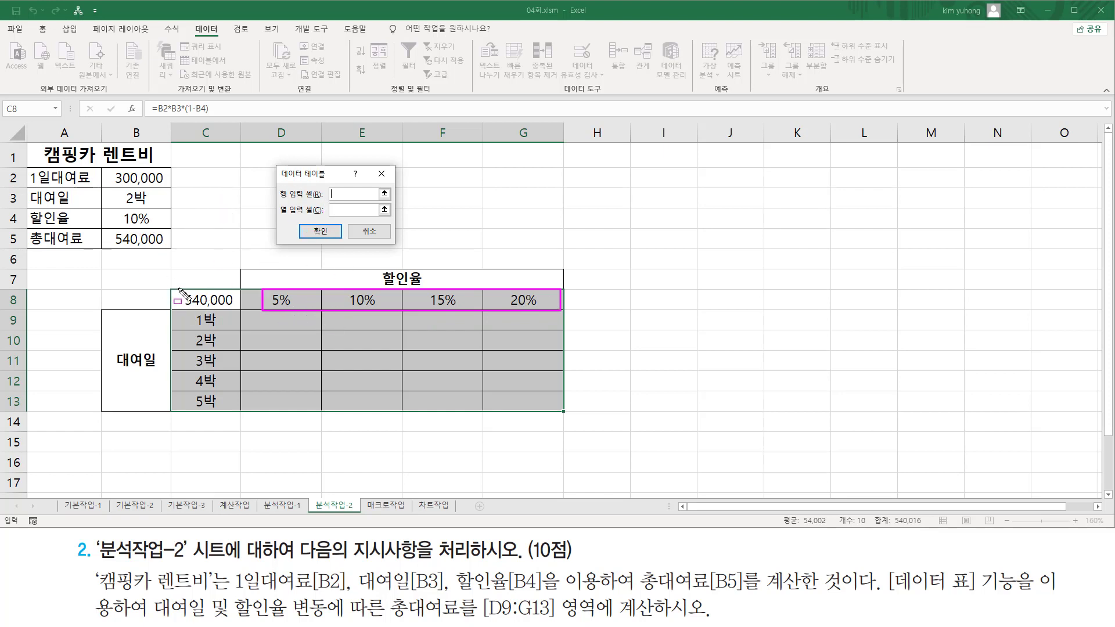
drag(177, 289, 235, 309)
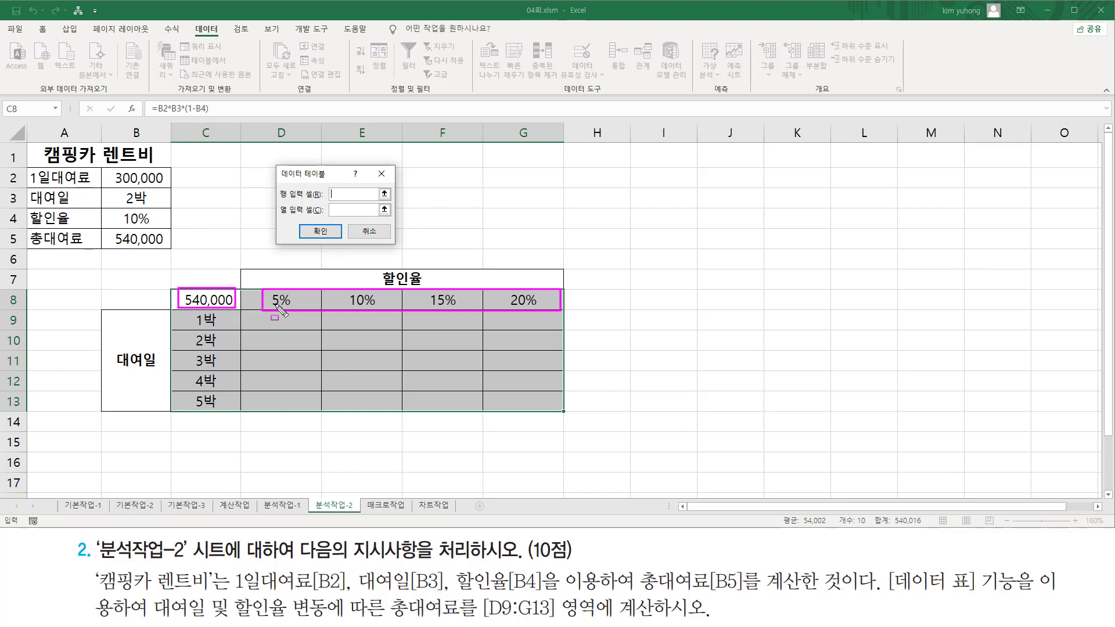
drag(114, 209, 161, 229)
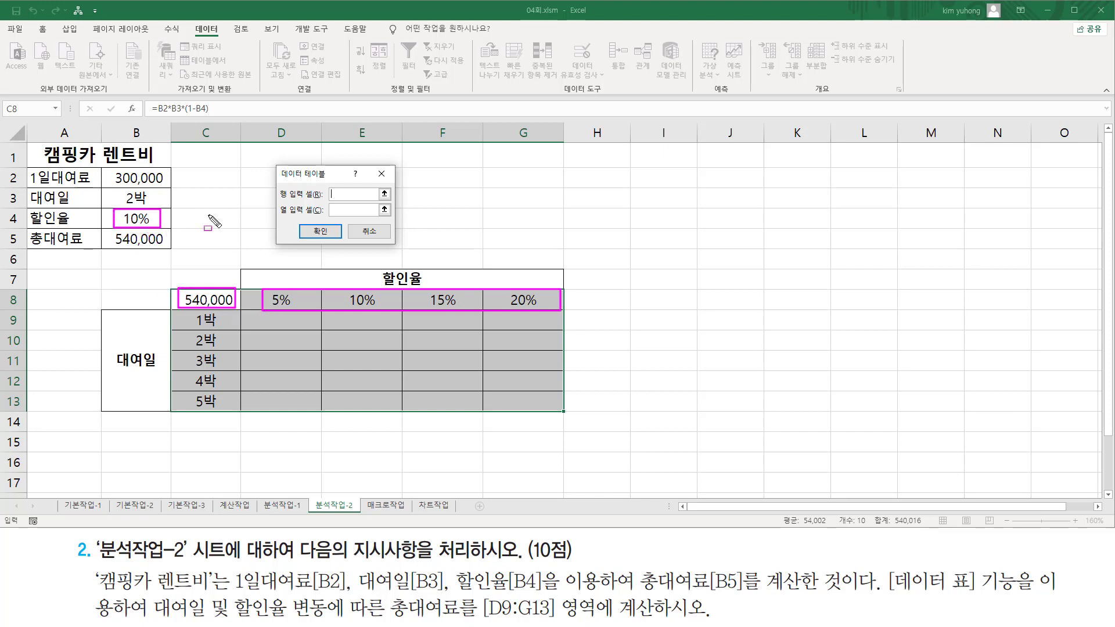
key(Escape)
click(343, 192)
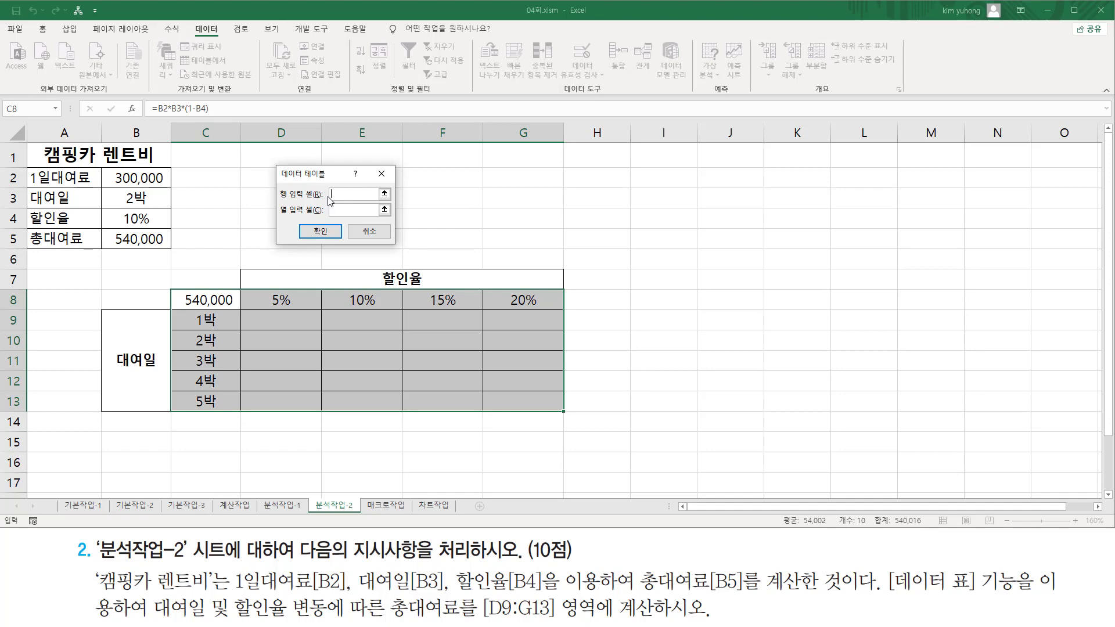
click(140, 219)
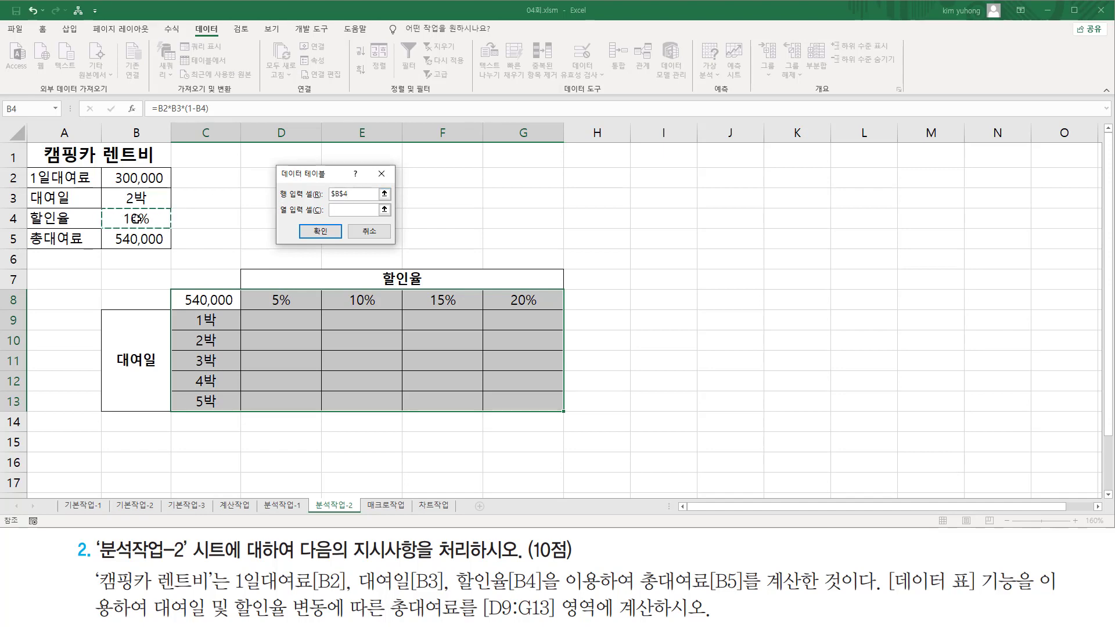
- Set the column input cell to $B$3, the 대여일 matching C9:C13, and create the data table
click(346, 213)
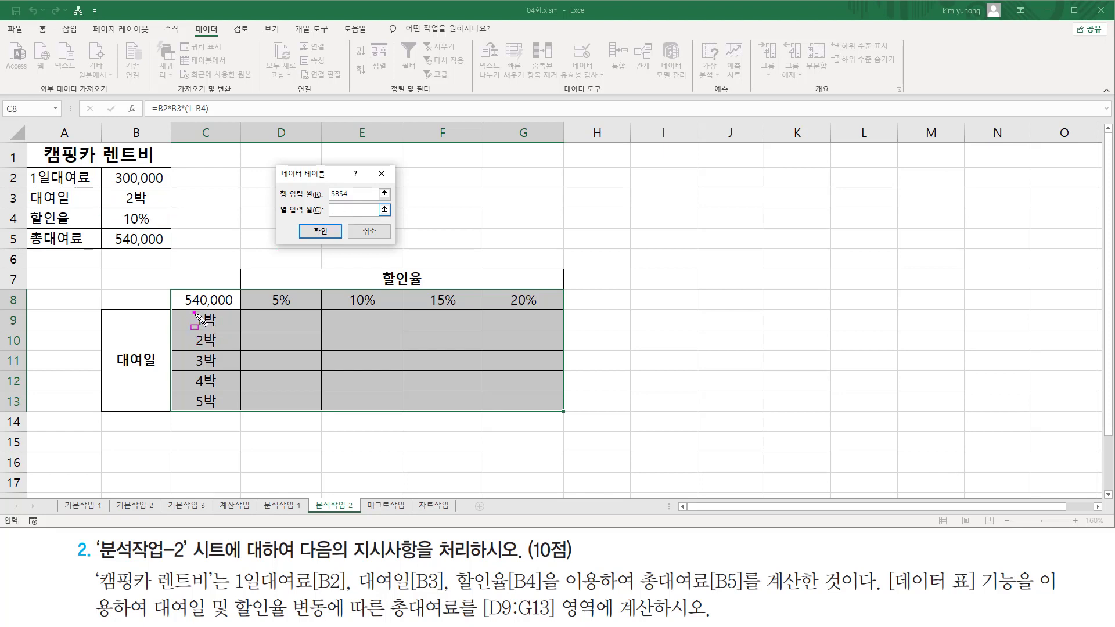
mouse_move(195, 314)
mouse_down()
mouse_move(214, 329)
mouse_move(219, 415)
mouse_up()
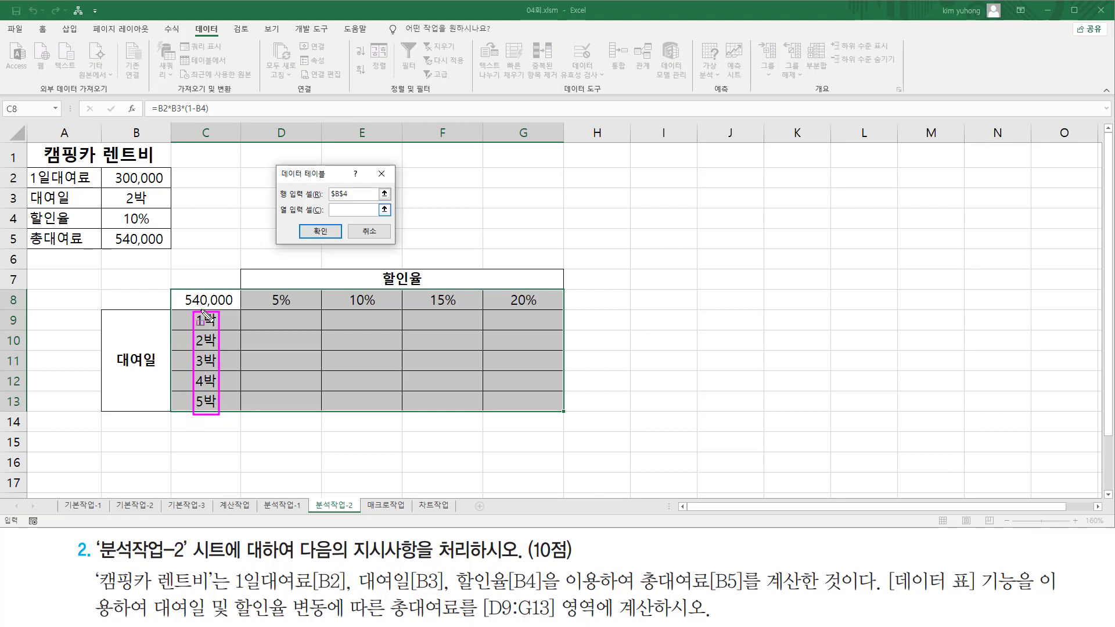
drag(119, 187, 153, 207)
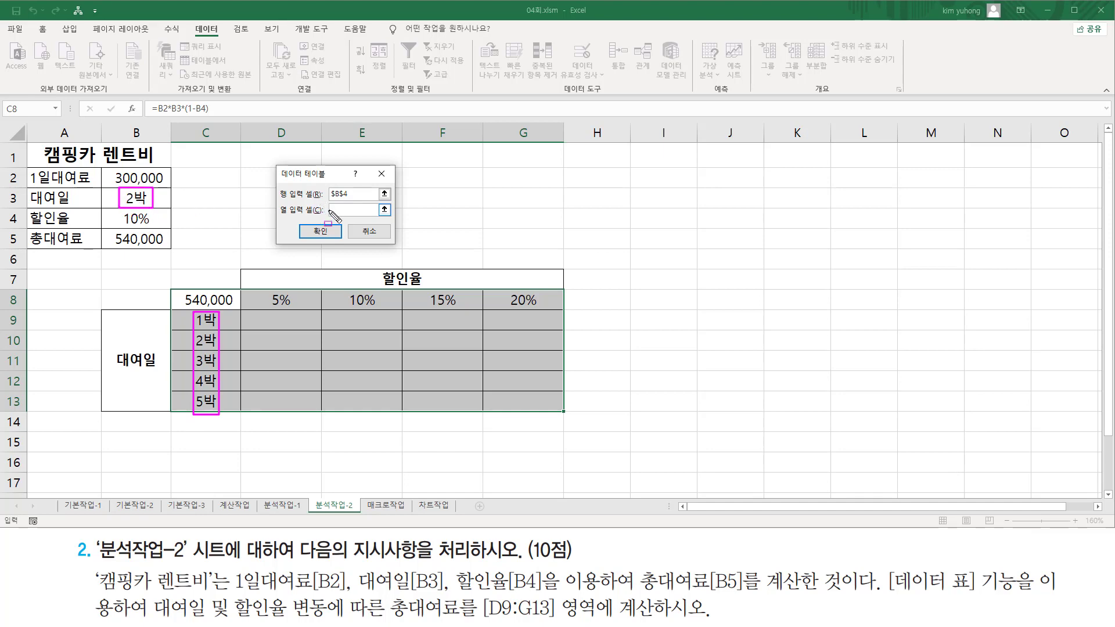
click(139, 199)
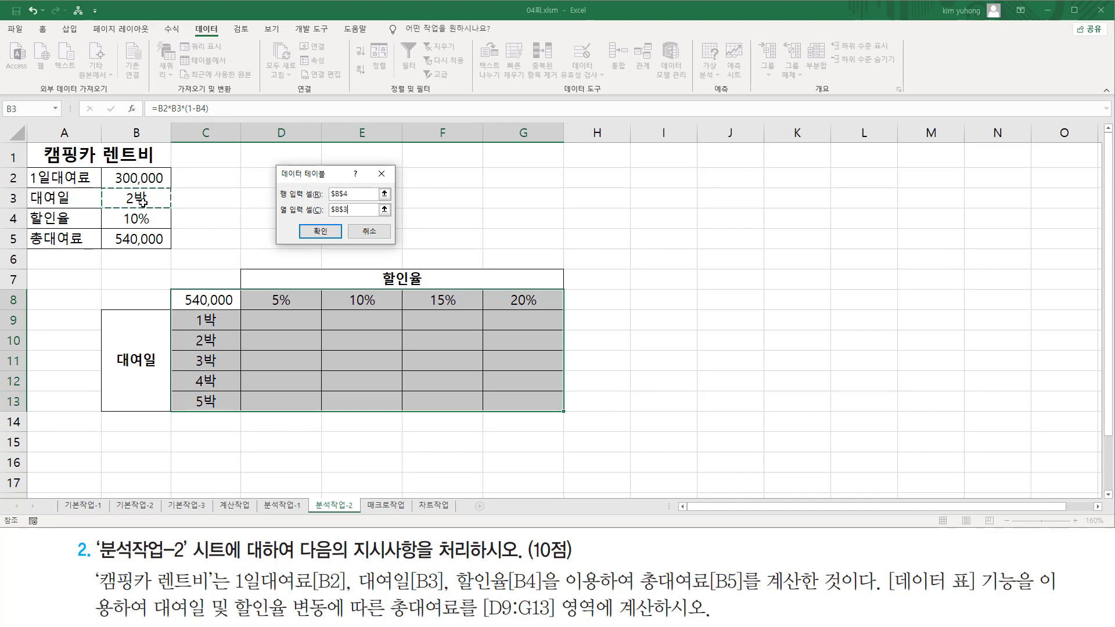
click(321, 232)
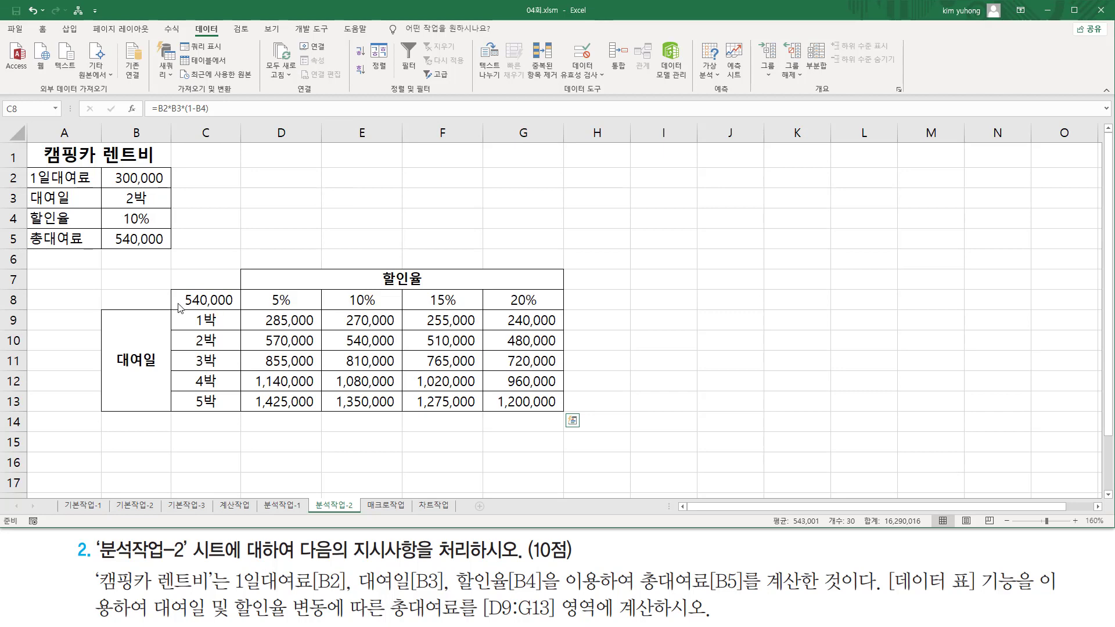